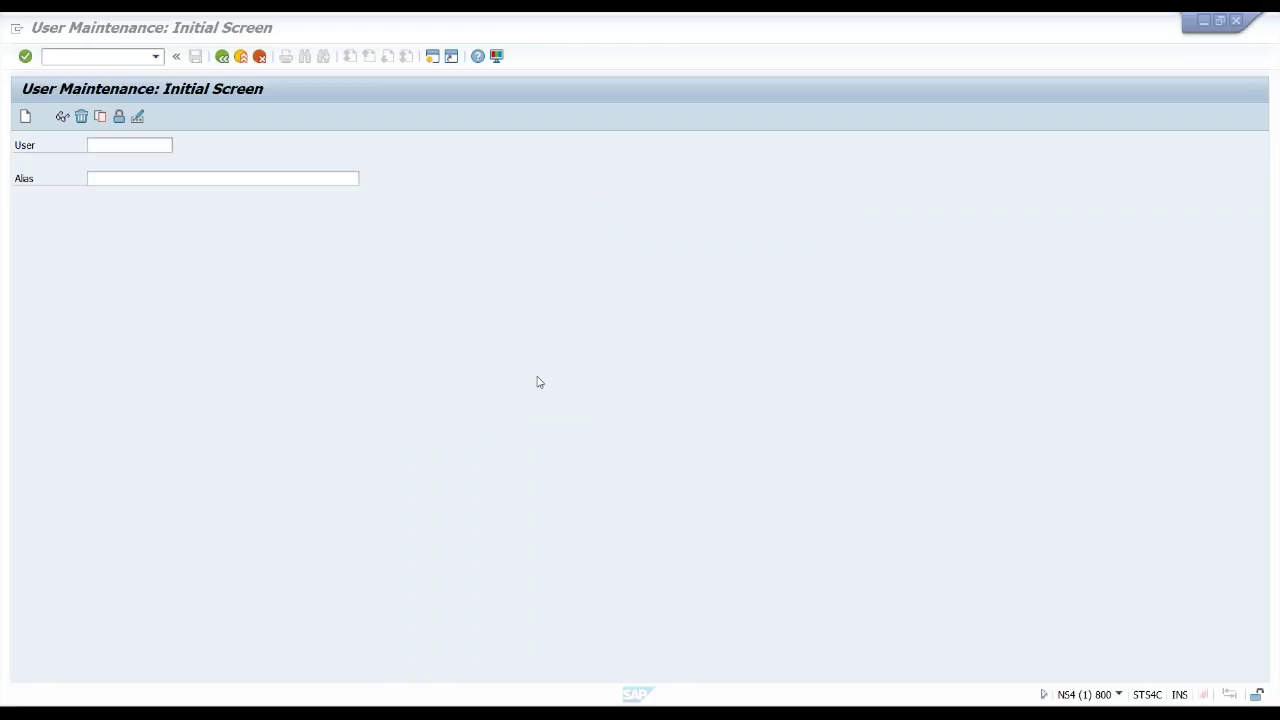
# - Enter BUSER as the user in user maintenance and try to open that user for changes
pyautogui.click(117, 145)
pyautogui.write('buser')
pyautogui.press('Return')
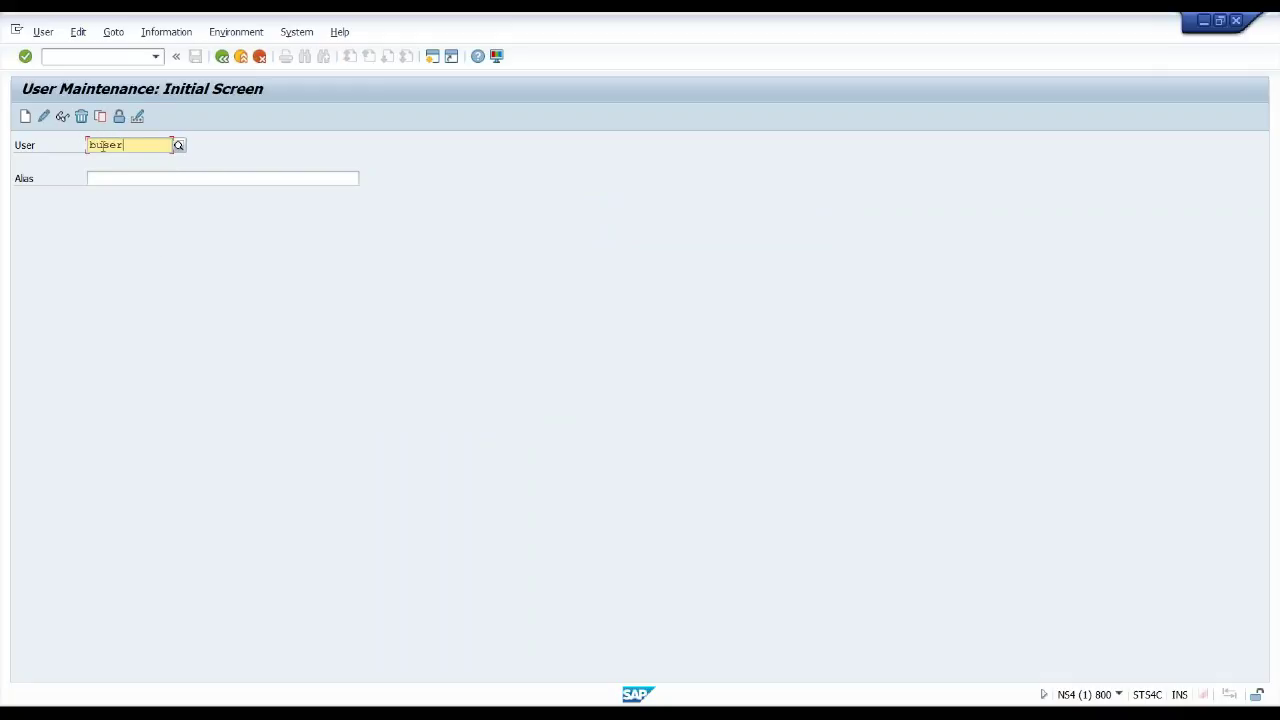
pyautogui.click(44, 116)
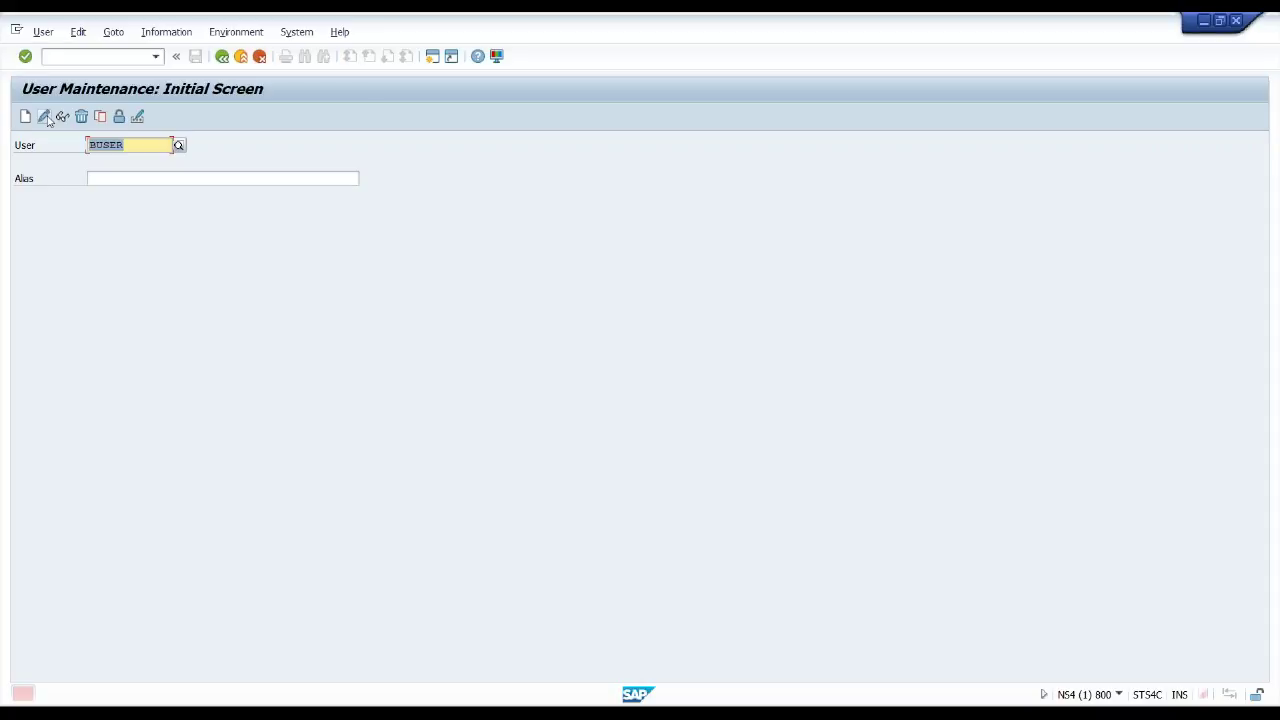
pyautogui.doubleClick(115, 694)
pyautogui.moveTo(258, 294); pyautogui.dragTo(403, 337)
pyautogui.click(403, 337)
pyautogui.click(601, 243)
pyautogui.click(664, 692)
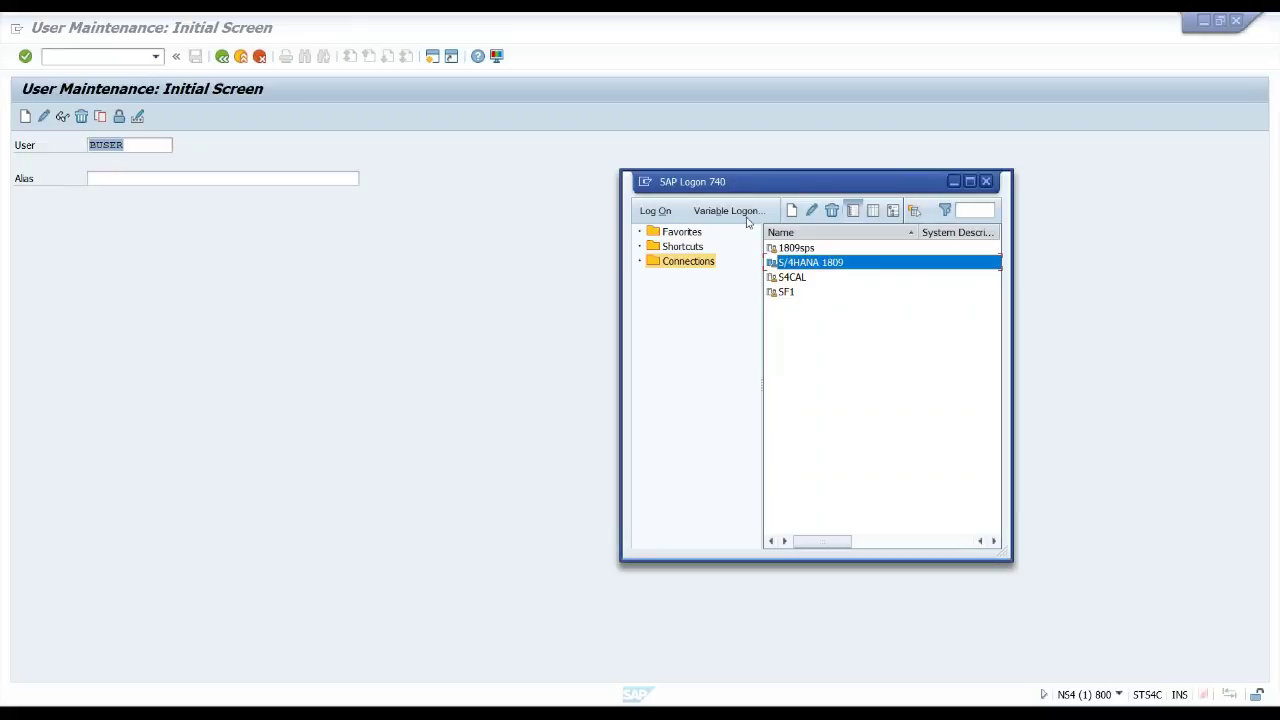
pyautogui.click(986, 181)
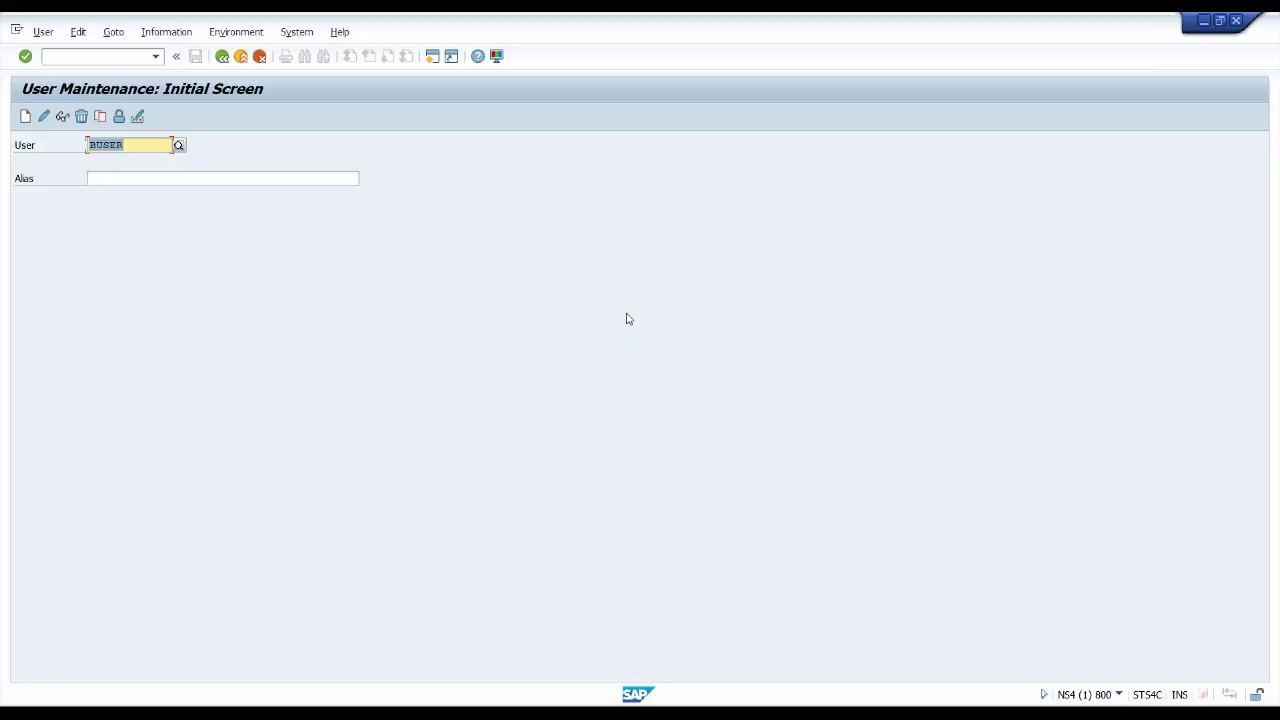
# - Start creating user BUSER and decline adding the old SAPoffice data to the new user
pyautogui.click(25, 117)
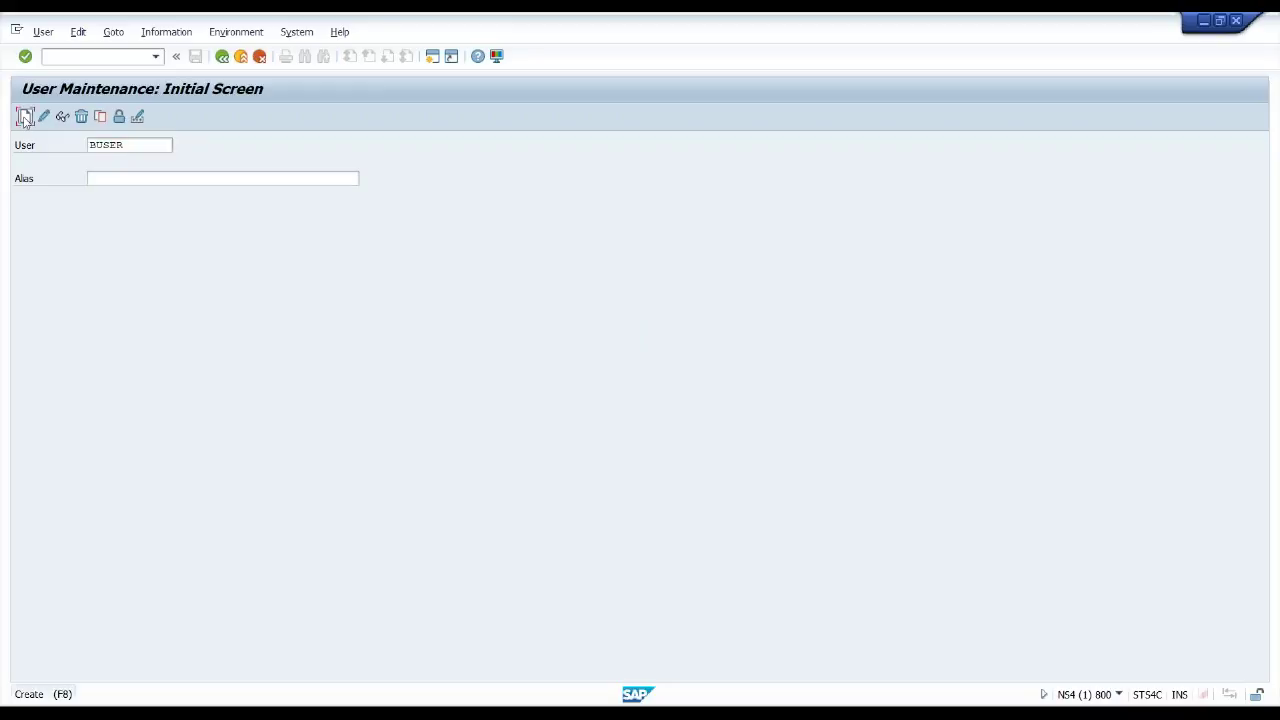
pyautogui.moveTo(238, 267); pyautogui.dragTo(290, 267)
pyautogui.moveTo(333, 267); pyautogui.dragTo(342, 267)
pyautogui.moveTo(436, 267)
pyautogui.mouseDown()
pyautogui.moveTo(237, 267)
pyautogui.moveTo(303, 287)
pyautogui.moveTo(427, 287)
pyautogui.mouseUp()
pyautogui.click(281, 287)
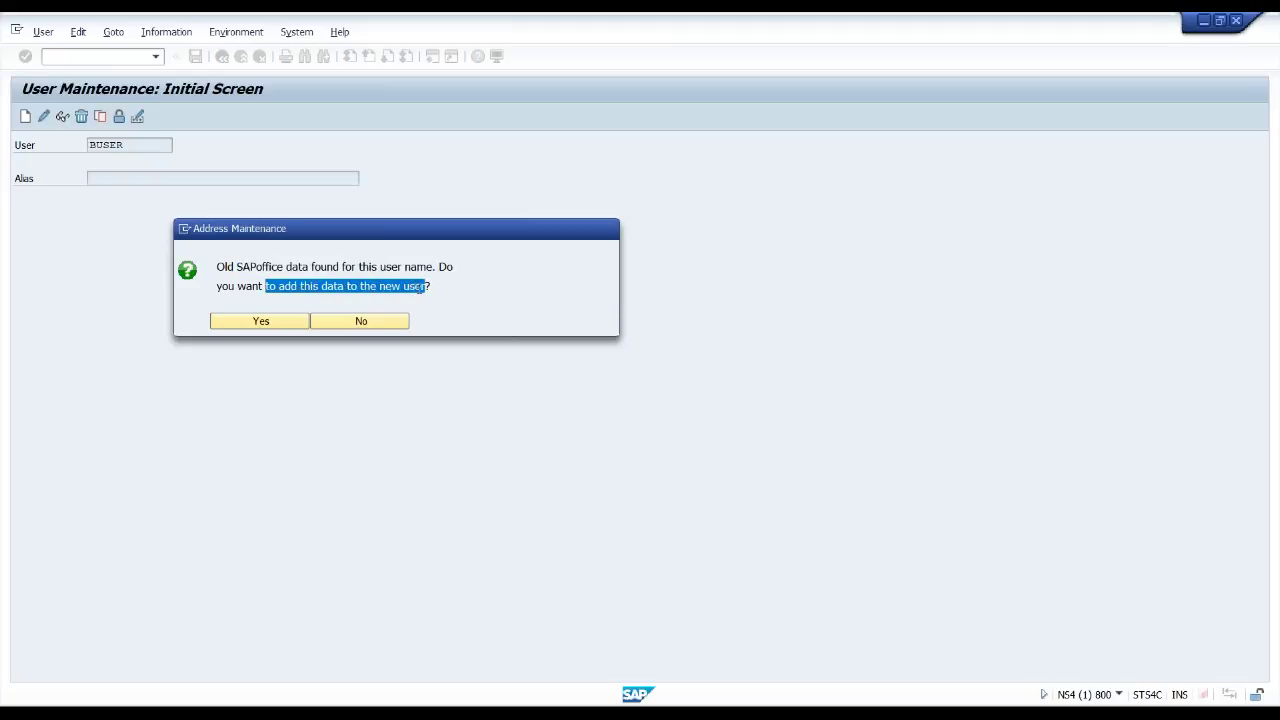
pyautogui.click(362, 321)
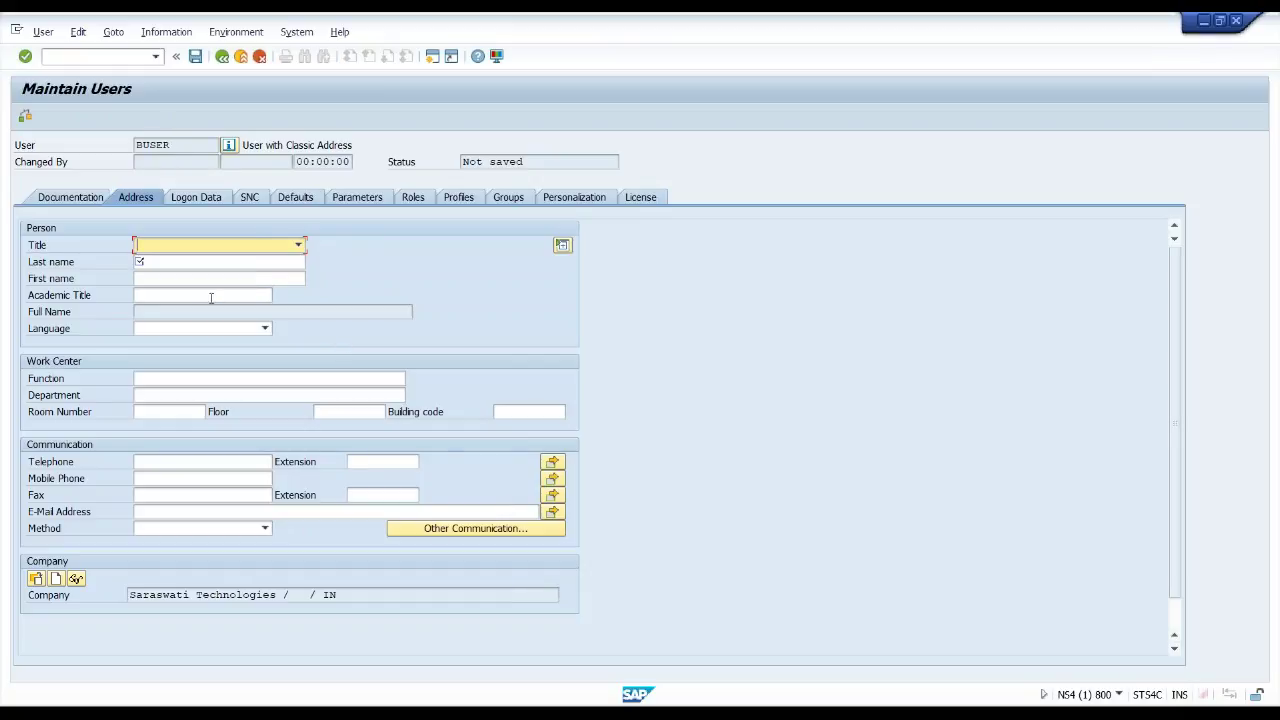
# - Set the new user's title to Mr. and enter the first name and last name in the address data
pyautogui.click(298, 245)
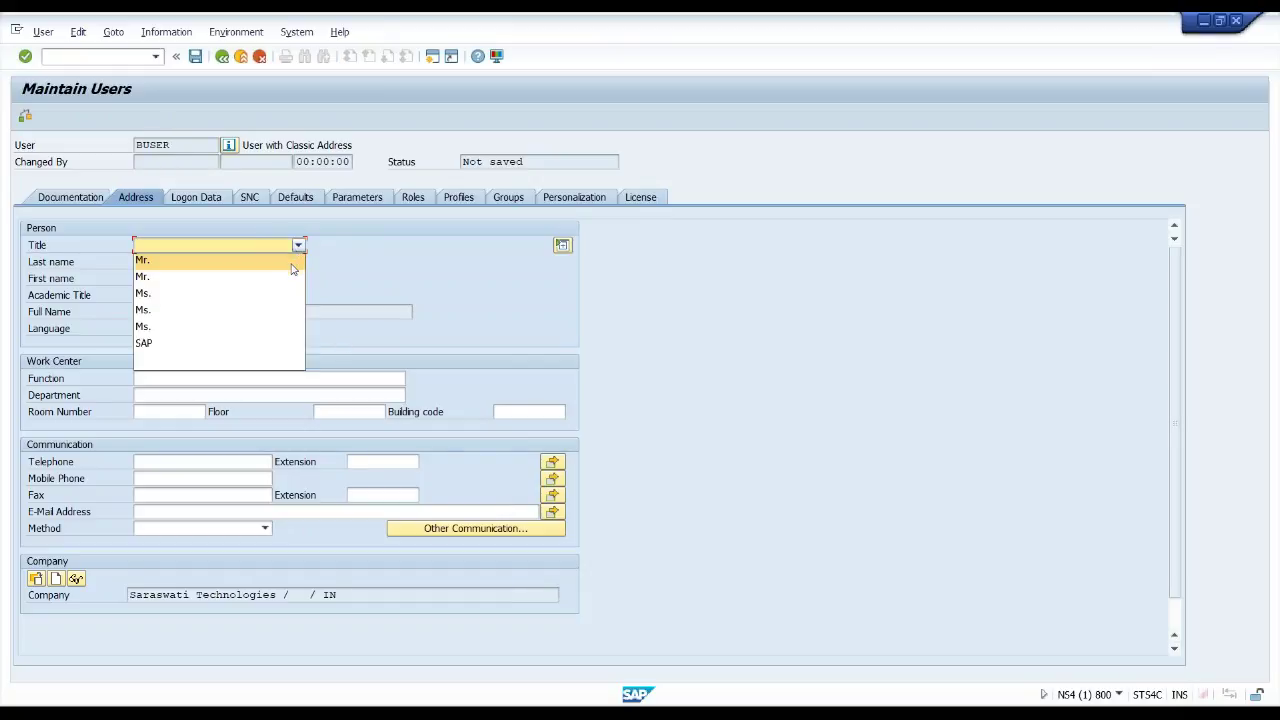
pyautogui.click(292, 264)
pyautogui.click(263, 278)
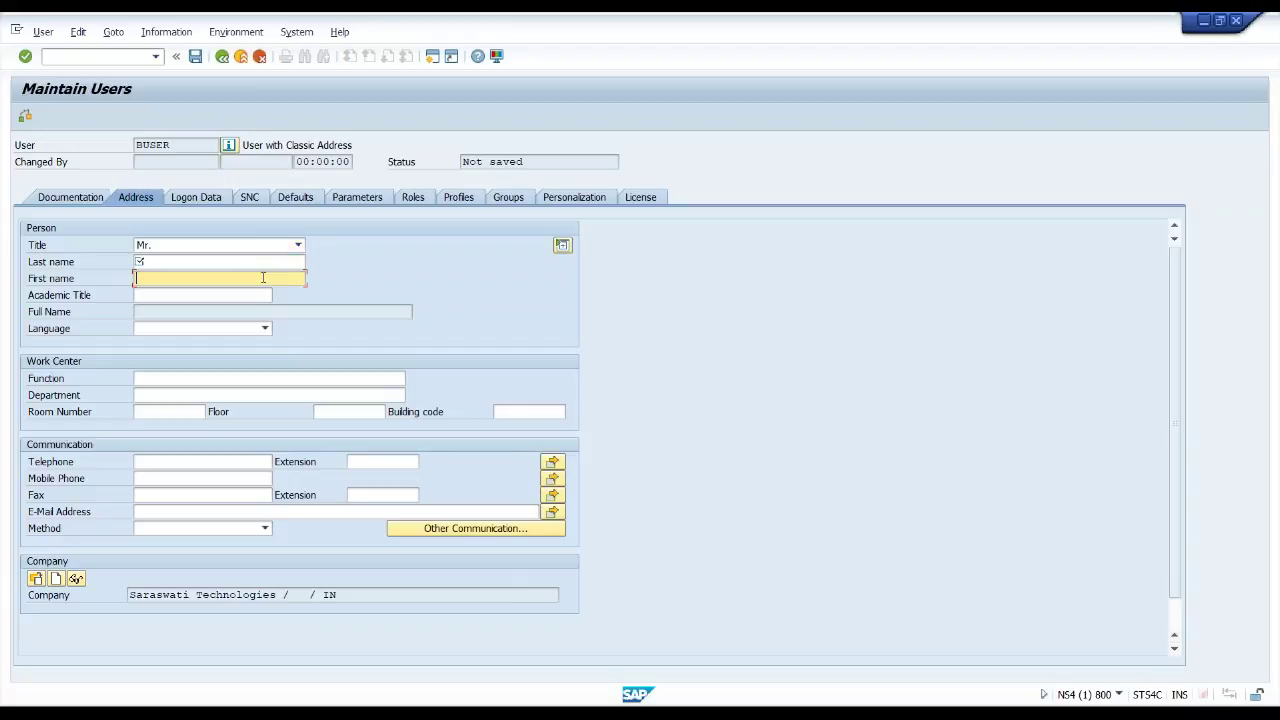
pyautogui.write('Anubhav')
pyautogui.hotkey('shift', 'Tab')
pyautogui.write('on')
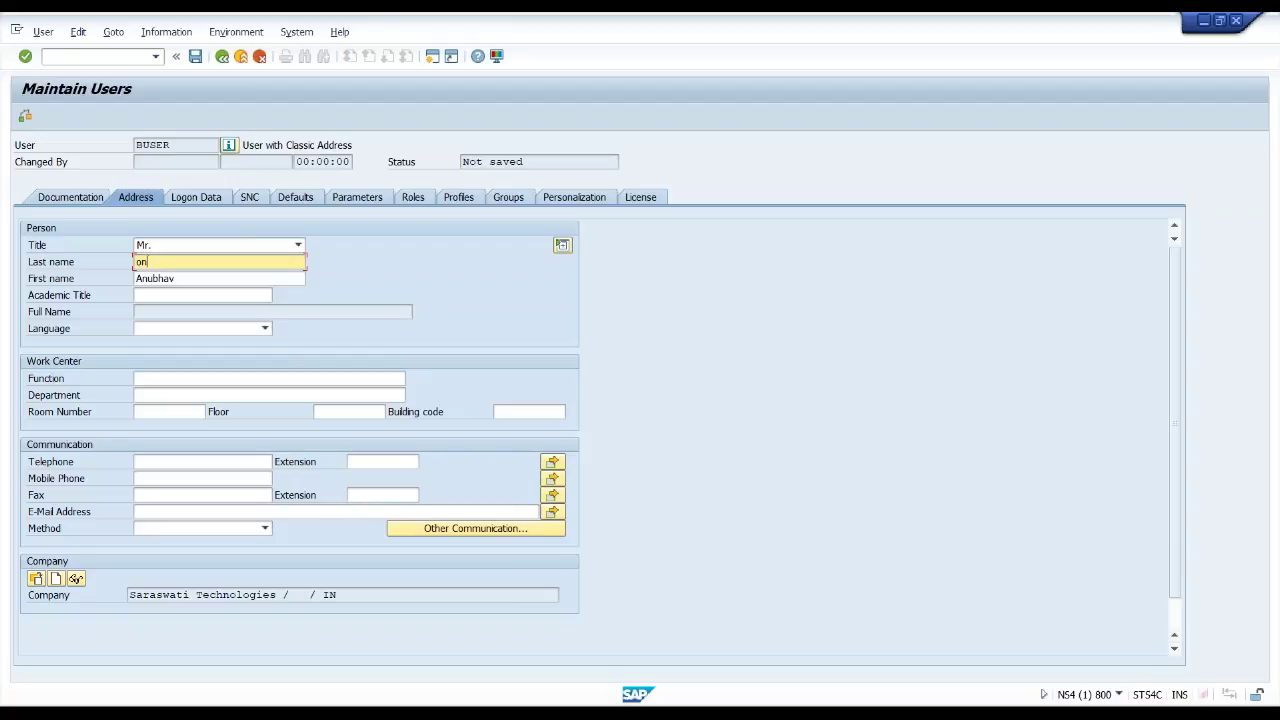
pyautogui.write('linefiortrainings.com')
# - Enter and repeat the initial password in the logon data, then save the new user
pyautogui.click(210, 200)
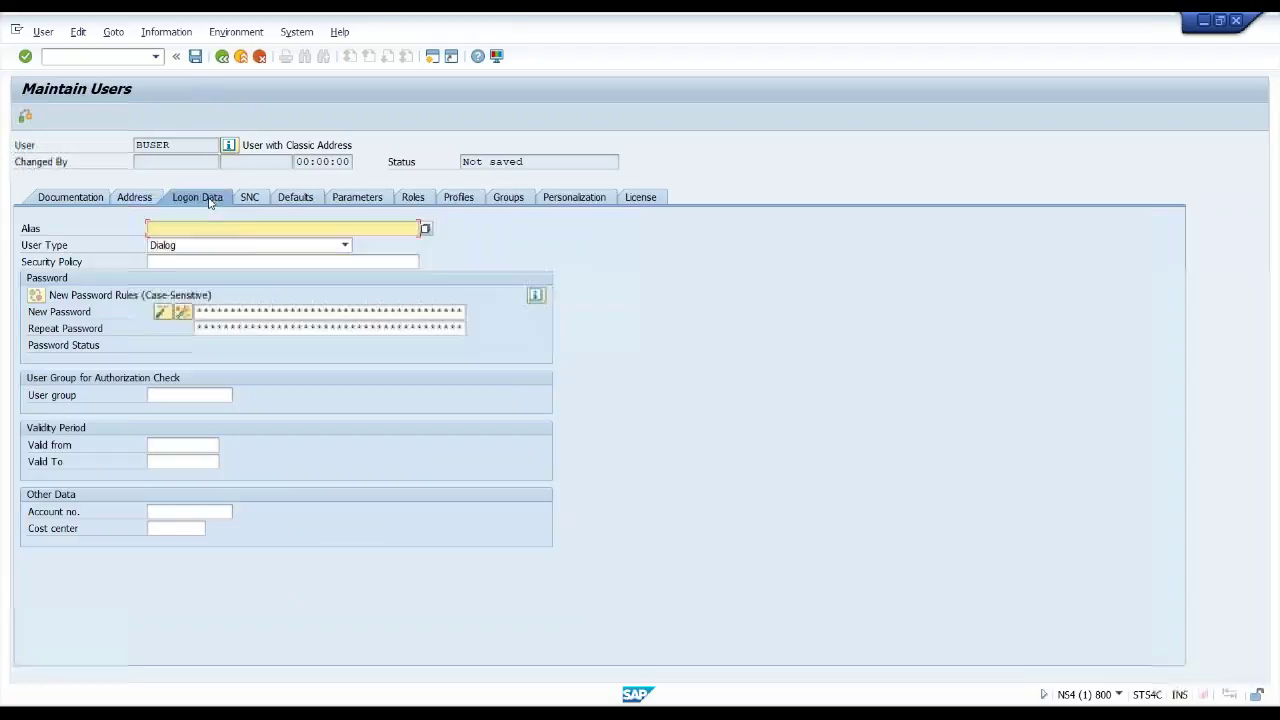
pyautogui.click(261, 316)
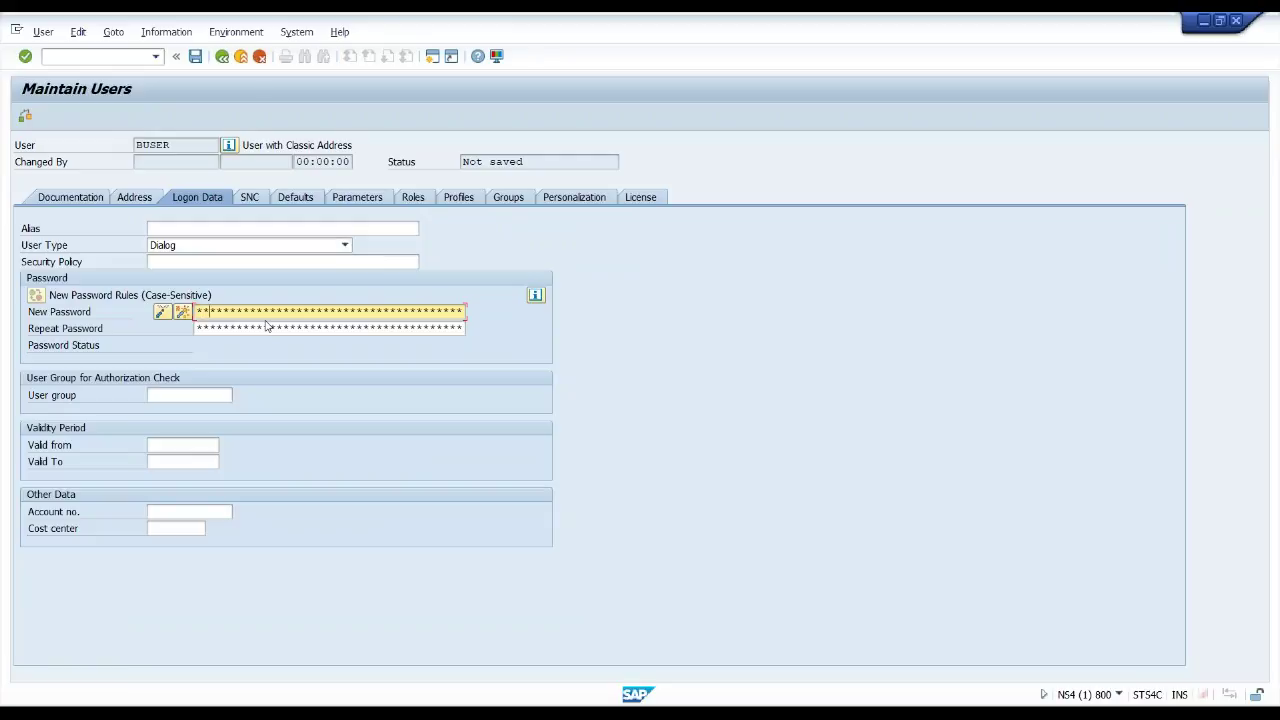
pyautogui.press('Tab')
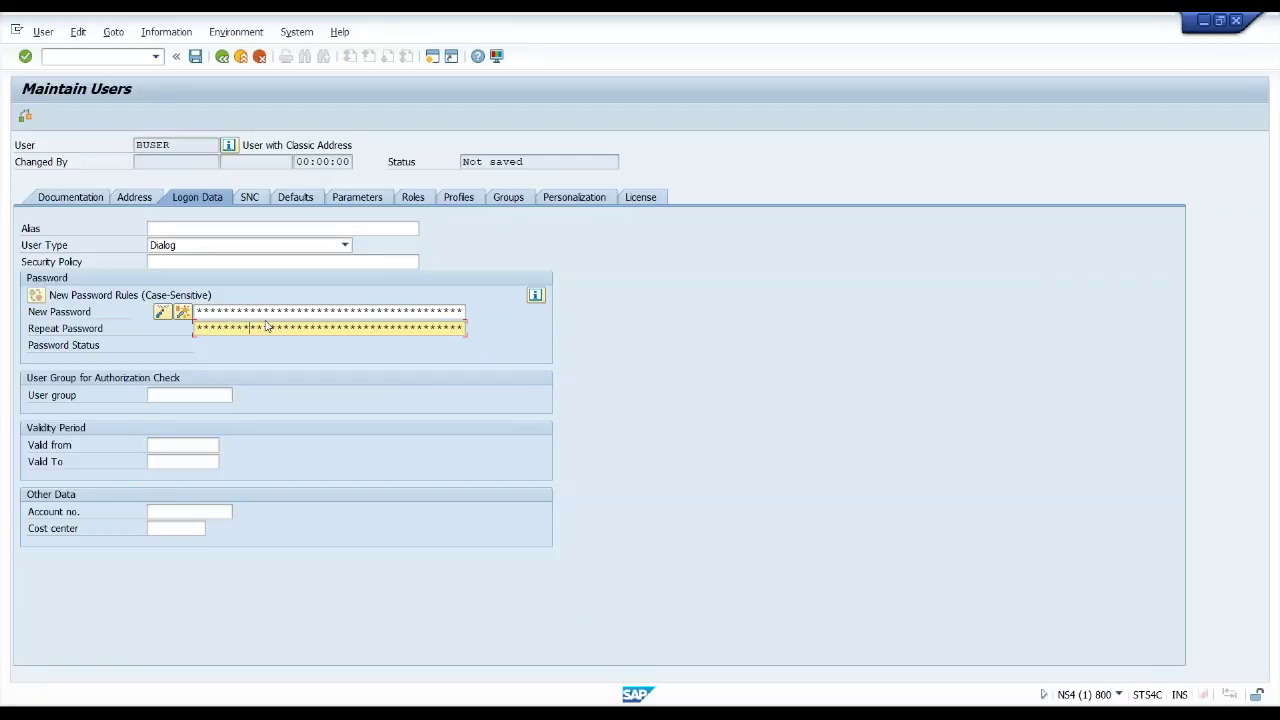
pyautogui.press('Return')
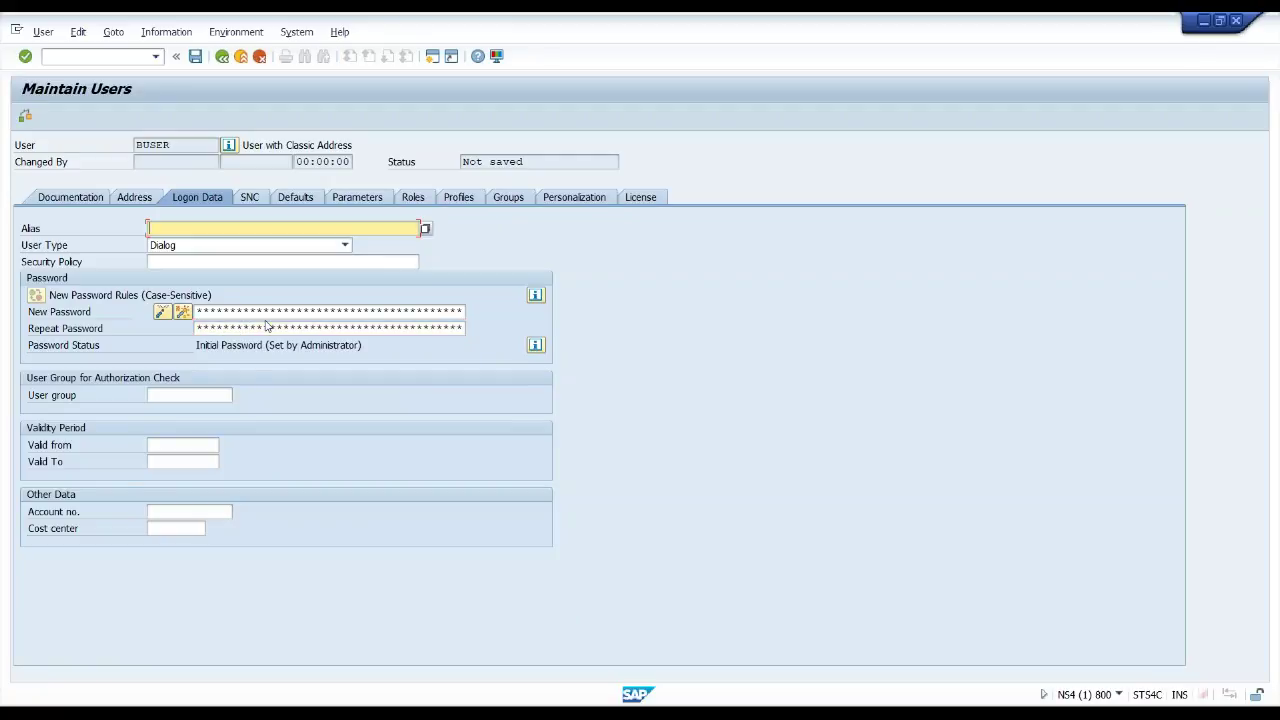
pyautogui.click(196, 57)
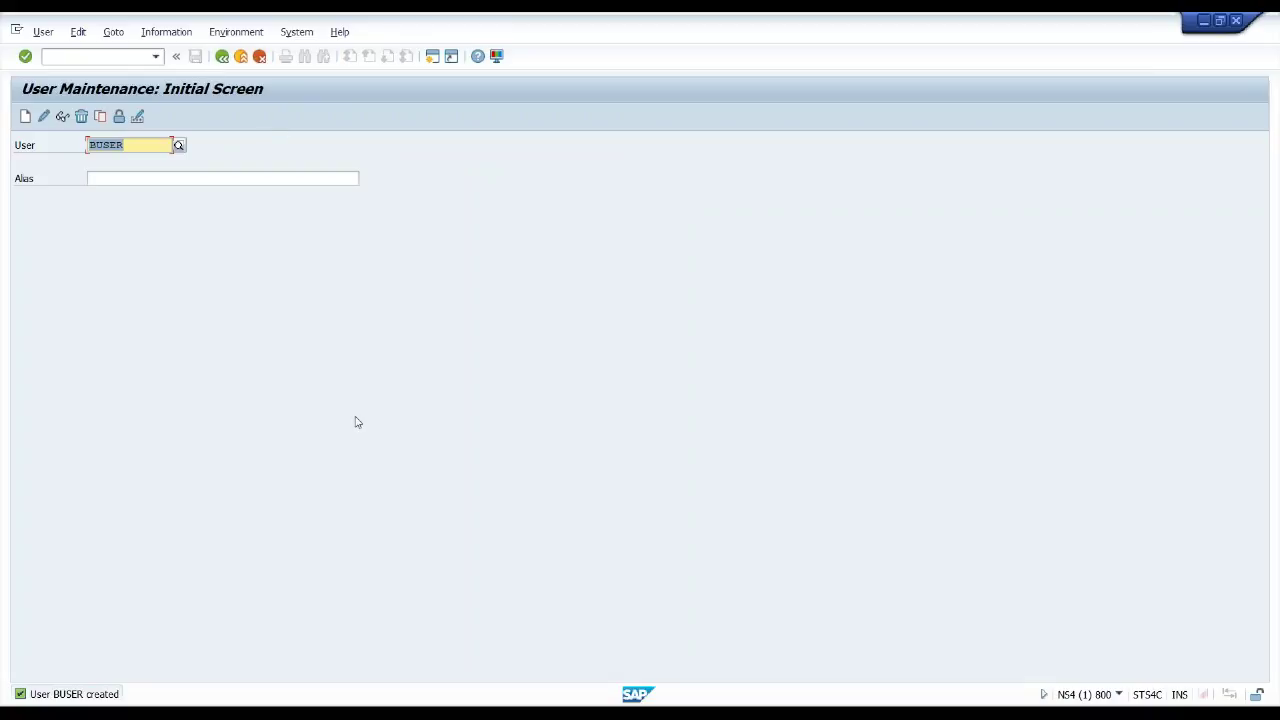
# - Open a new session on the S/4HANA 1809 connection and log on as BUSER with the initial password
pyautogui.click(548, 714)
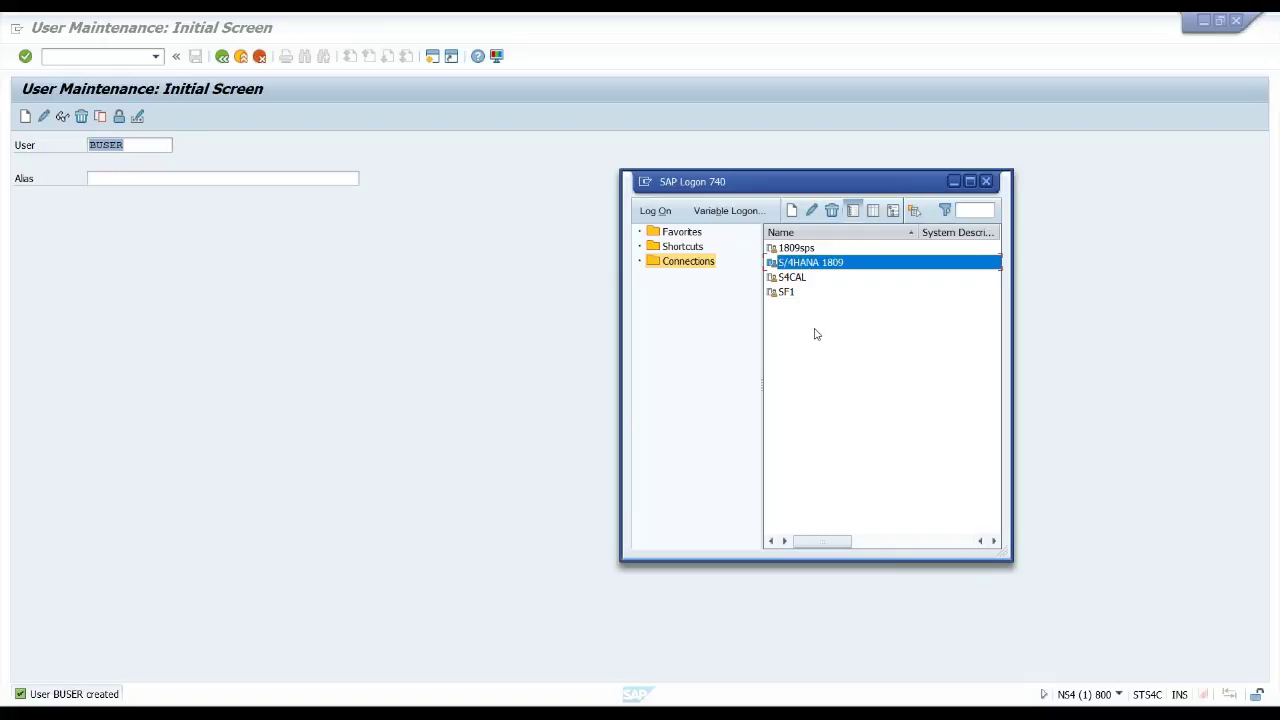
pyautogui.press('Return')
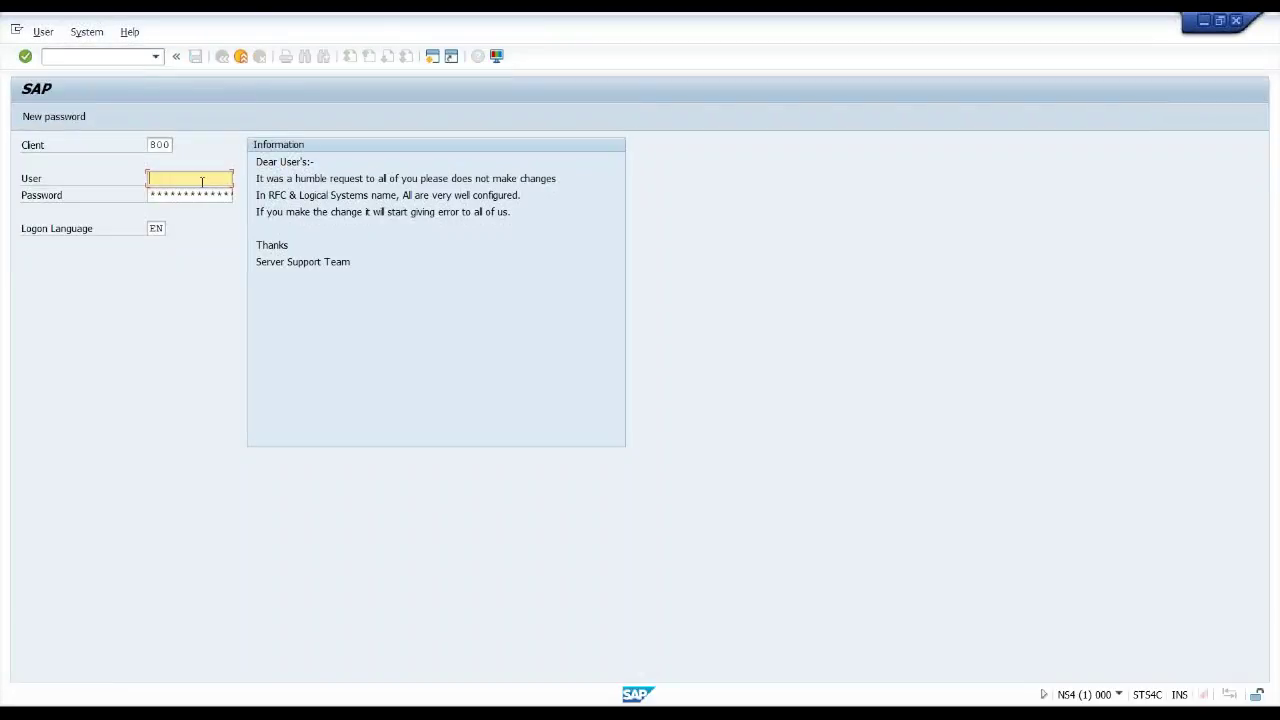
pyautogui.write('buser')
pyautogui.press('Tab')
pyautogui.press('Return')
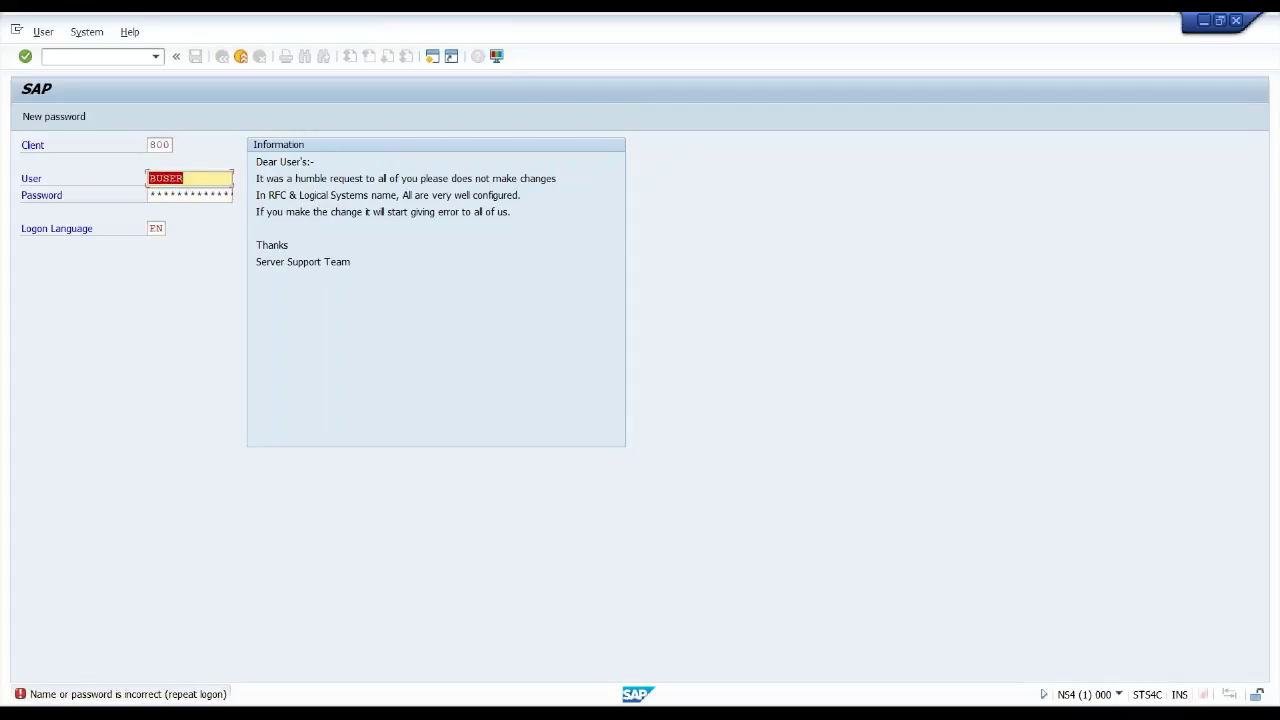
pyautogui.click(180, 195)
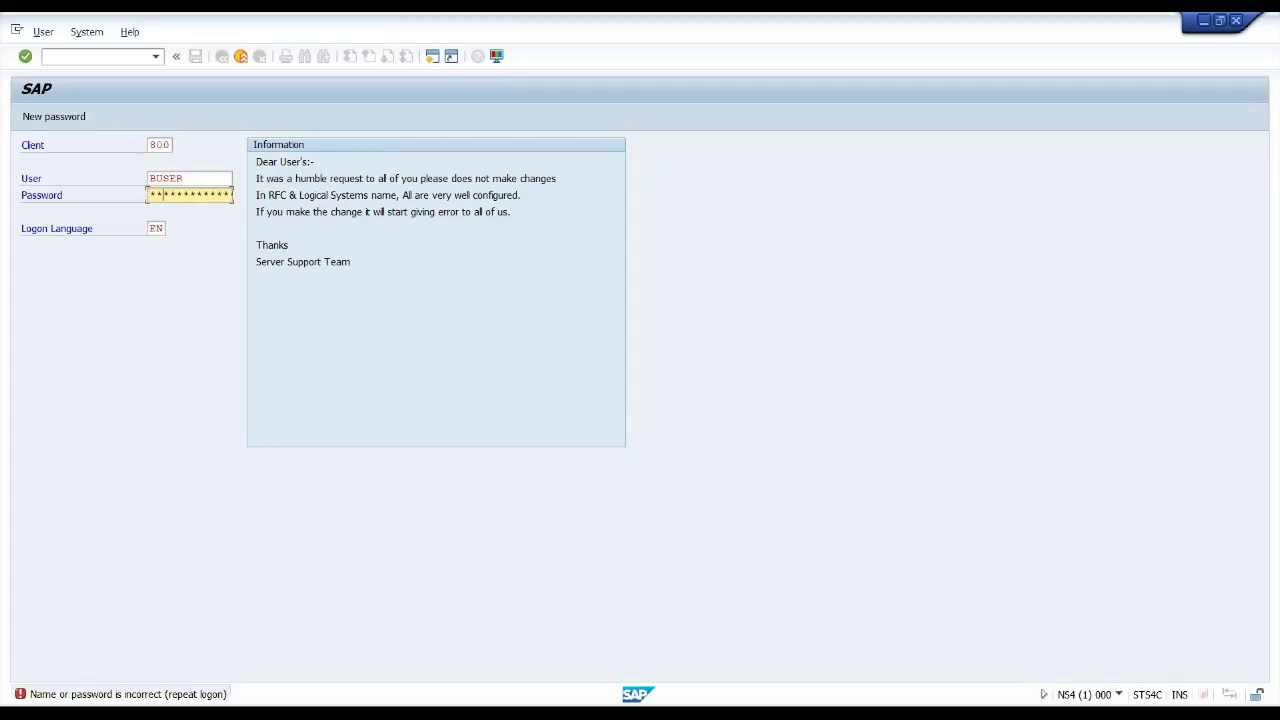
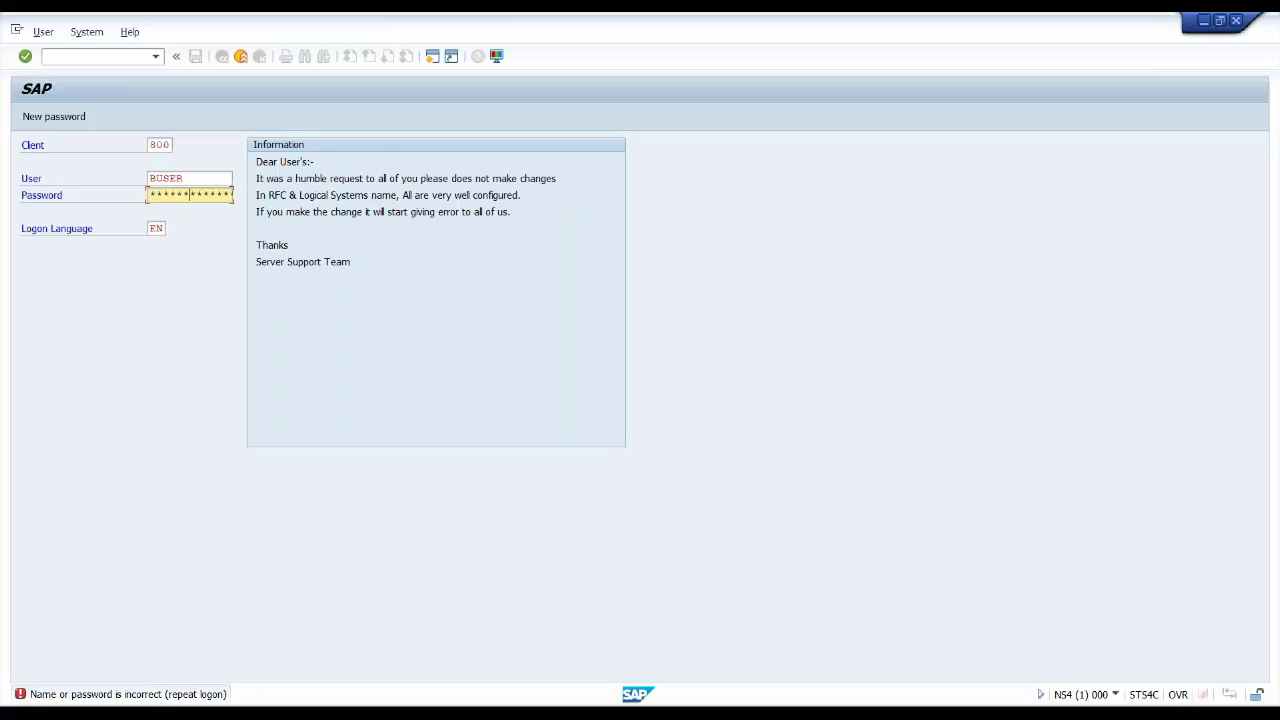
pyautogui.press('Return')
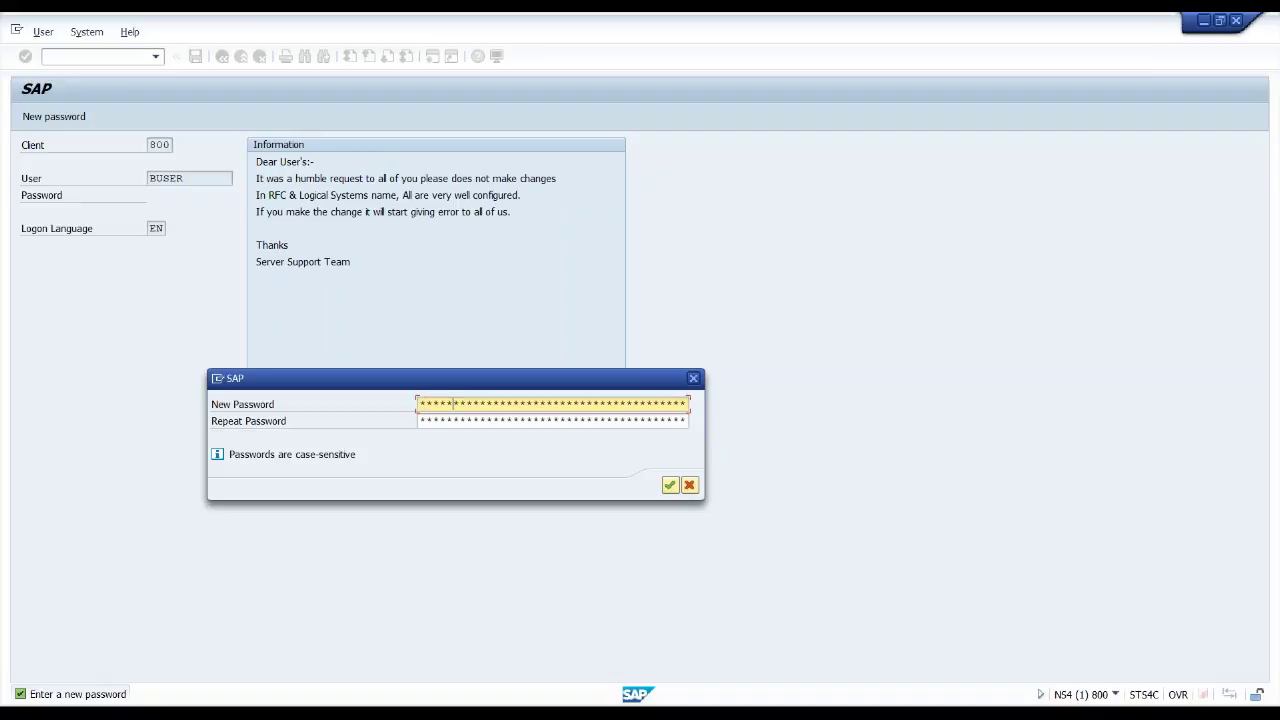
# - Set and repeat a new password for BUSER and dismiss the copyright and logon information dialogs
pyautogui.press('Tab')
pyautogui.write('*')
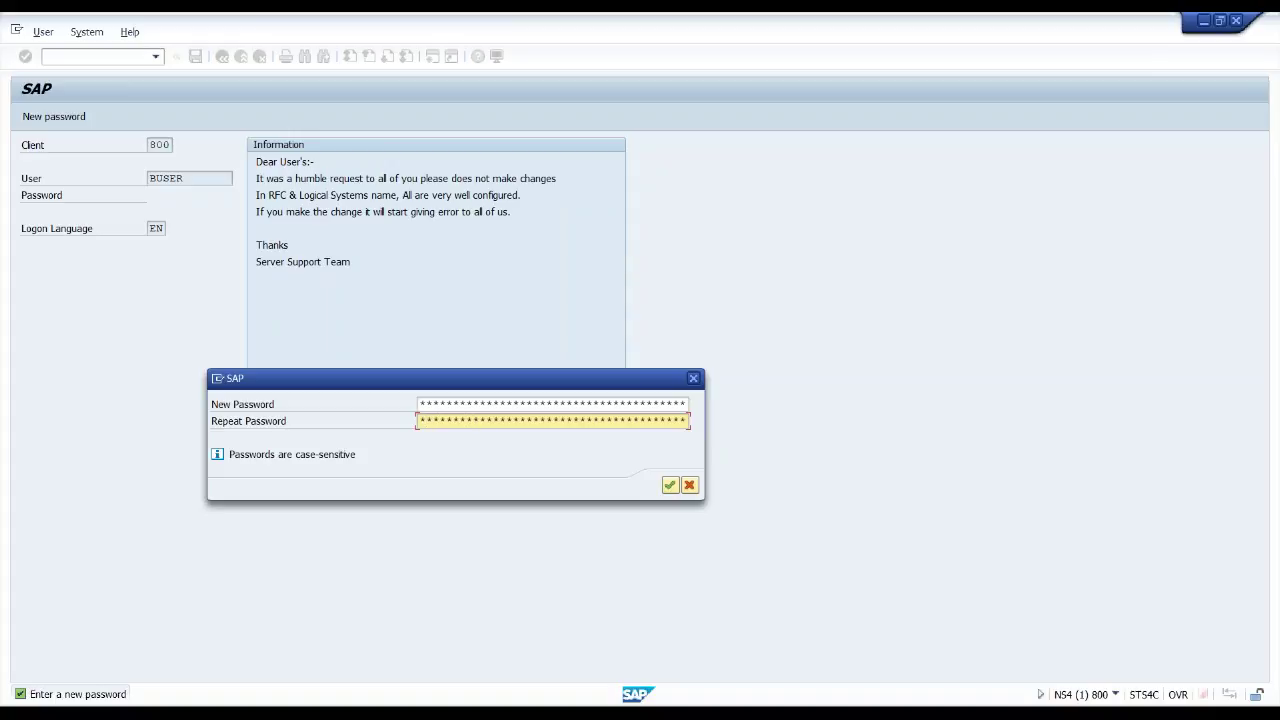
pyautogui.press('Return')
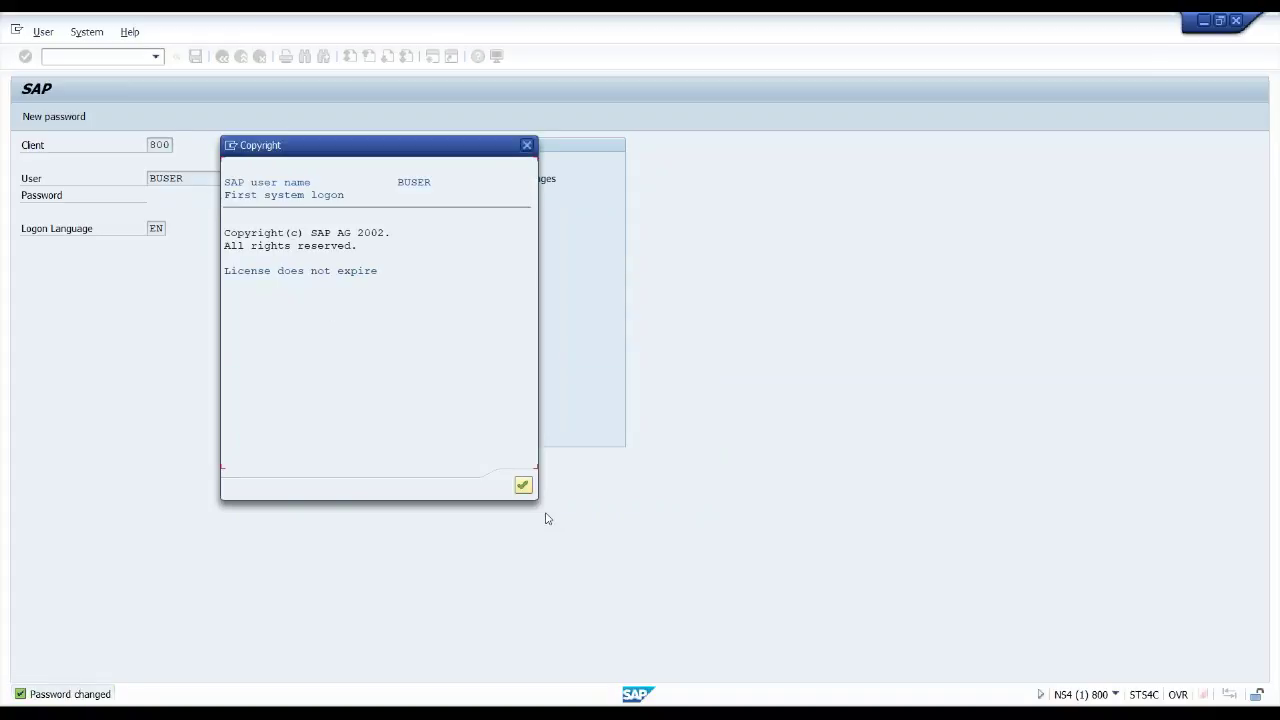
pyautogui.click(525, 490)
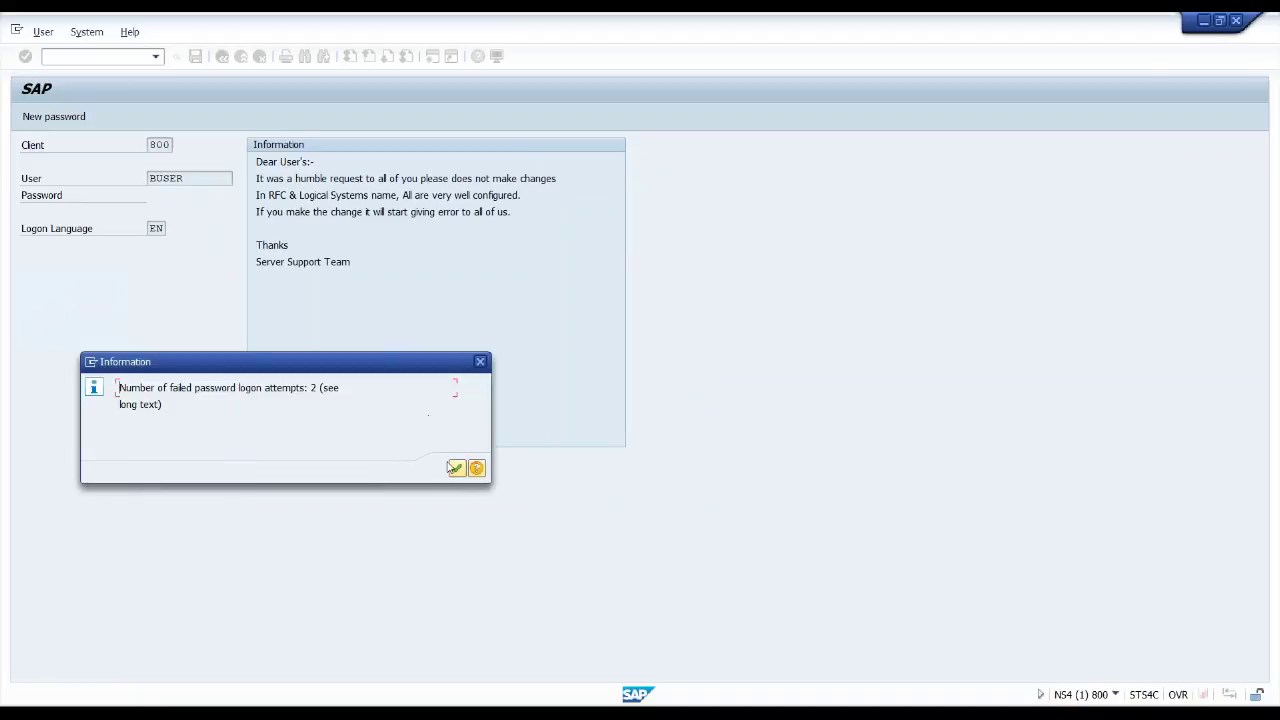
pyautogui.click(455, 468)
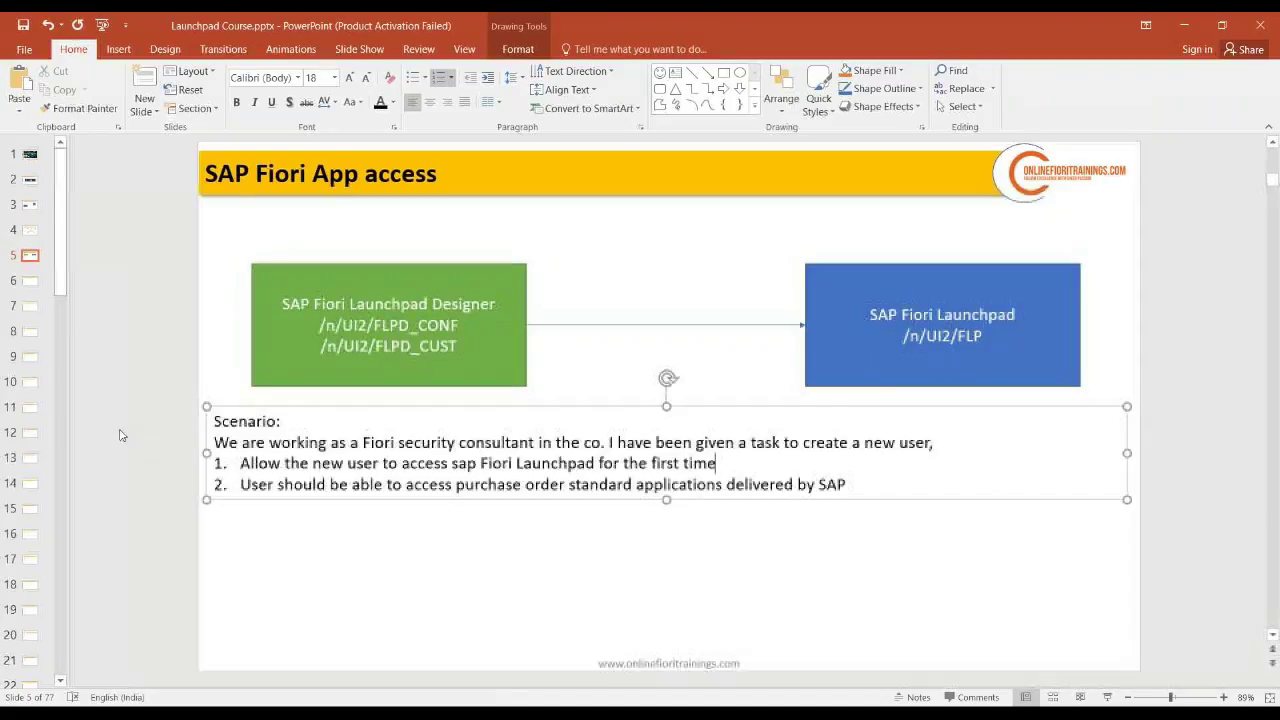
# - Review the slides on authentication and authorization, roles and responsibilities, and SAP Fiori App access
pyautogui.click(31, 233)
pyautogui.click(31, 193)
pyautogui.click(31, 206)
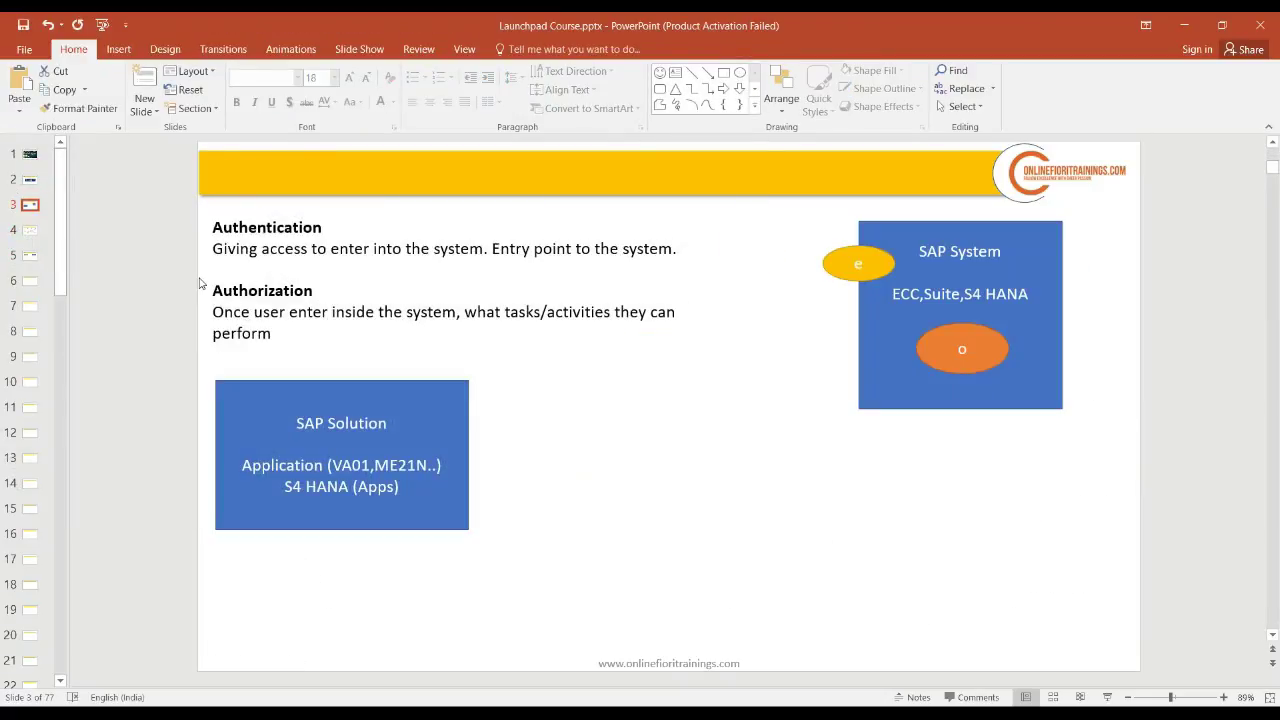
pyautogui.click(30, 230)
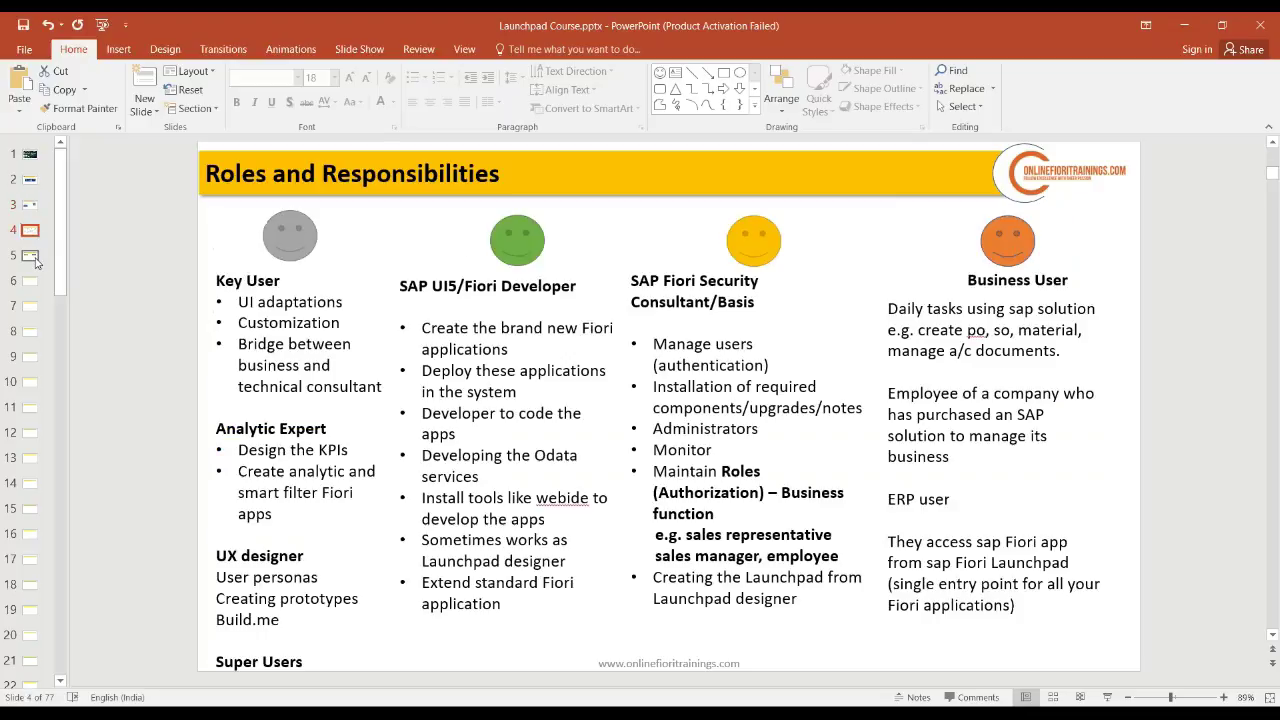
pyautogui.click(33, 257)
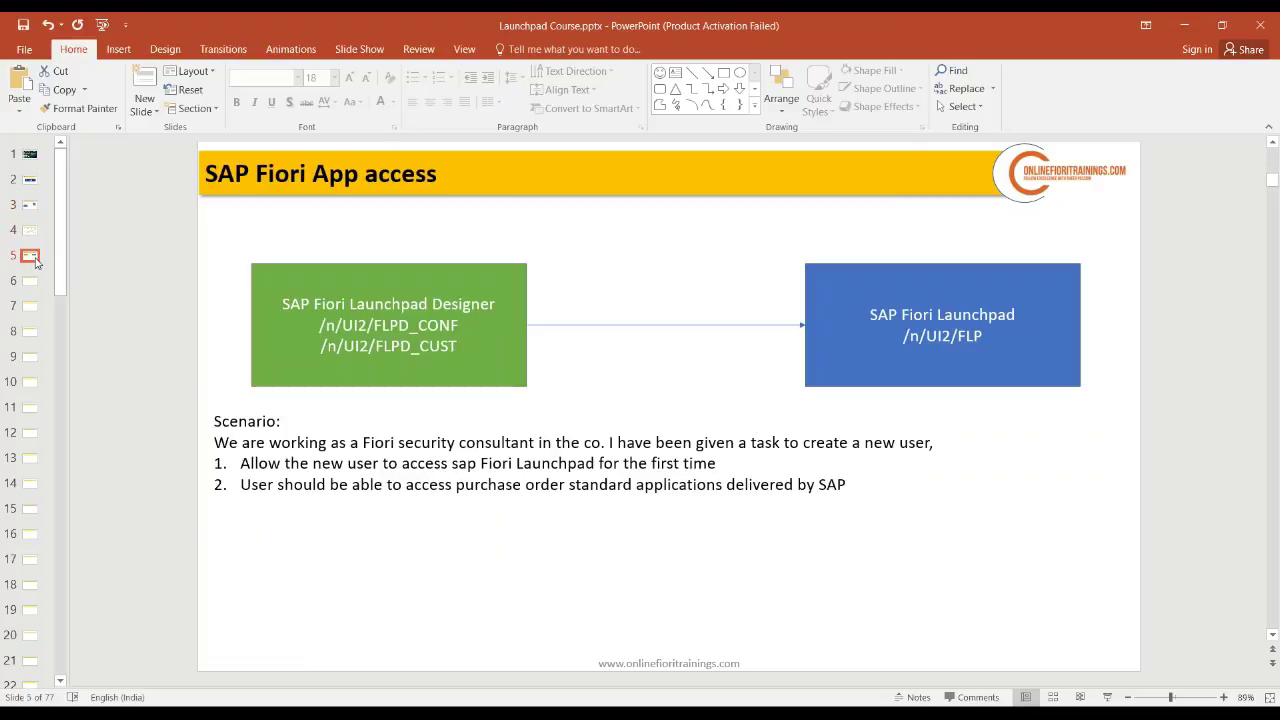
# - Switch to the browser and log on to the SAP Fiori Launchpad as BUSER in English
pyautogui.hotkey('alt', 'Tab')
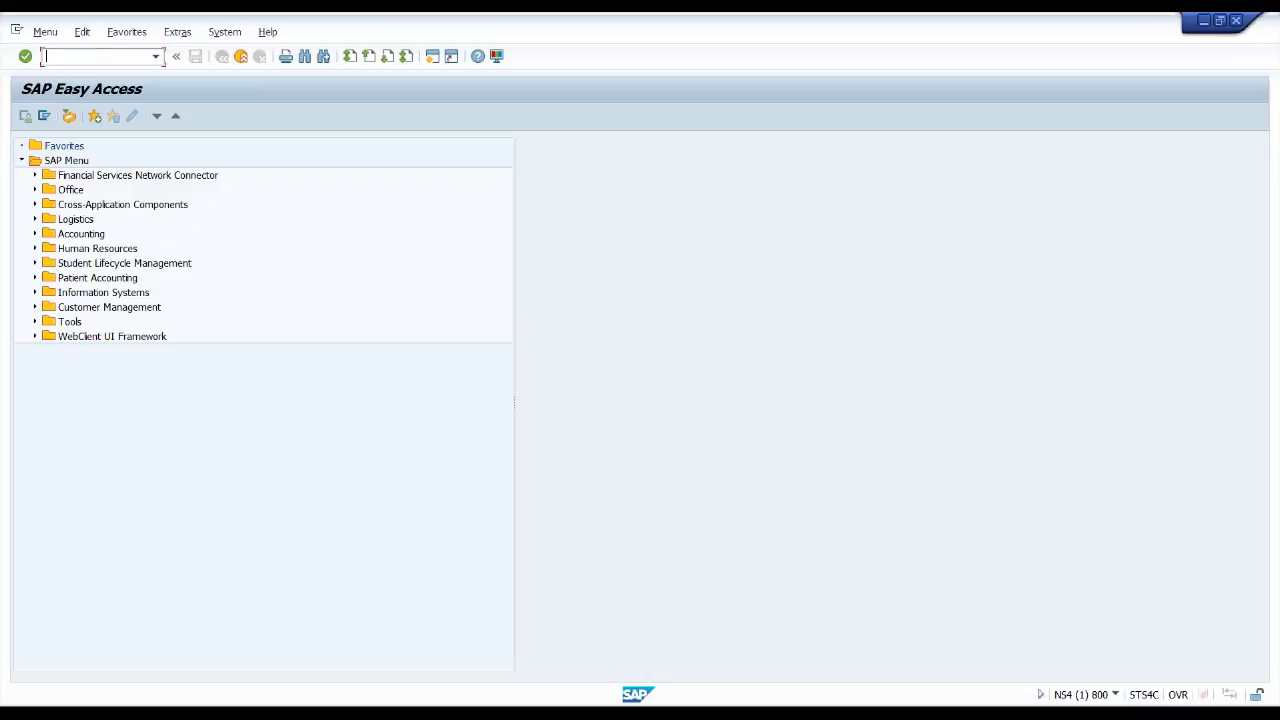
pyautogui.click(355, 714)
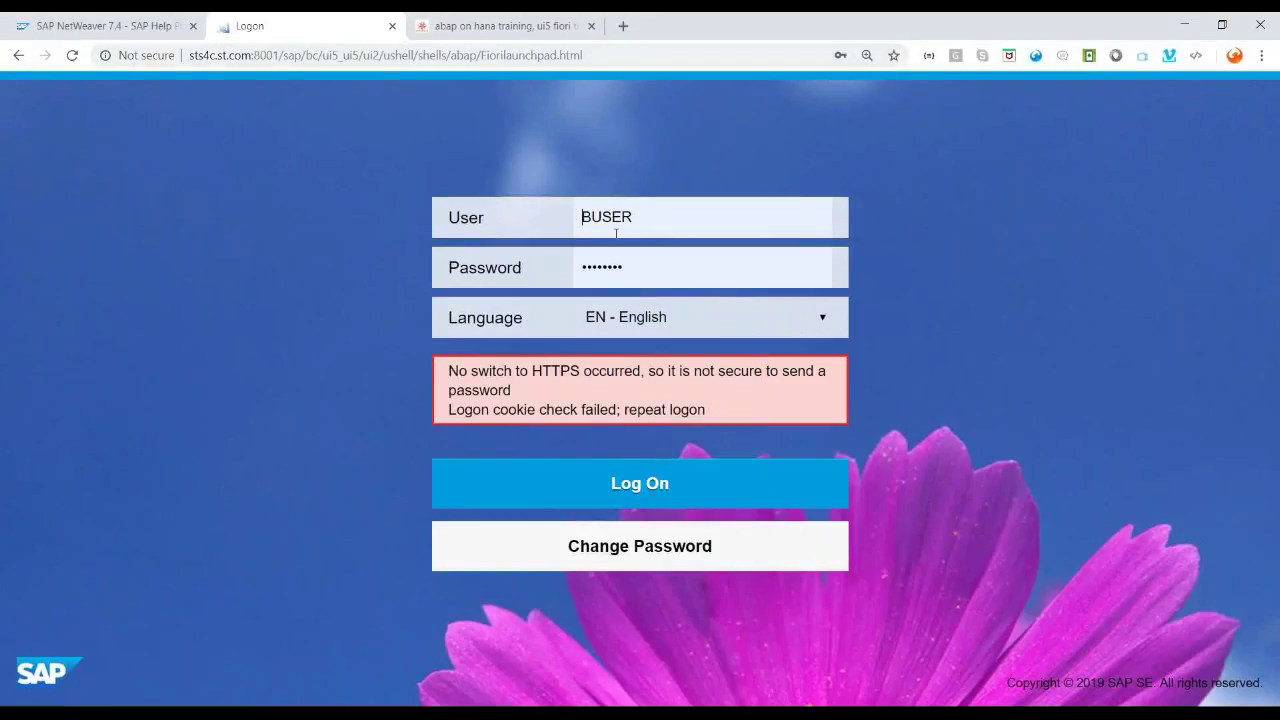
pyautogui.click(597, 493)
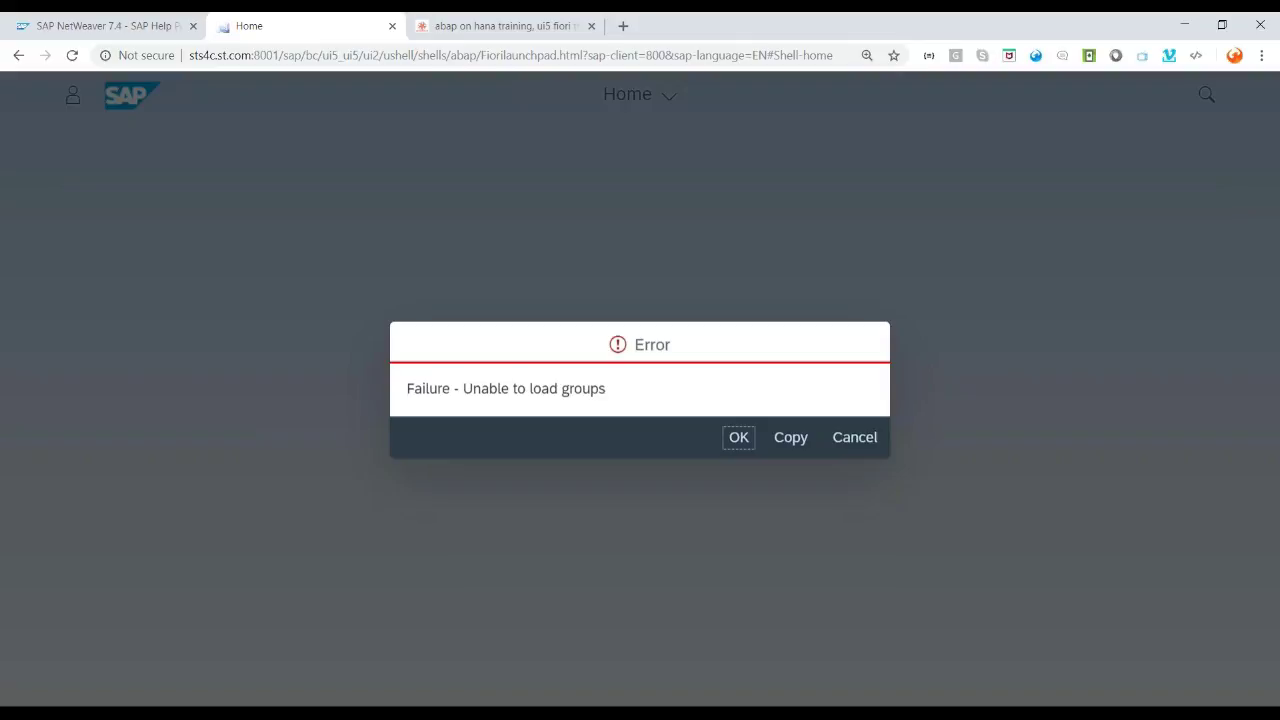
# - Switch back to the PowerPoint presentation and title slide 6 "Fiori Architecture"
pyautogui.click(427, 706)
pyautogui.click(32, 282)
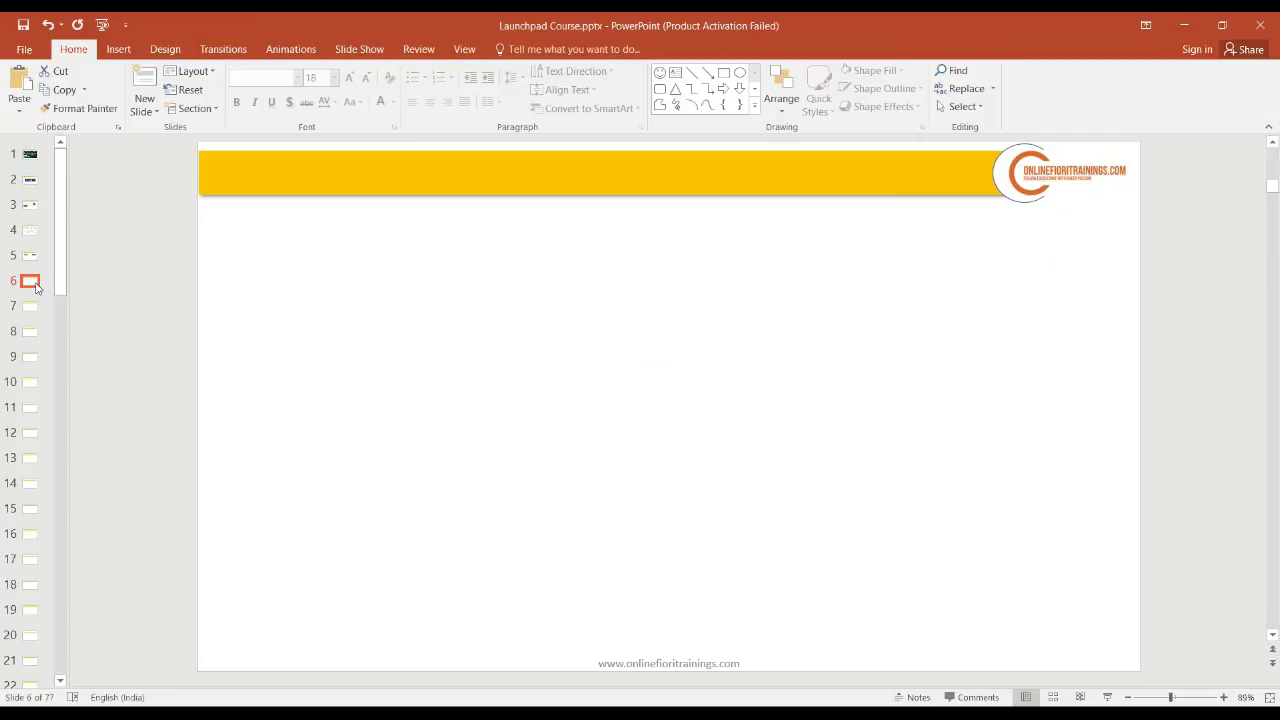
pyautogui.click(648, 179)
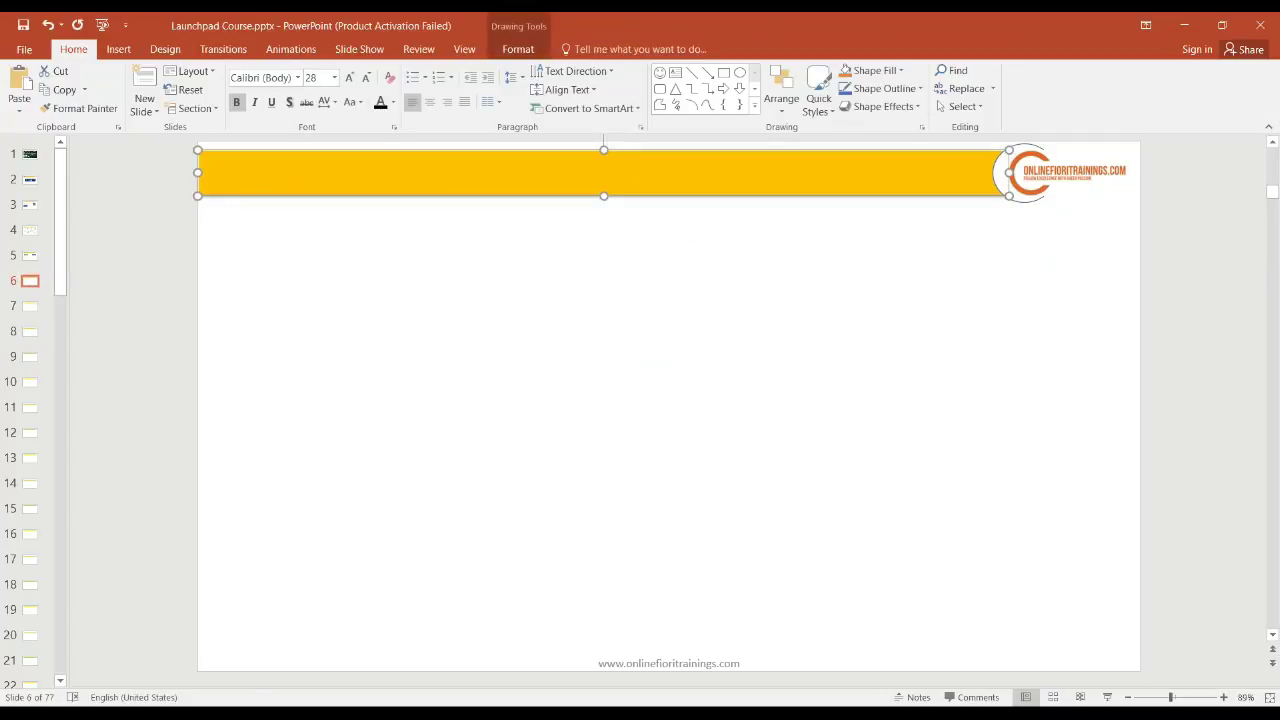
pyautogui.write('Fiori A')
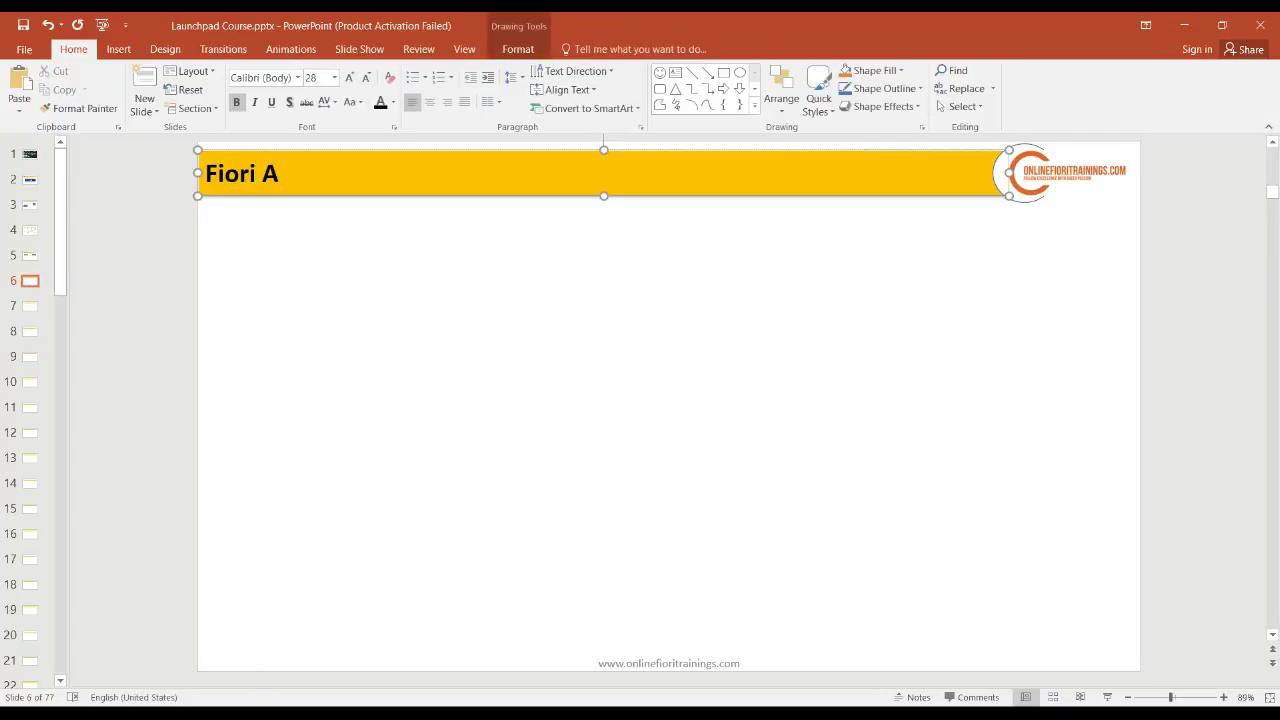
pyautogui.write('rchitecture')
pyautogui.click(690, 297)
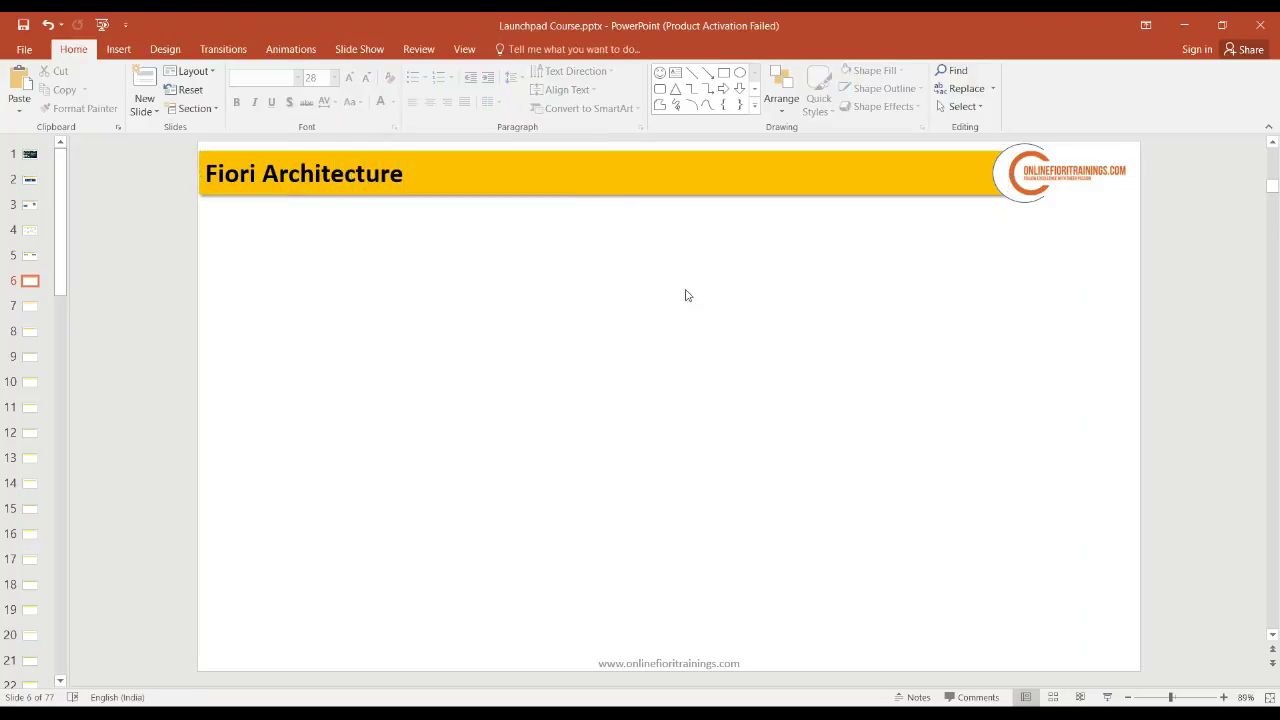
# - Choose the Rectangle shape for drawing on the Fiori Architecture slide
pyautogui.click(723, 72)
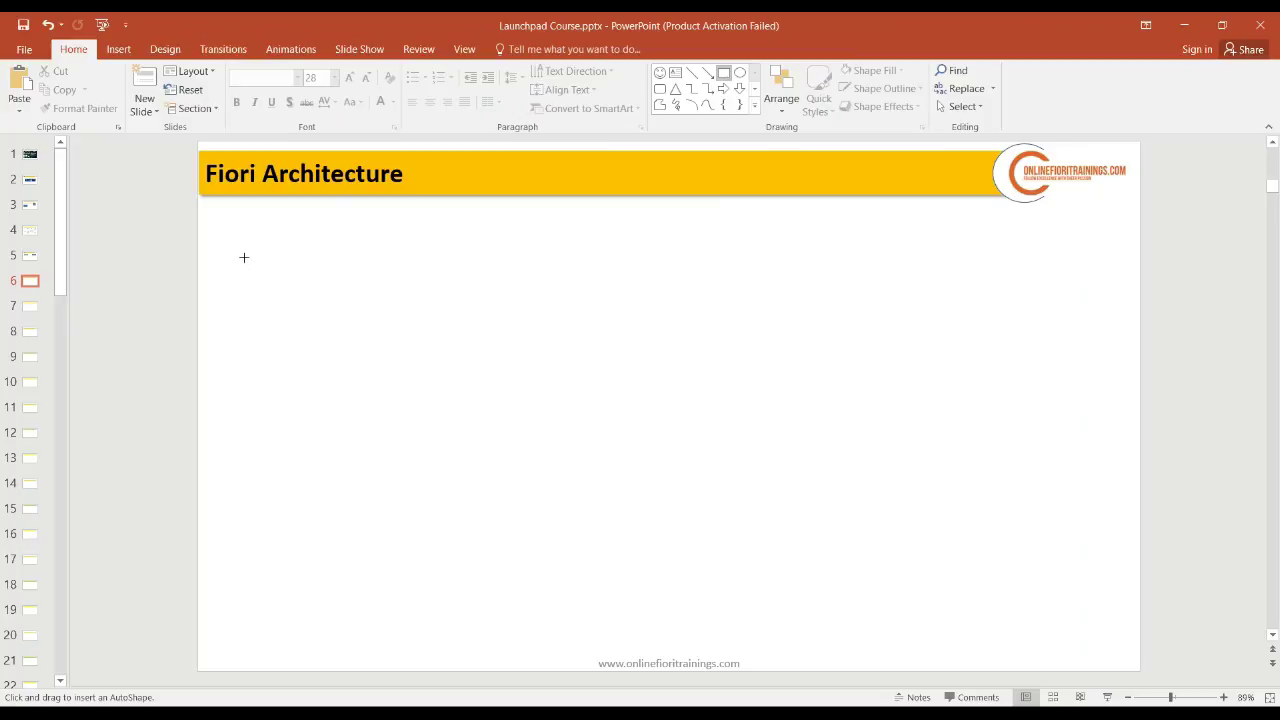
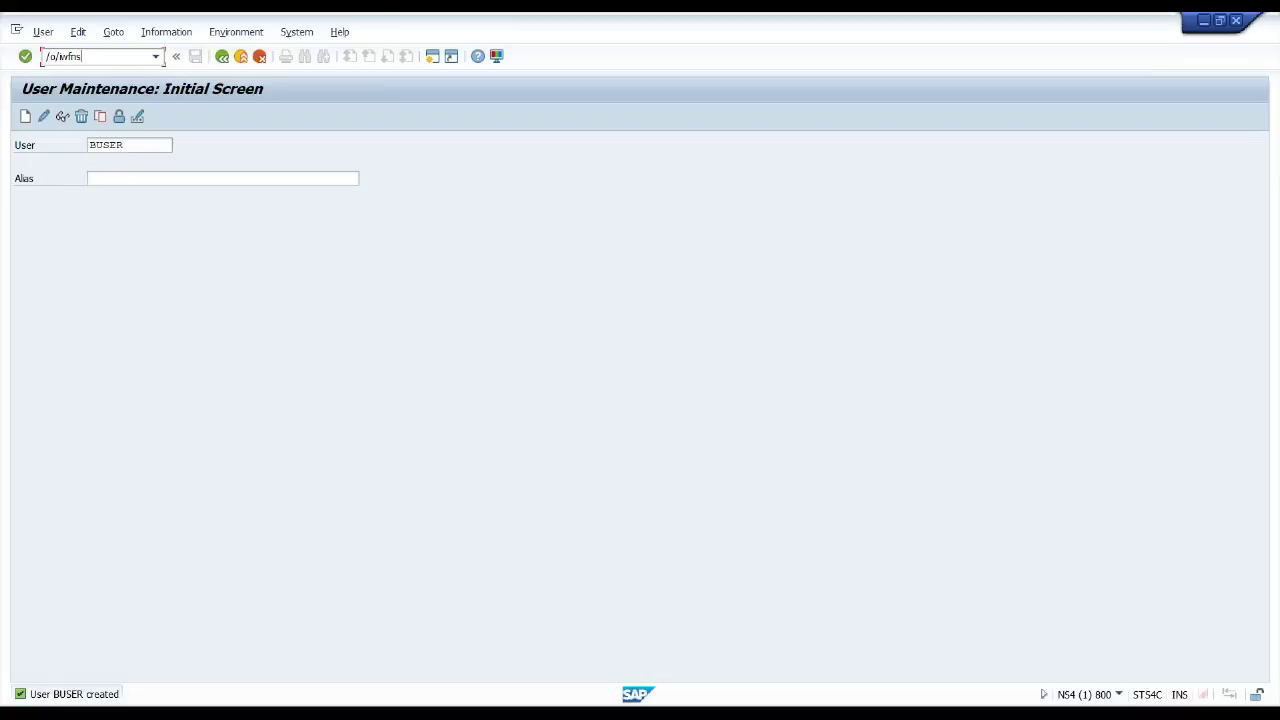
# - Run the transaction /IWFND/MAINT_SERVICE in a new SAP session
pyautogui.write('/maint_service')
pyautogui.press('Return')
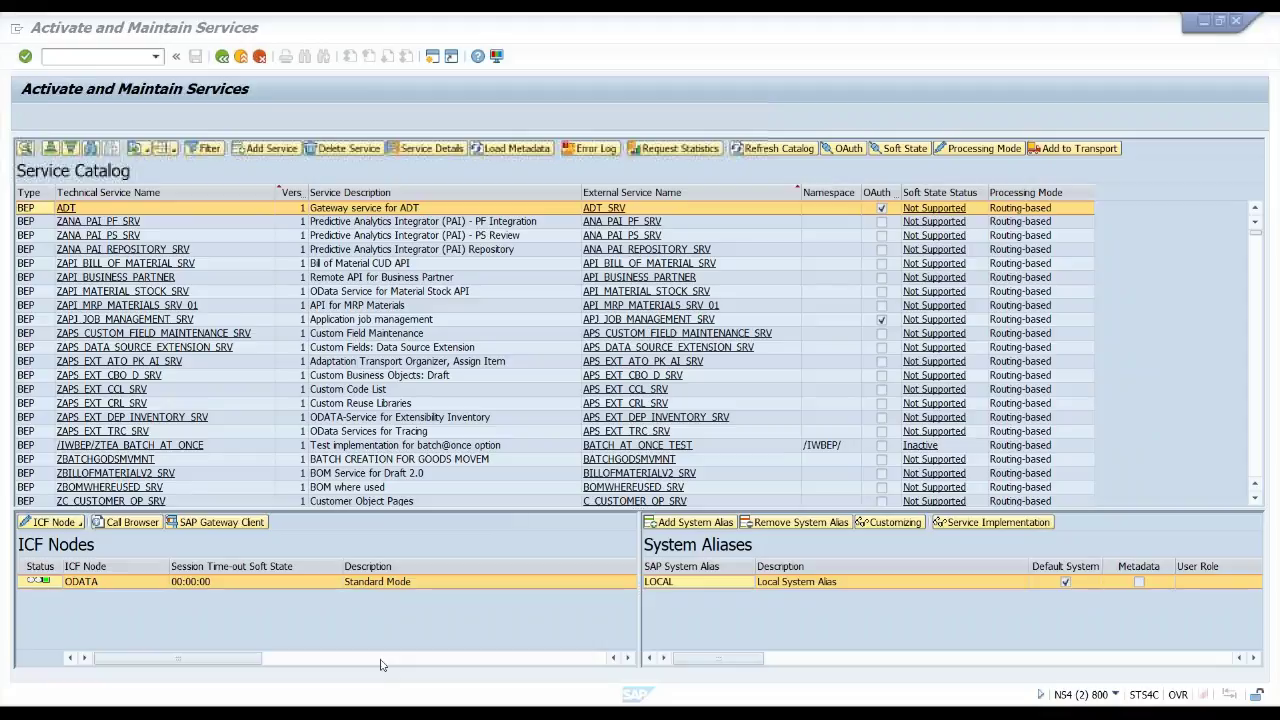
# - Switch to PowerPoint and extend point 1 on the slide with "to activate the services we go to tcode /n/IWFND/MAINT_SERVICE", adding a new line after it
pyautogui.click(381, 698)
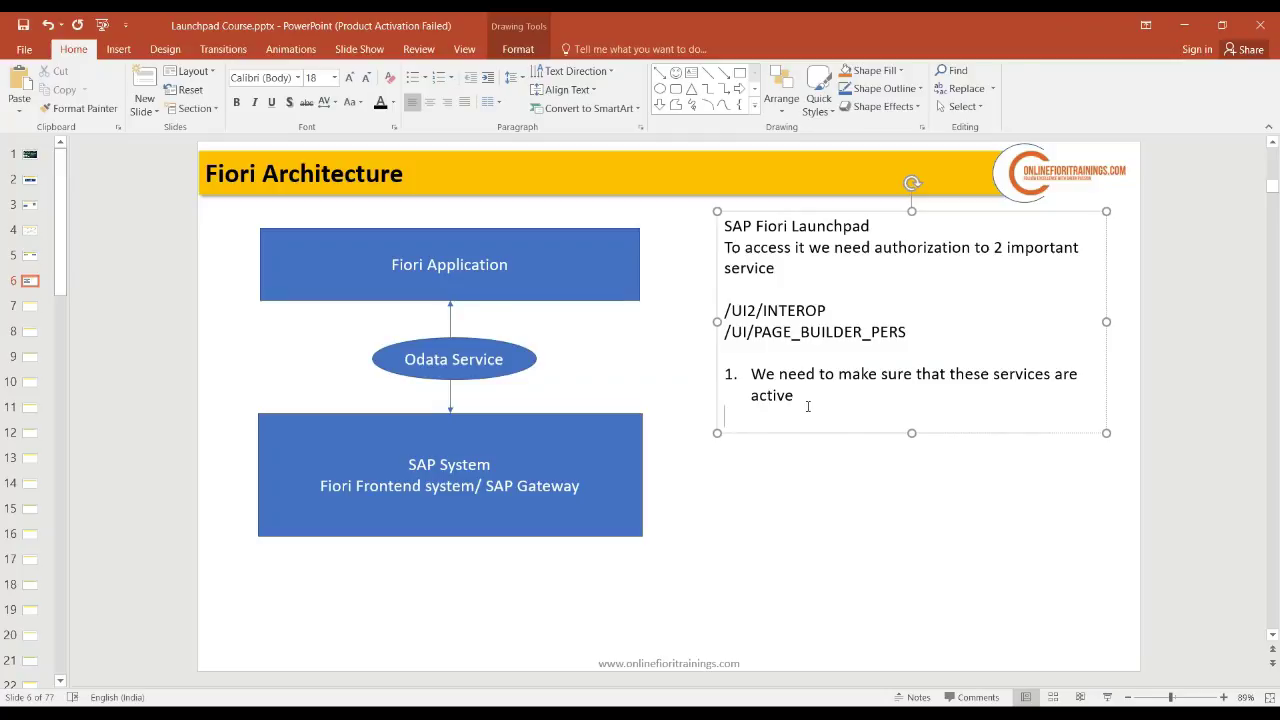
pyautogui.press('Tab')
pyautogui.press('BackSpace')
pyautogui.press('Up')
pyautogui.press('End')
pyautogui.write('to activate the services we go to tcode /')
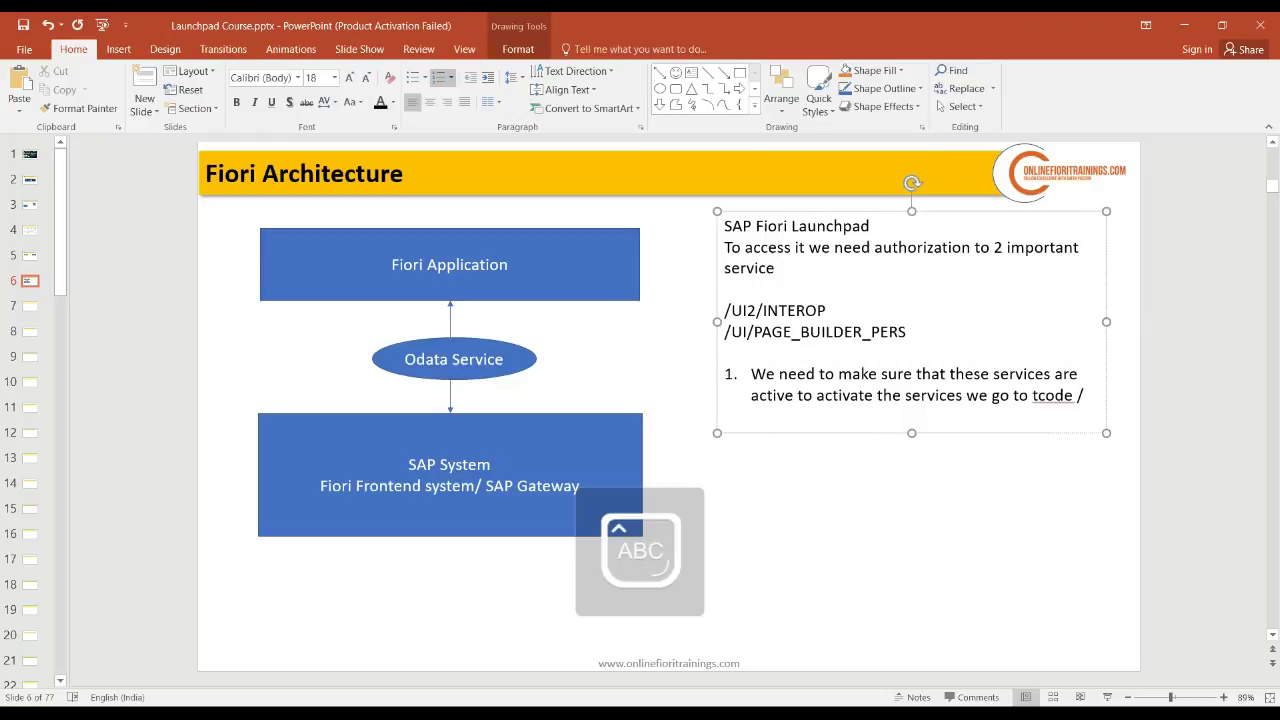
pyautogui.write('n/')
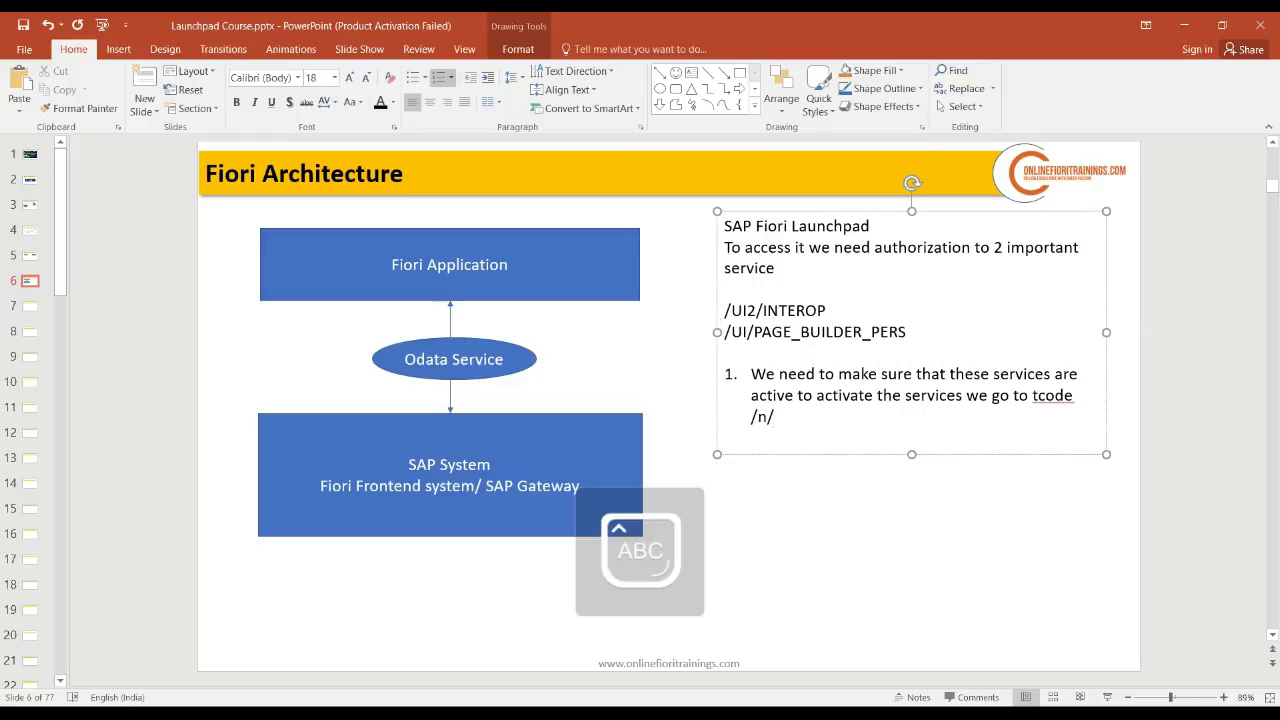
pyautogui.write('IWFND')
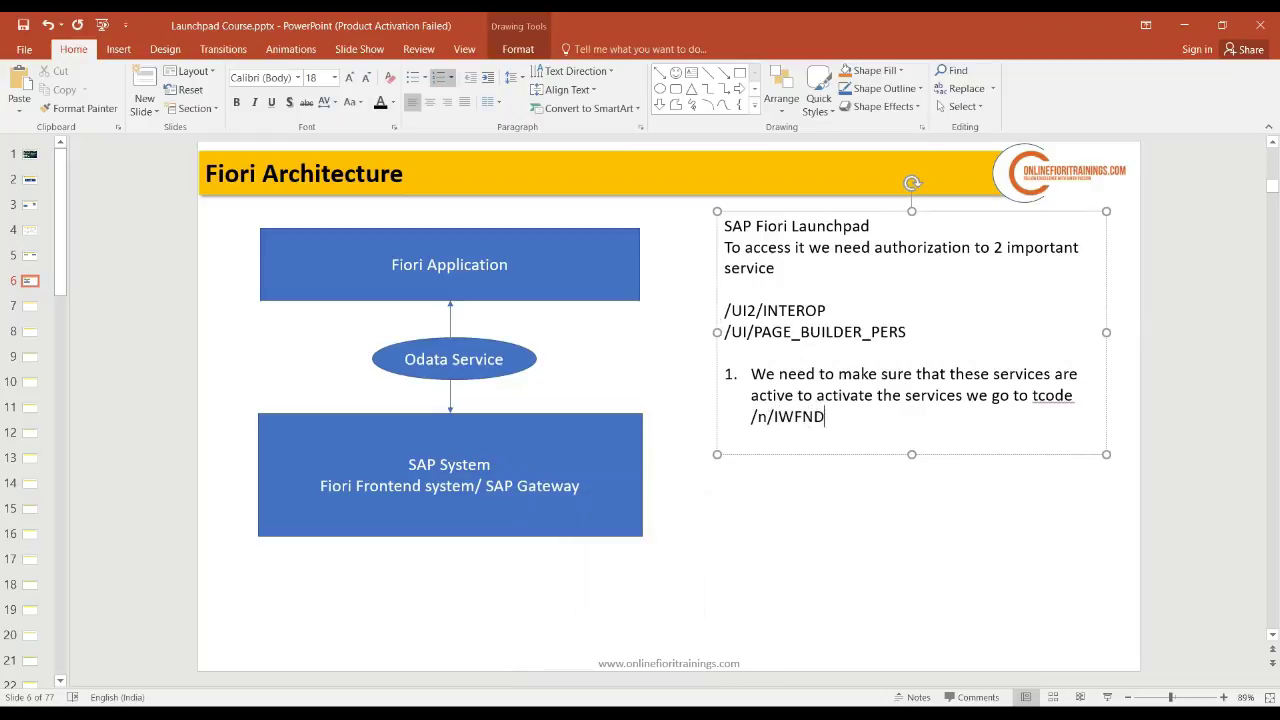
pyautogui.write('/MAINT_SERVICE')
pyautogui.press('Return')
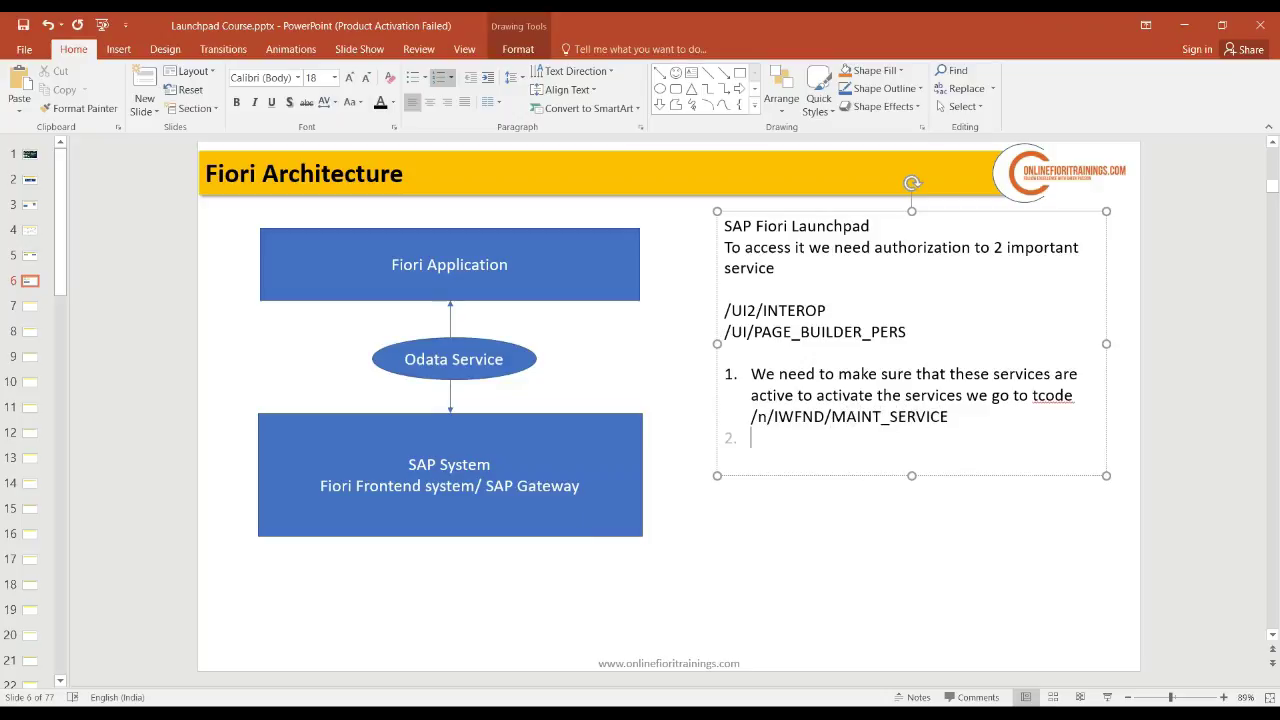
pyautogui.press('capslock')
# - Switch to SAP, return to the SAP Easy Access menu and reopen Activate and Maintain Services from the favorites
pyautogui.hotkey('alt', 'Tab')
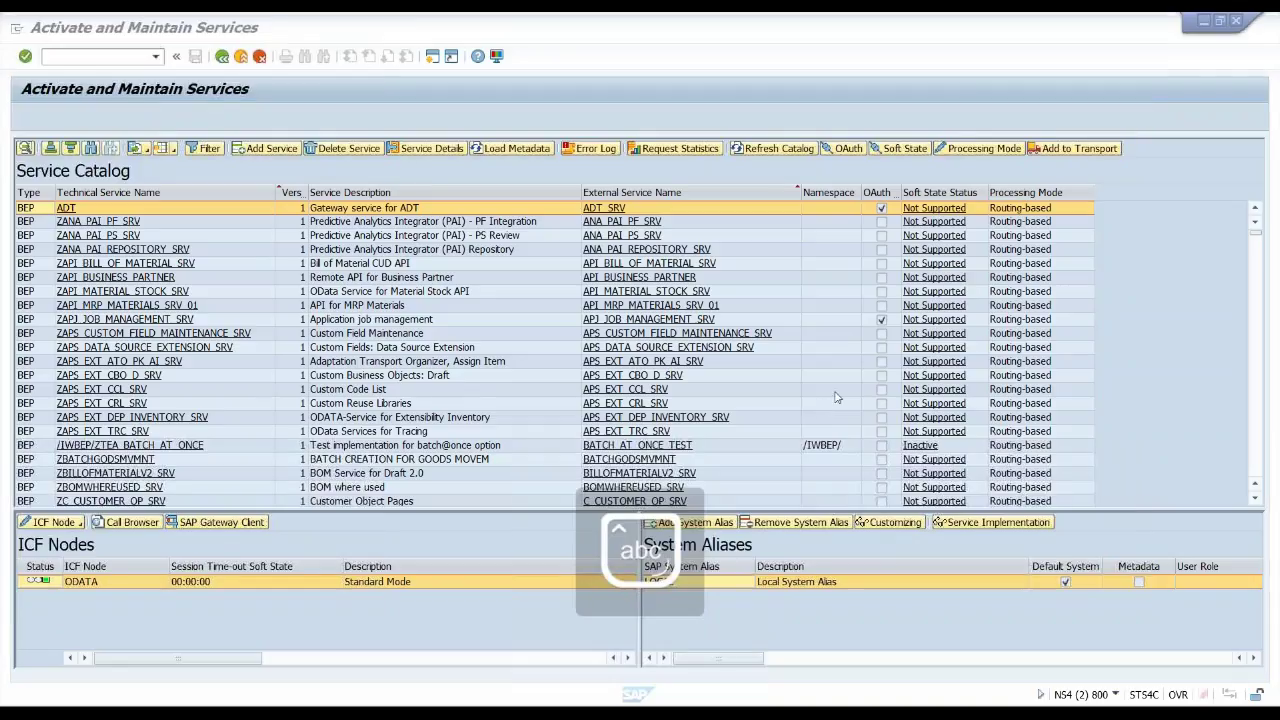
pyautogui.click(146, 57)
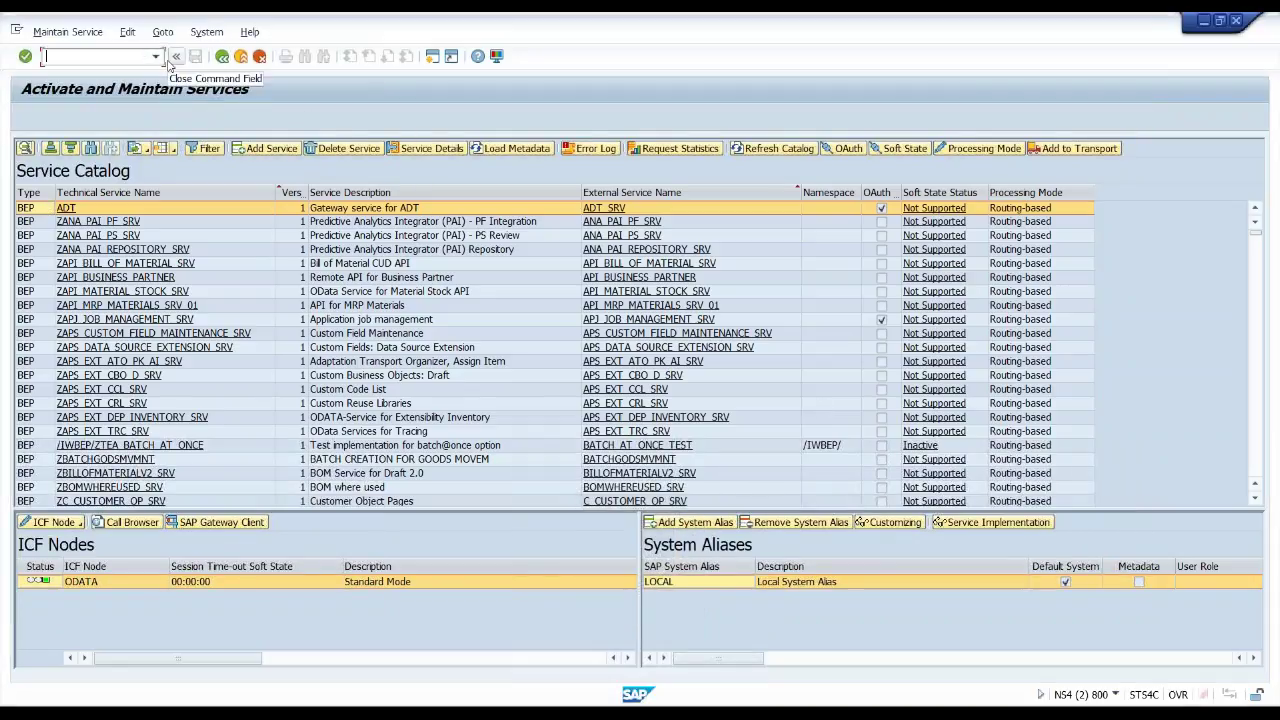
pyautogui.write('/n')
pyautogui.write('/iw')
pyautogui.write('fnd/a')
pyautogui.write('ai')
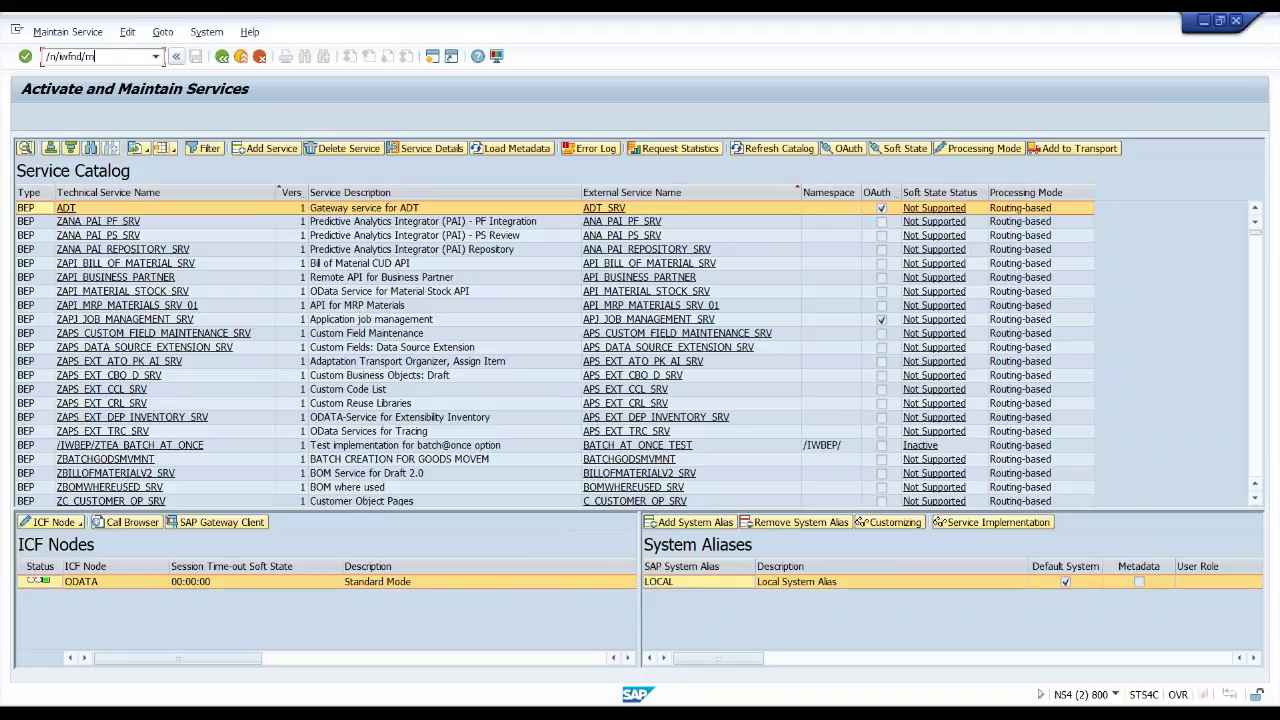
pyautogui.press('Return')
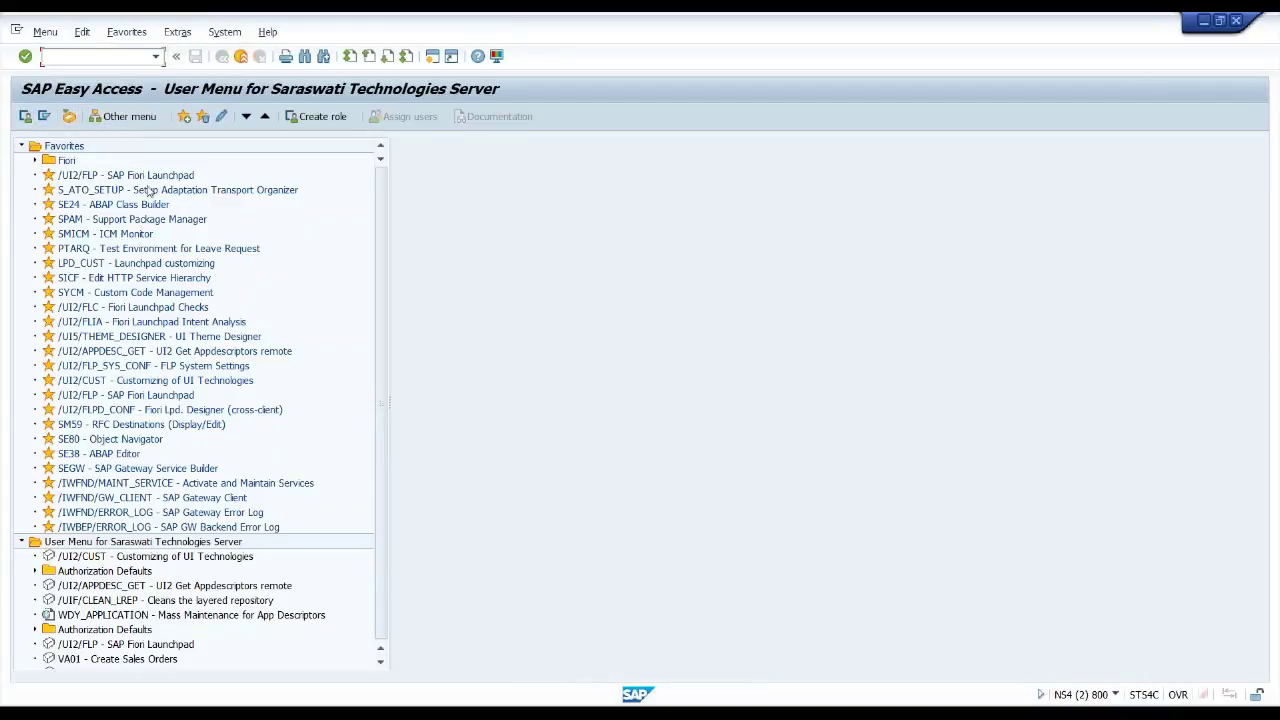
pyautogui.click(154, 485)
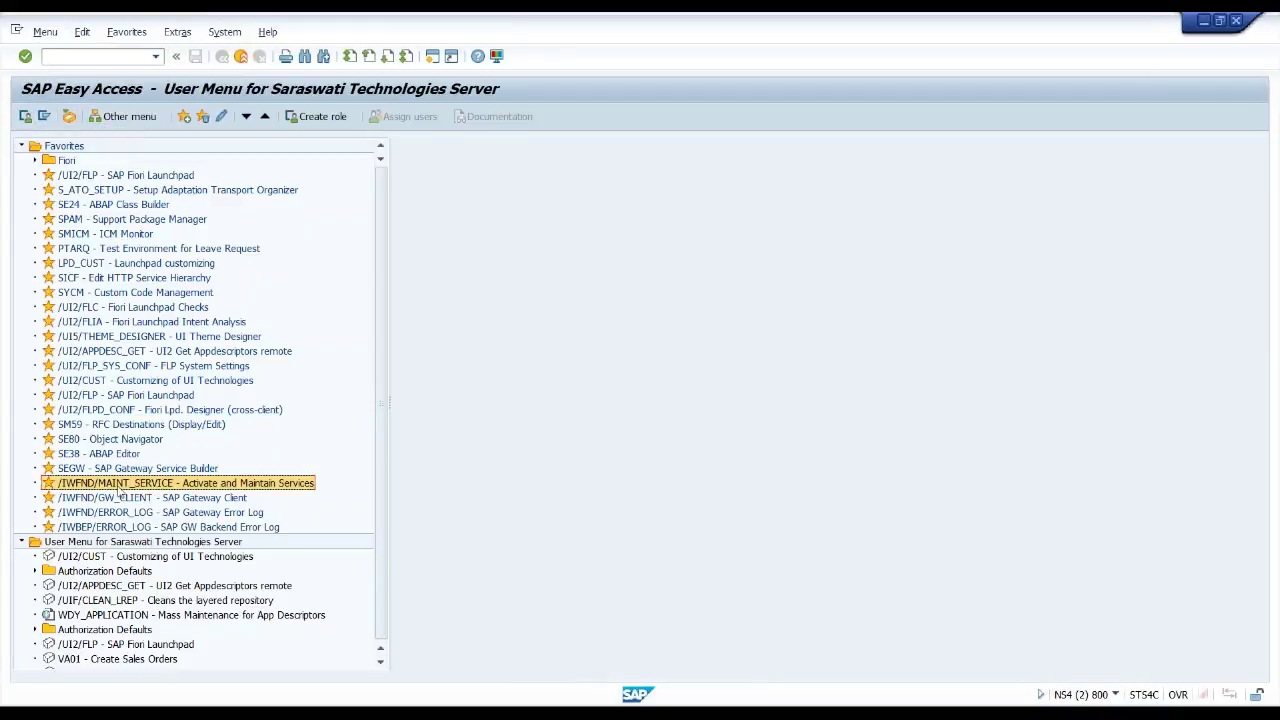
pyautogui.doubleClick(136, 487)
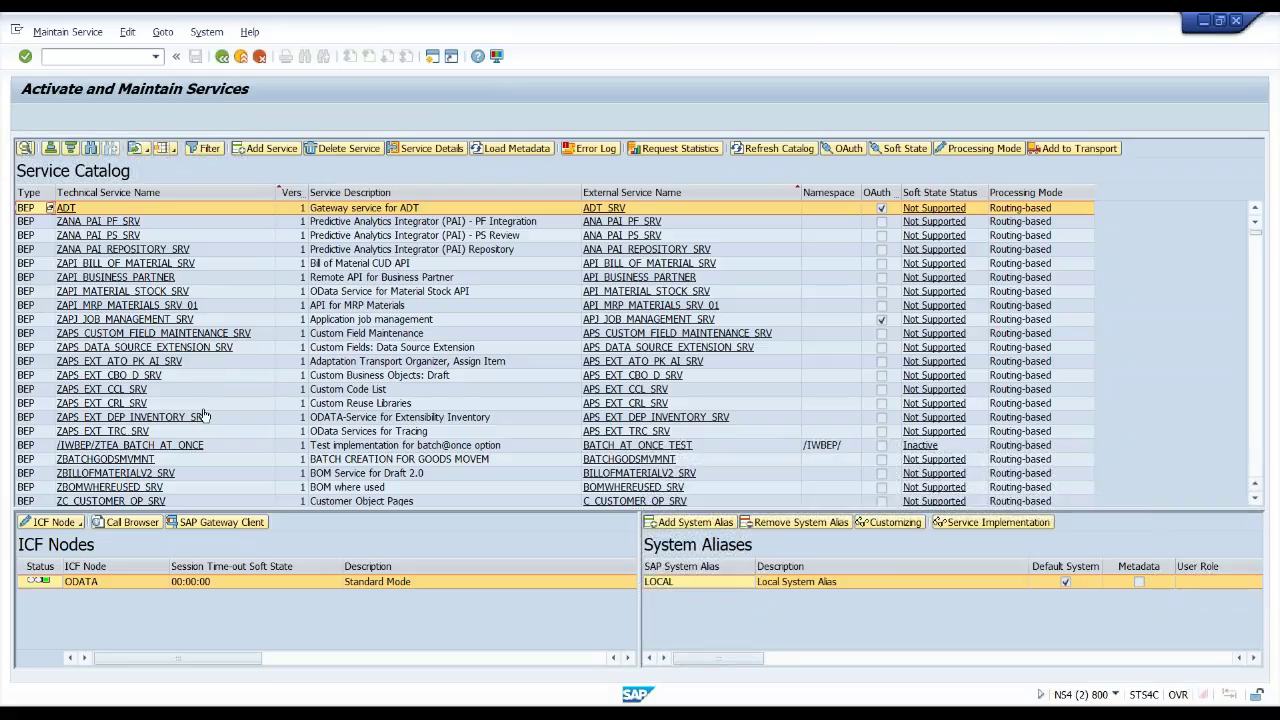
# - Filter the service catalog by external service name *INTEROP* and check the ICF node status of the service found
pyautogui.click(203, 149)
pyautogui.click(305, 287)
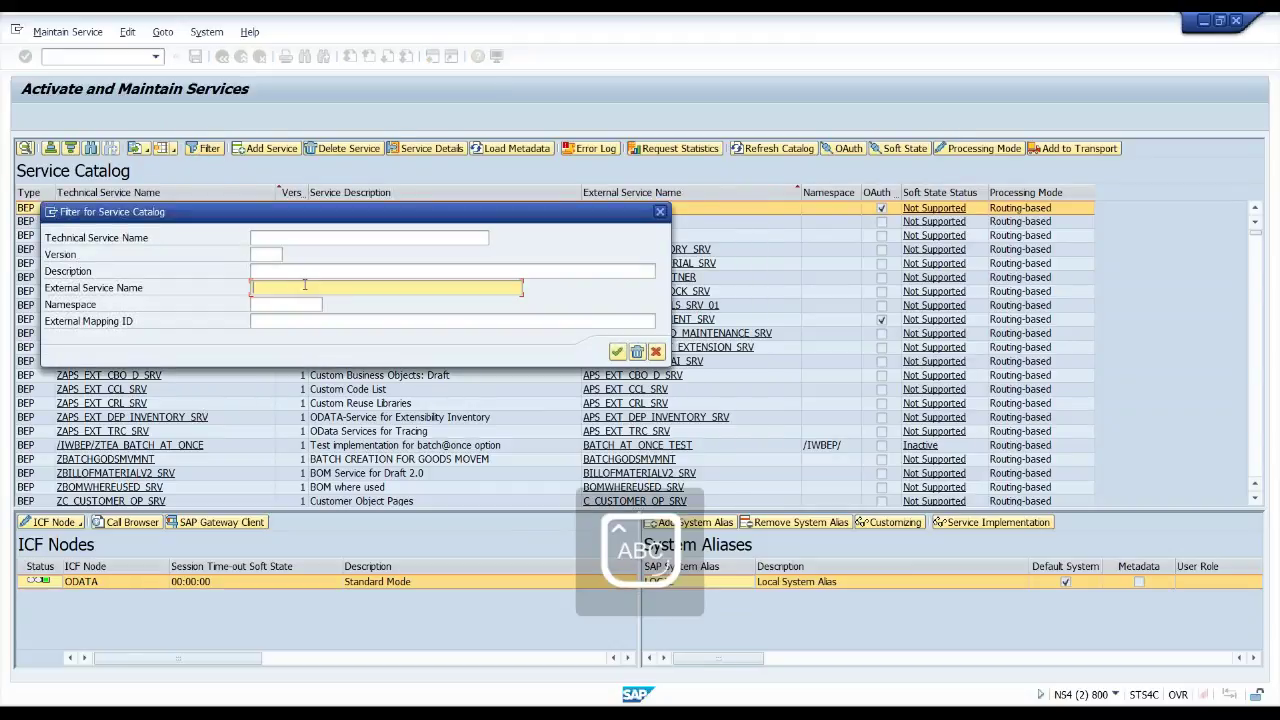
pyautogui.press('Down')
pyautogui.press('Down')
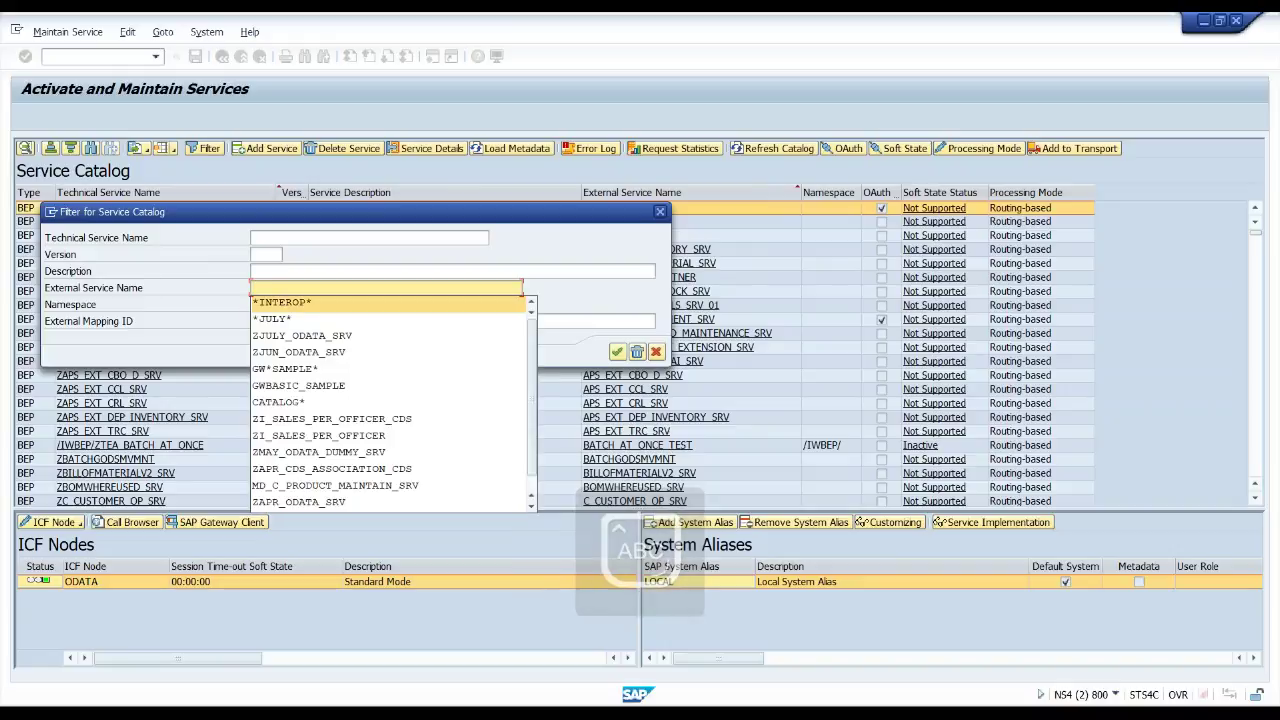
pyautogui.press('Return')
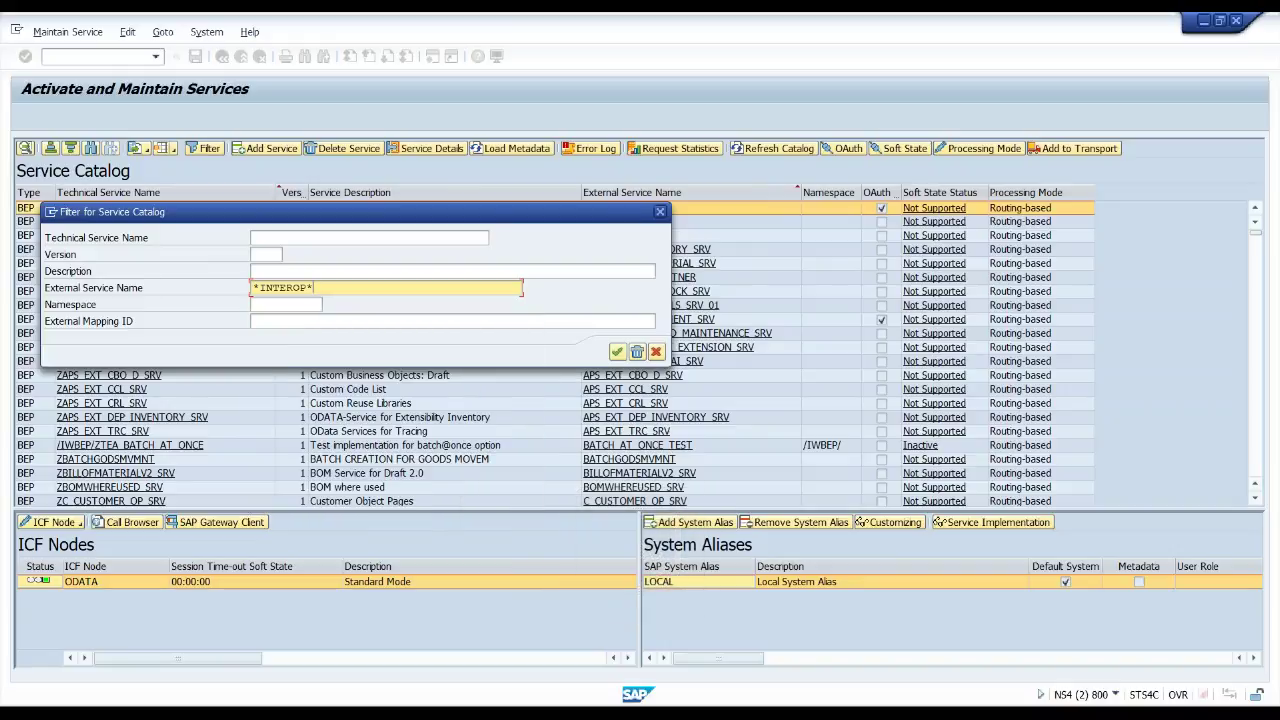
pyautogui.press('Return')
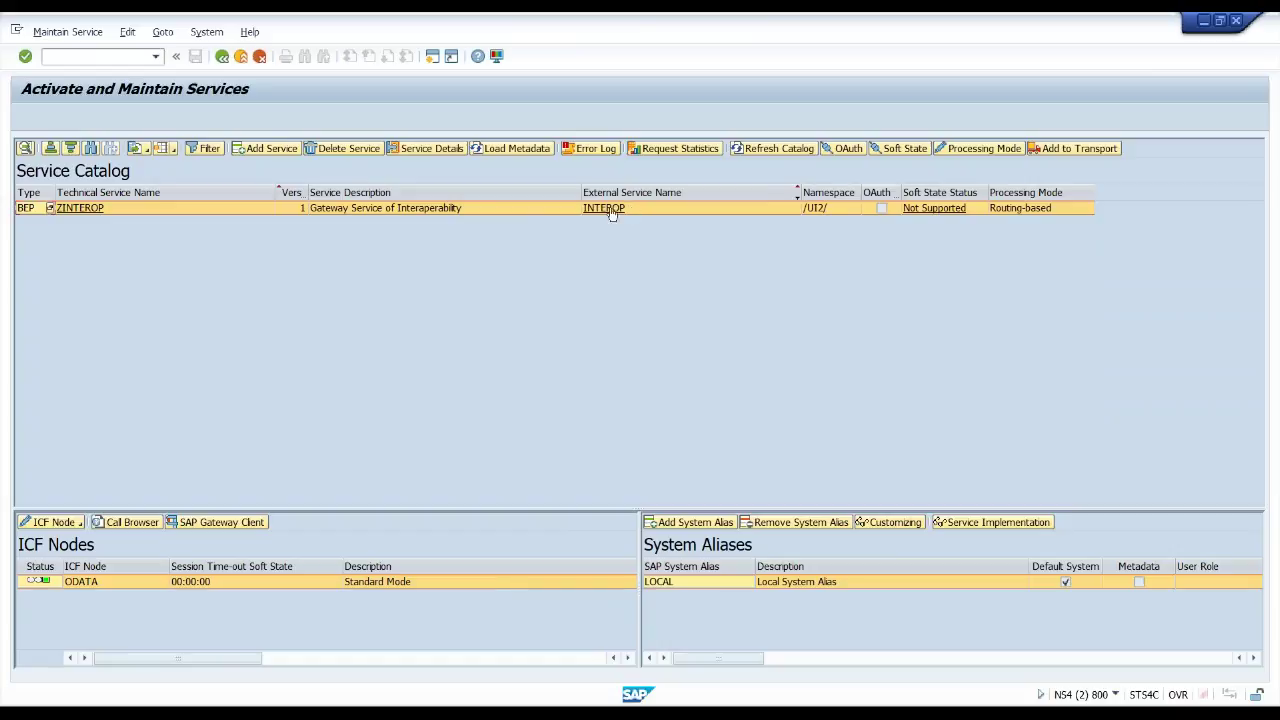
pyautogui.click(191, 209)
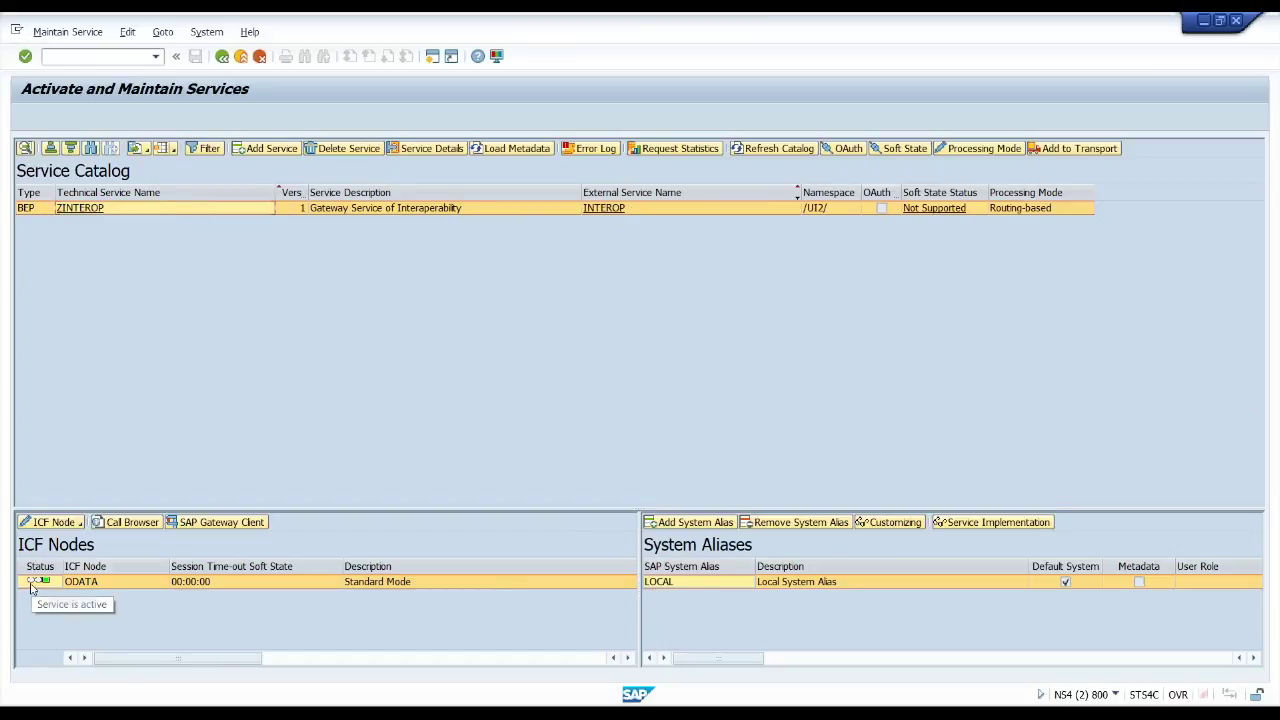
# - Circle the INTEROP service with the annotation pen, link it to its ODATA node, and clear the drawing
pyautogui.click(1069, 69)
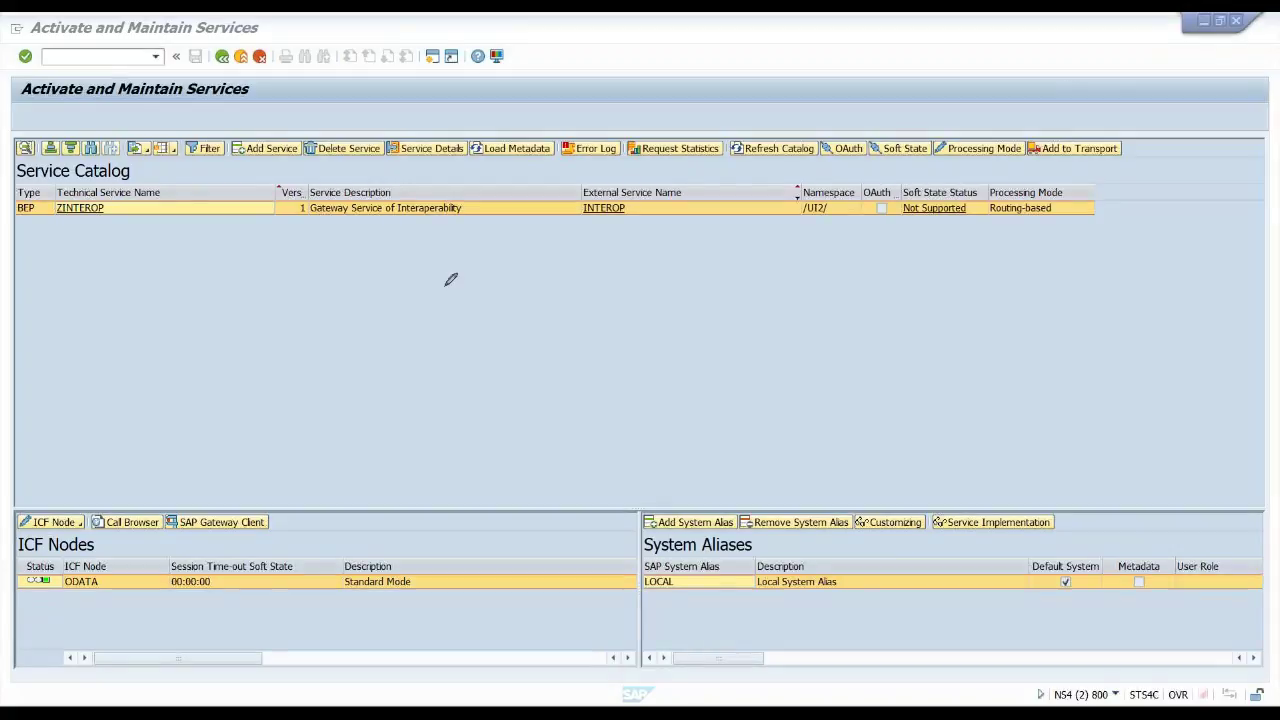
pyautogui.moveTo(615, 188)
pyautogui.mouseDown()
pyautogui.moveTo(554, 210)
pyautogui.moveTo(662, 180)
pyautogui.moveTo(575, 244)
pyautogui.moveTo(566, 234)
pyautogui.moveTo(157, 406)
pyautogui.moveTo(68, 562)
pyautogui.moveTo(86, 572)
pyautogui.mouseUp()
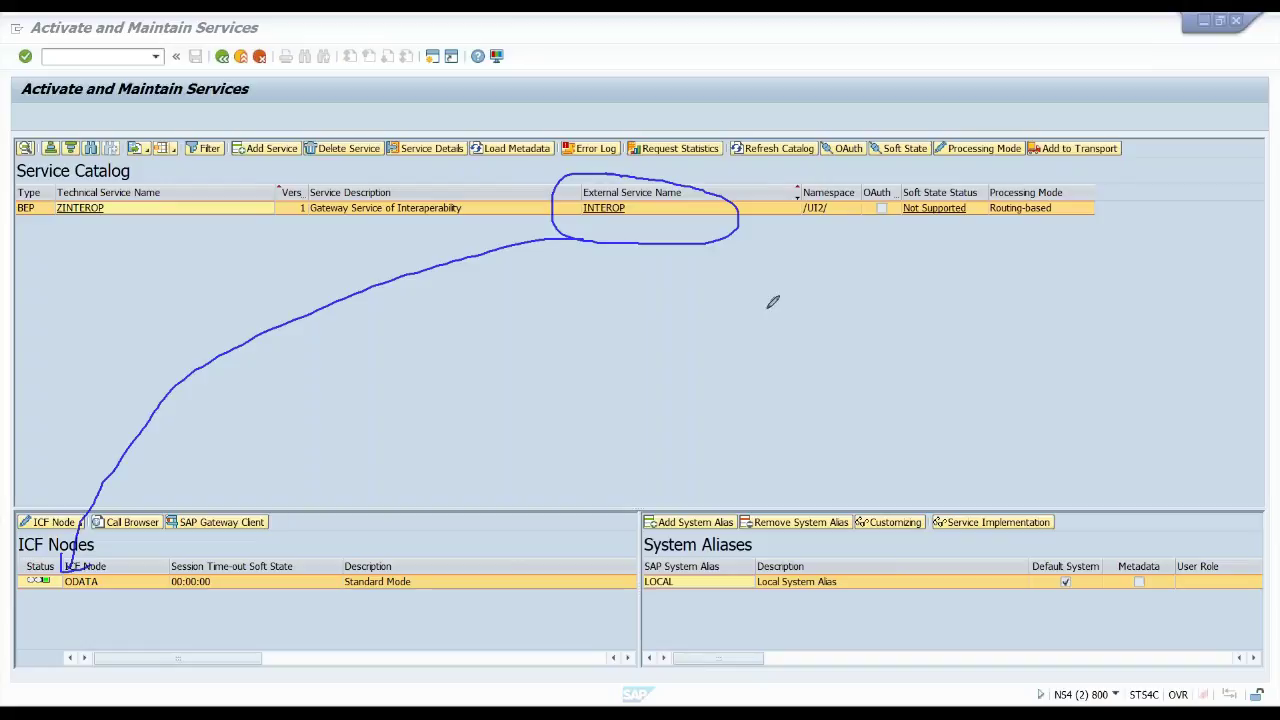
pyautogui.click(1180, 68)
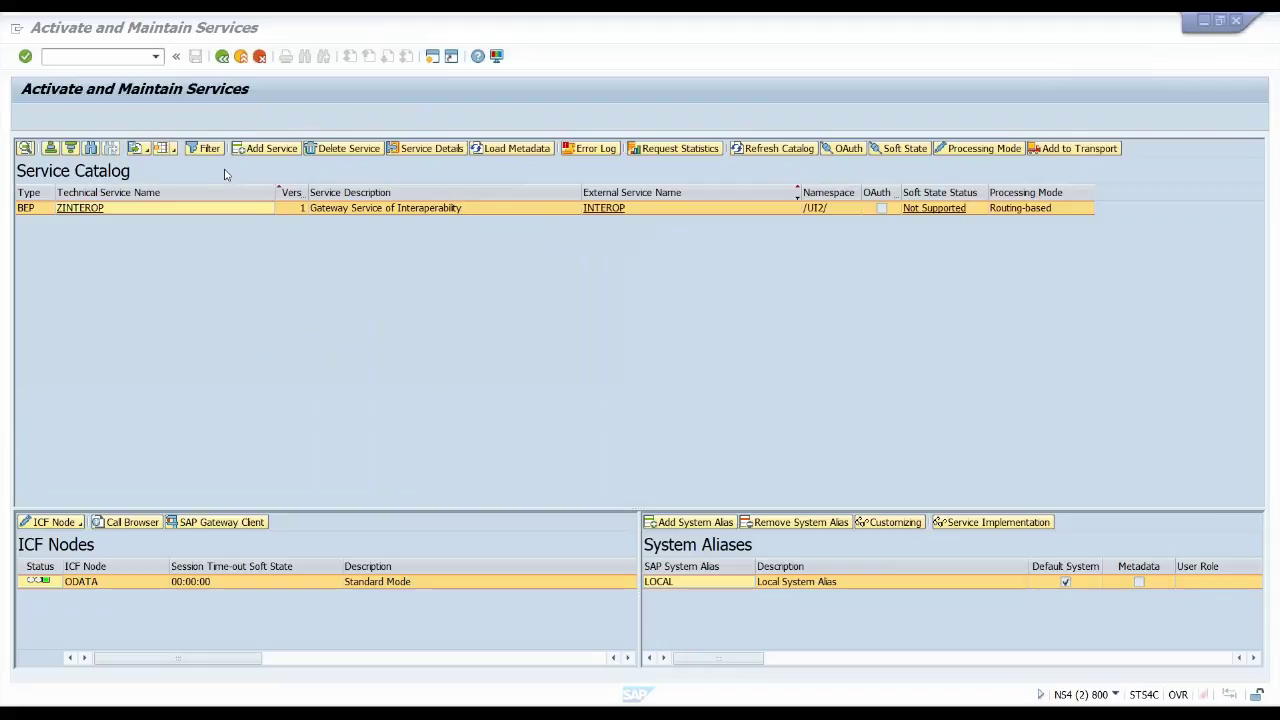
# - Filter the service catalog by external service name page_builder_pers instead of *INTEROP*
pyautogui.click(205, 148)
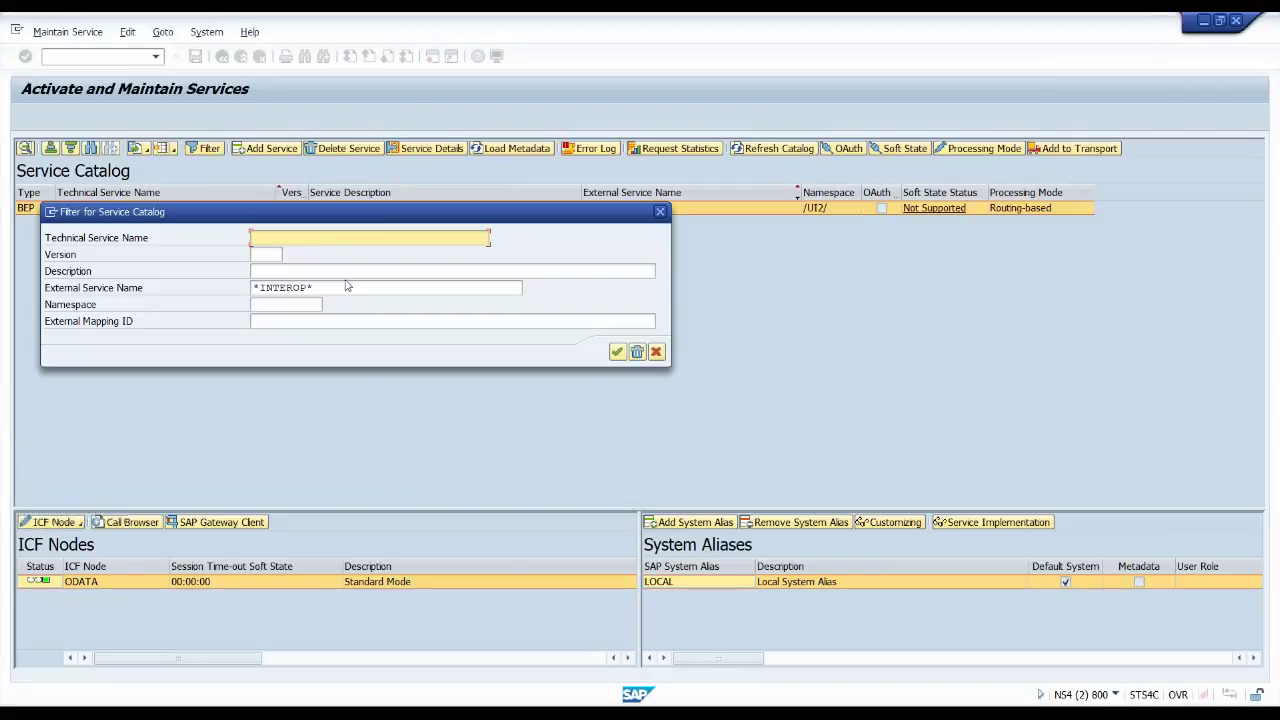
pyautogui.moveTo(327, 288); pyautogui.dragTo(203, 287)
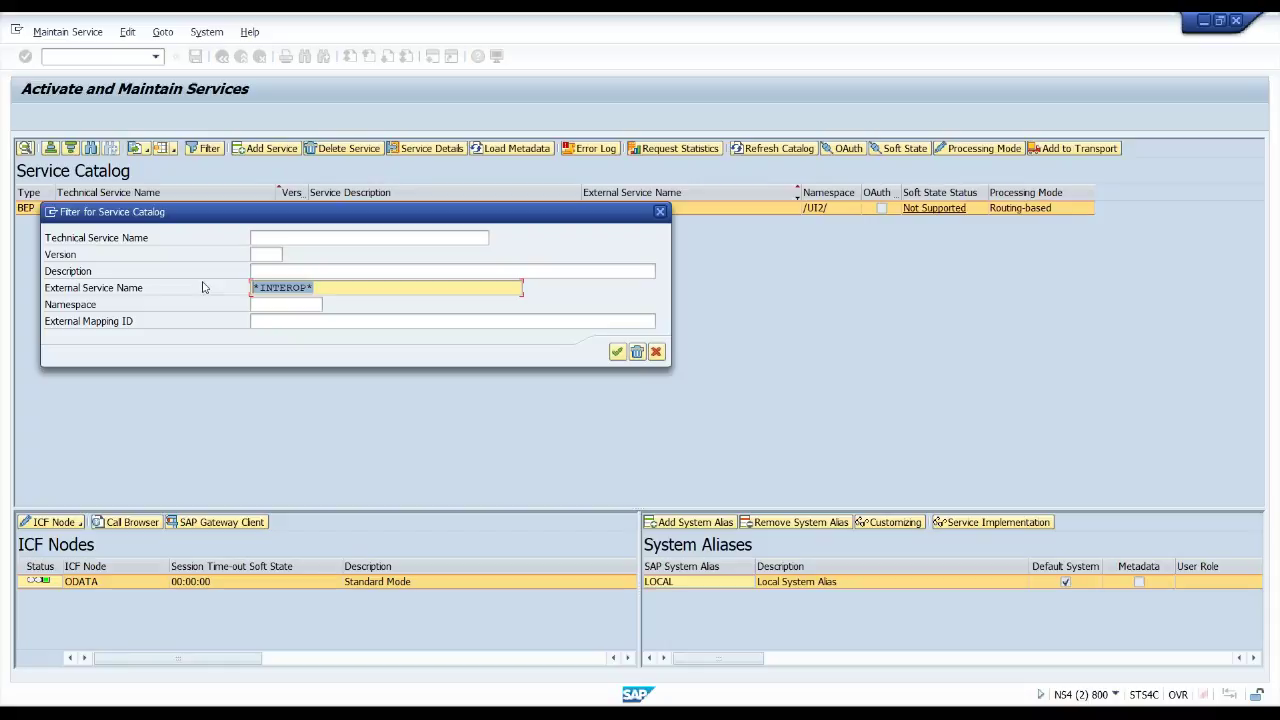
pyautogui.press('Delete')
pyautogui.write('page_builde')
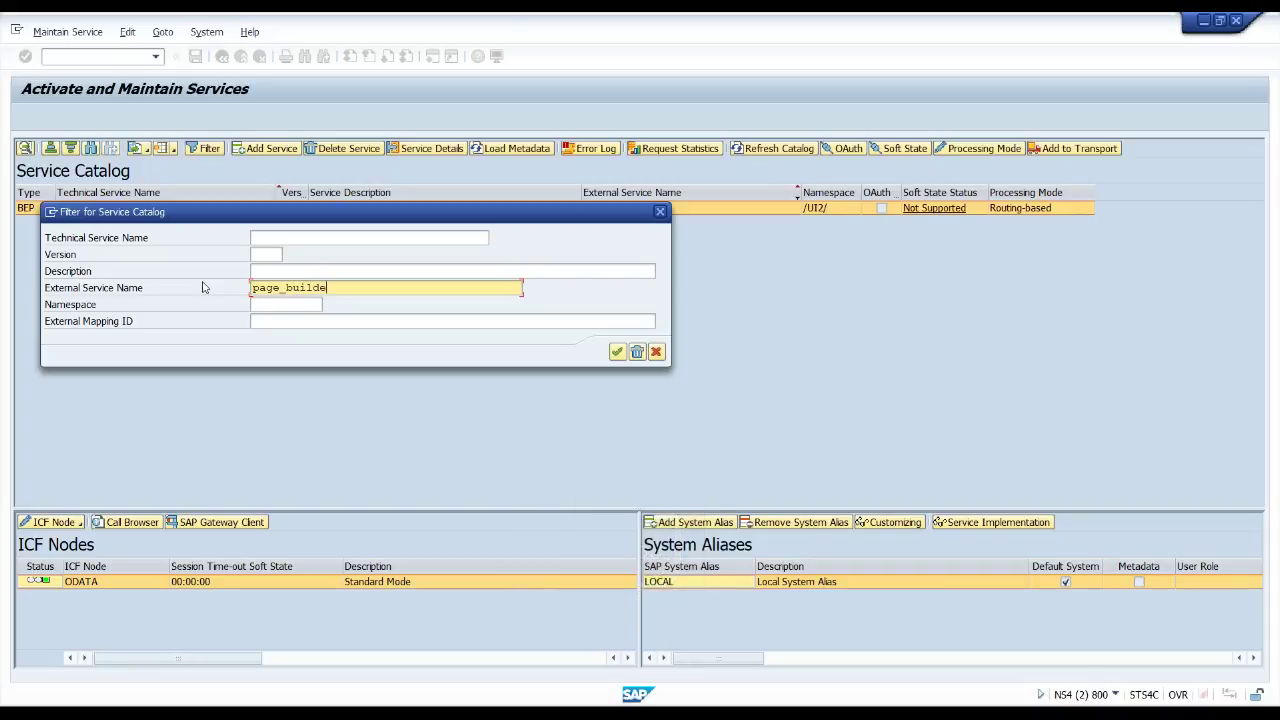
pyautogui.write('r_pers')
pyautogui.press('Return')
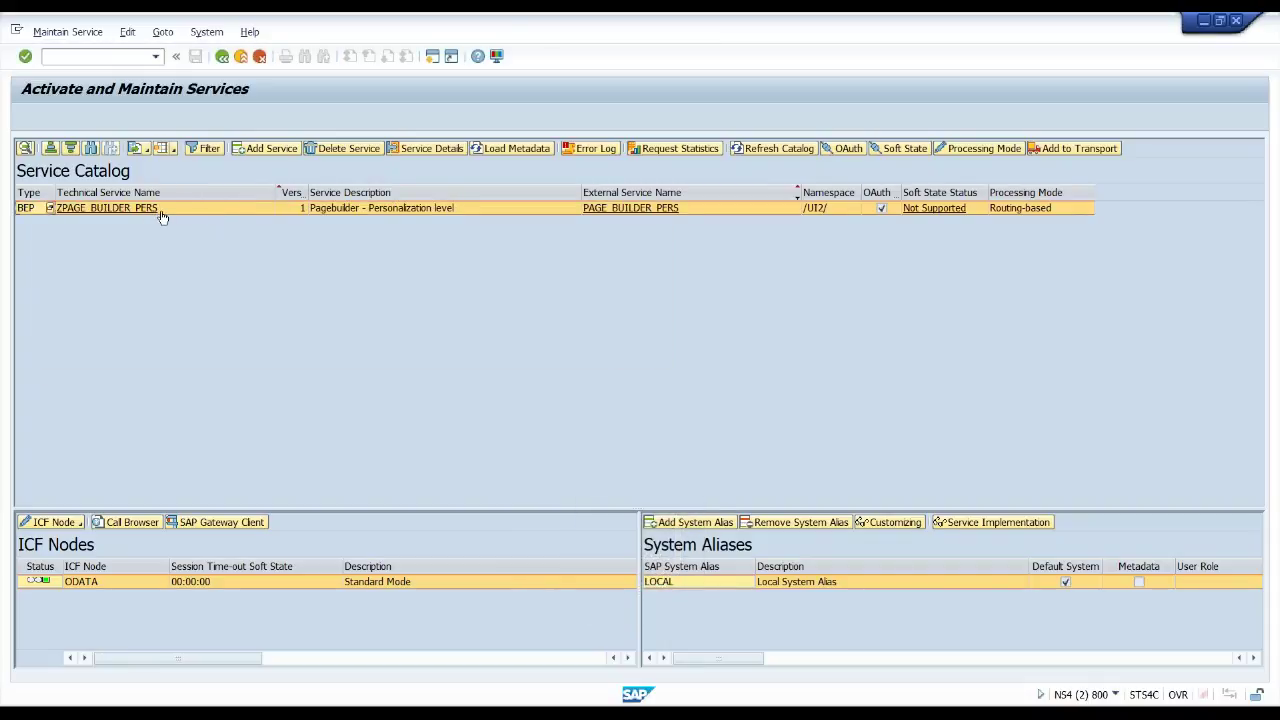
# - Mark the PAGE_BUILDER_PERS service, its namespace and its ICF node status with the annotation pen, and clear the drawing
pyautogui.click(1072, 70)
pyautogui.moveTo(826, 188)
pyautogui.mouseDown()
pyautogui.moveTo(819, 213)
pyautogui.moveTo(830, 186)
pyautogui.mouseUp()
pyautogui.moveTo(672, 180)
pyautogui.mouseDown()
pyautogui.moveTo(655, 220)
pyautogui.moveTo(686, 176)
pyautogui.mouseUp()
pyautogui.moveTo(612, 226)
pyautogui.mouseDown()
pyautogui.moveTo(500, 233)
pyautogui.moveTo(45, 502)
pyautogui.moveTo(24, 545)
pyautogui.moveTo(60, 552)
pyautogui.moveTo(18, 560)
pyautogui.moveTo(76, 560)
pyautogui.moveTo(50, 546)
pyautogui.mouseUp()
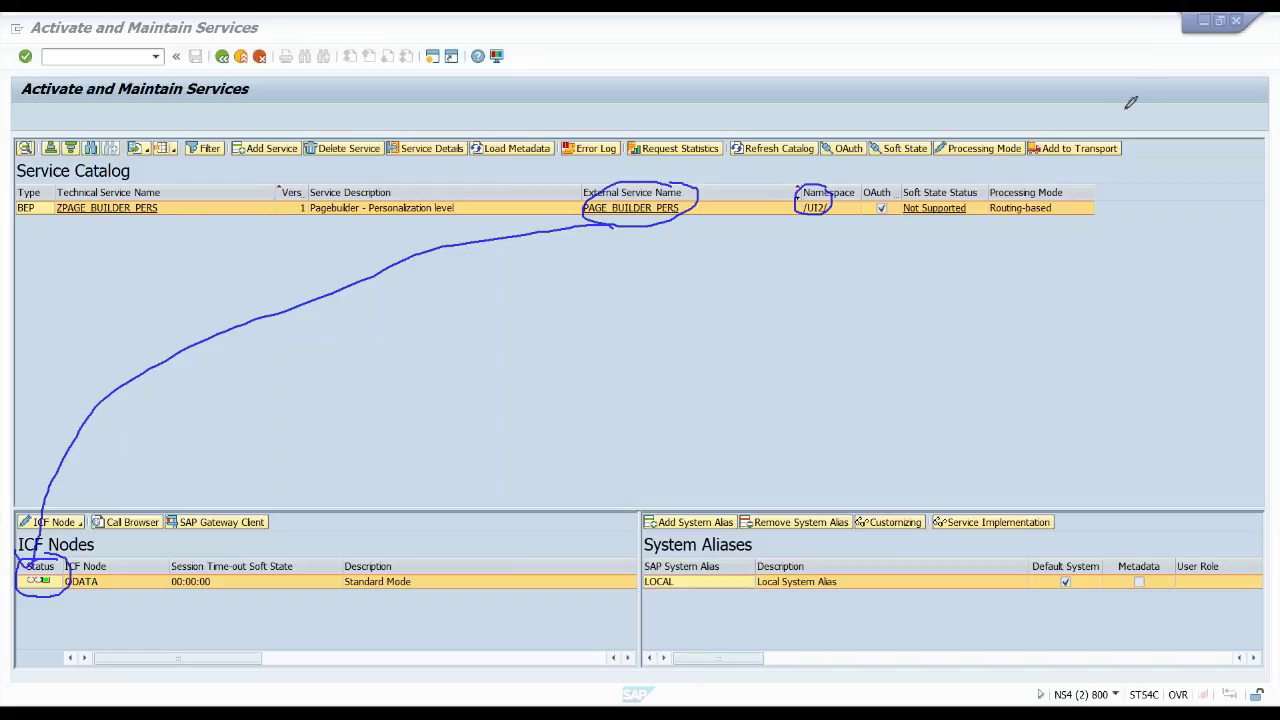
pyautogui.press('Escape')
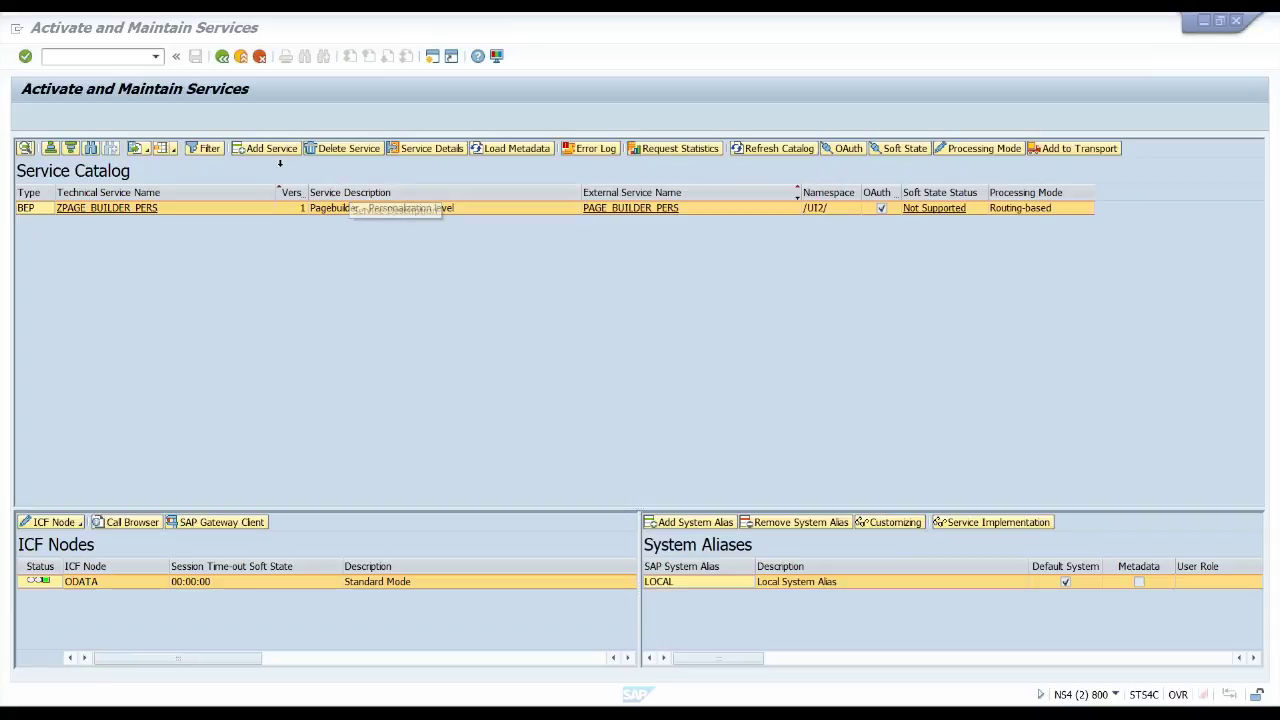
# - Open Add Selected Services and search the backend services with system alias LOCAL and external service name PAGE_BUILDER_PERS
pyautogui.click(273, 153)
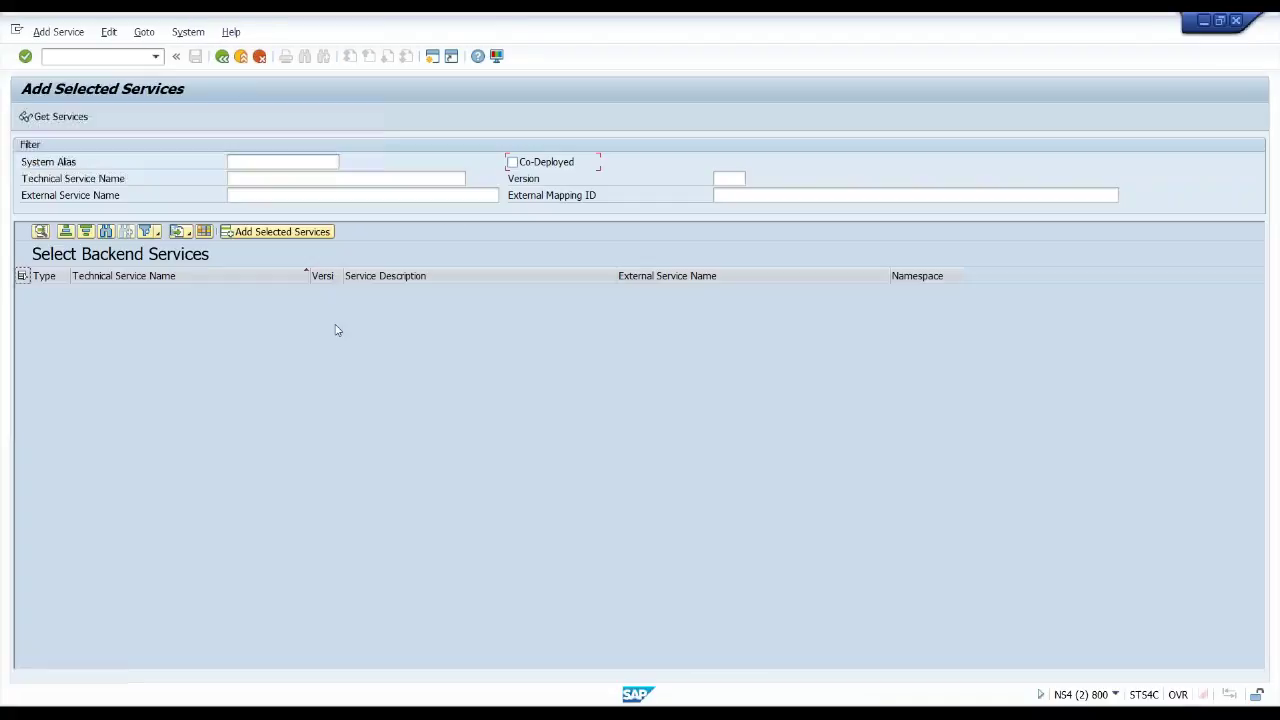
pyautogui.click(265, 161)
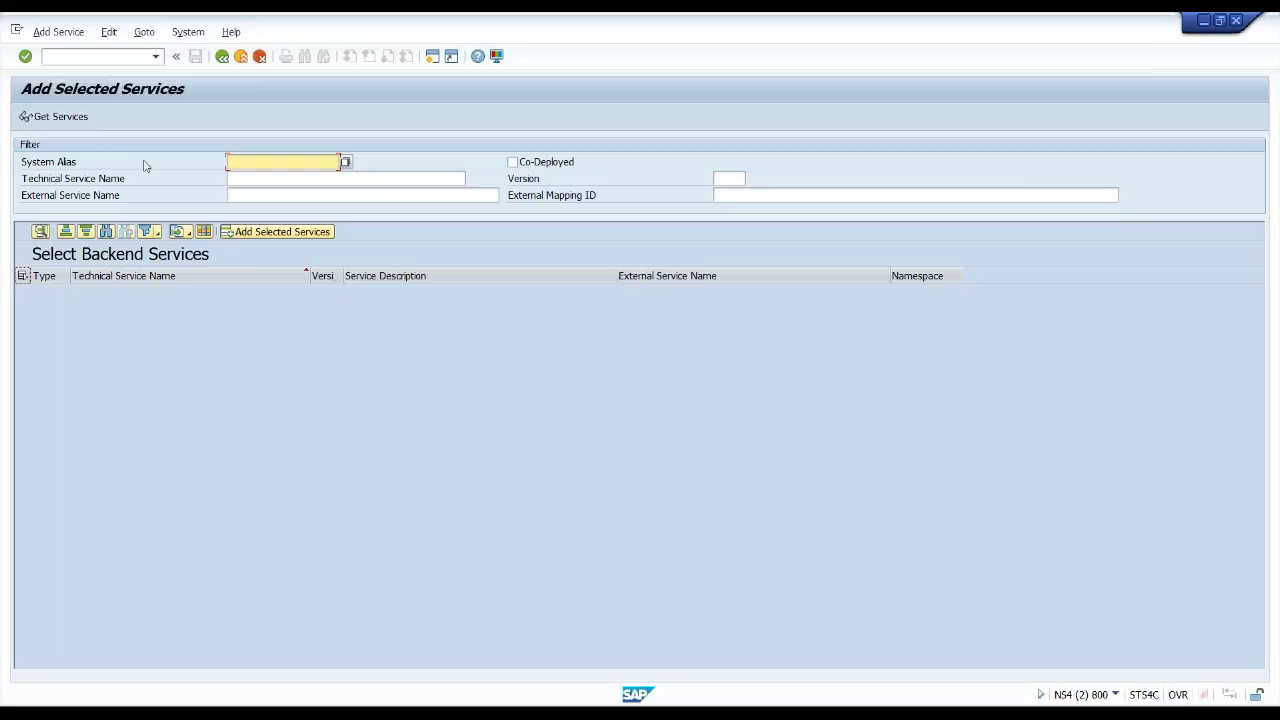
pyautogui.write('LOCAL')
pyautogui.press('Tab')
pyautogui.press('Tab')
pyautogui.press('Tab')
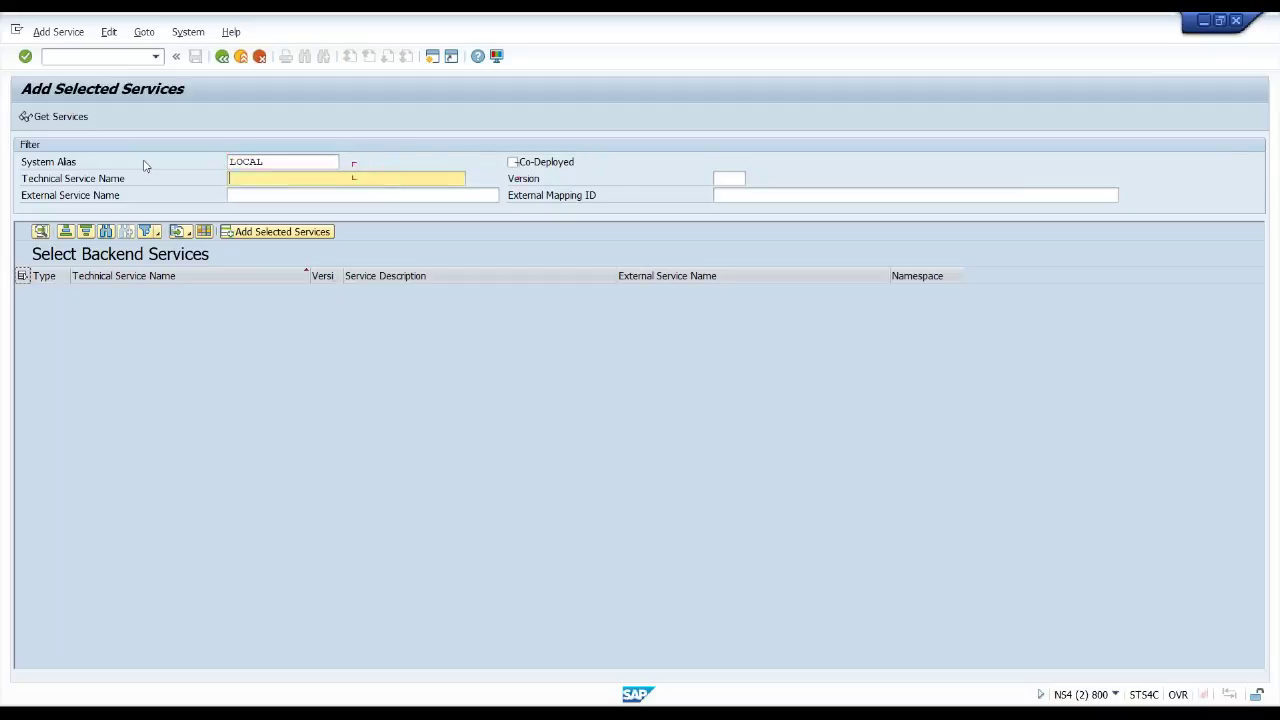
pyautogui.press('capslock')
pyautogui.write('P')
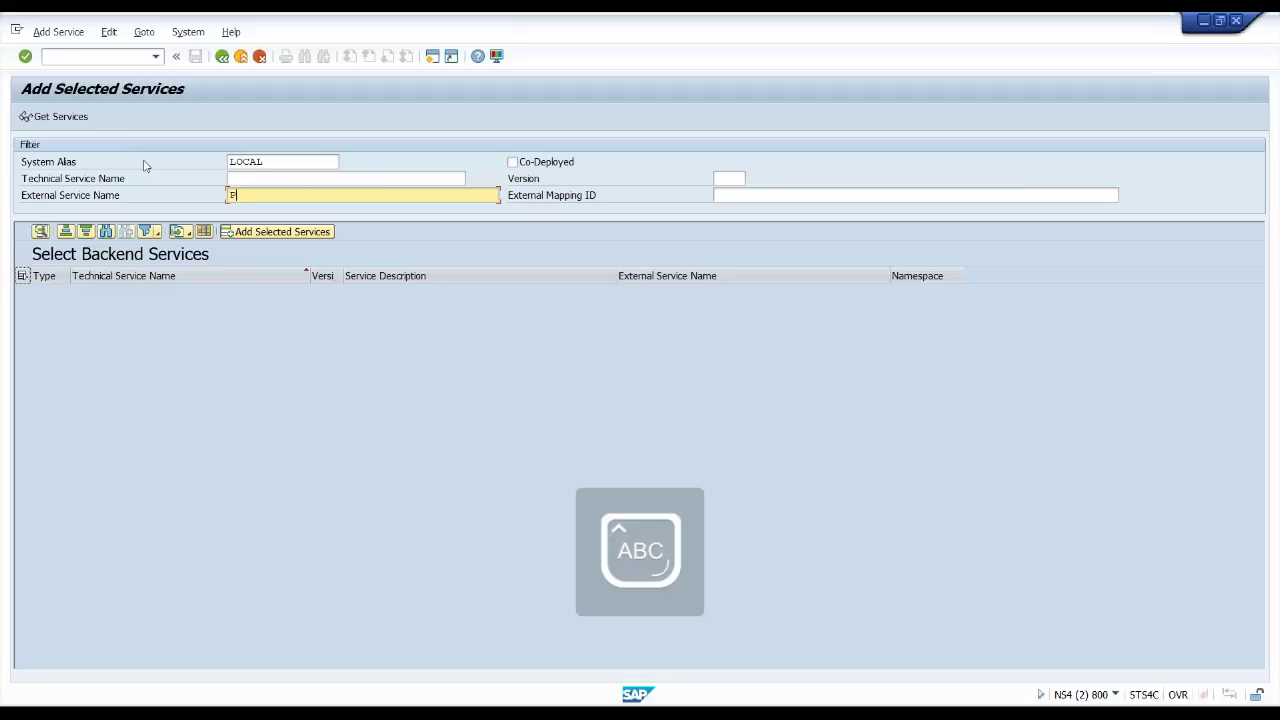
pyautogui.write('AGE_BUILDER')
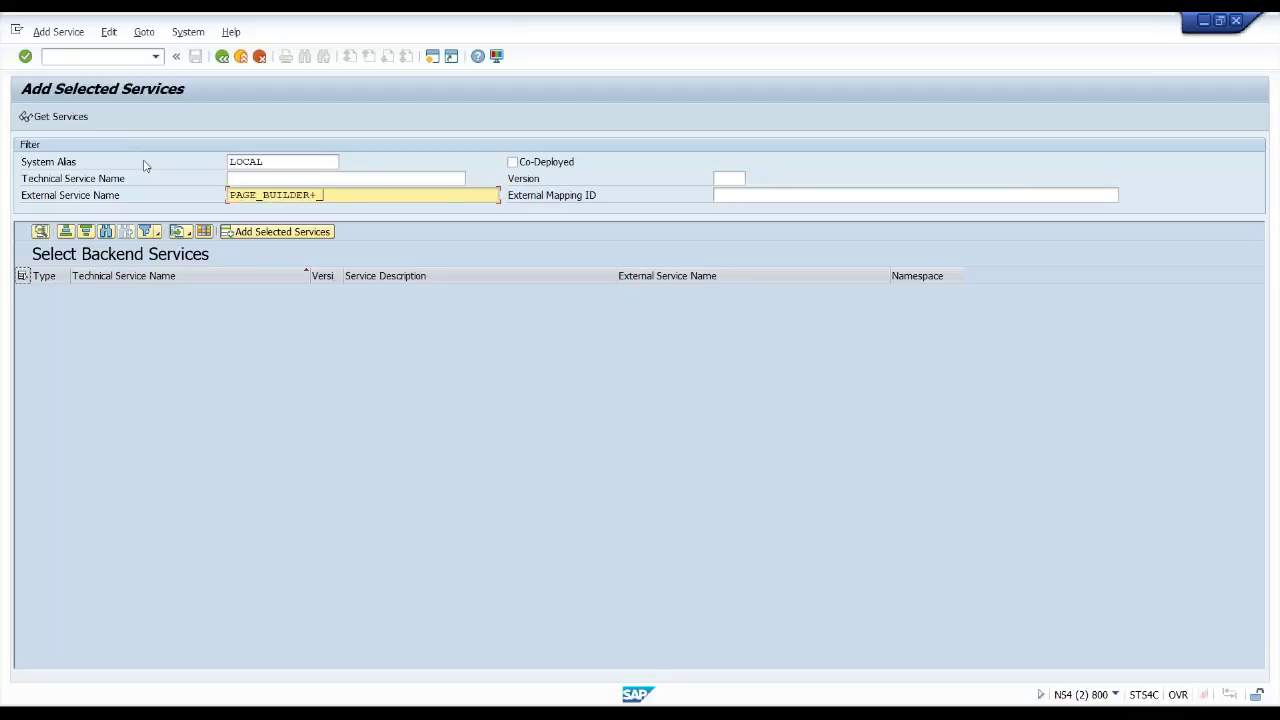
pyautogui.write('_PERS')
pyautogui.press('Return')
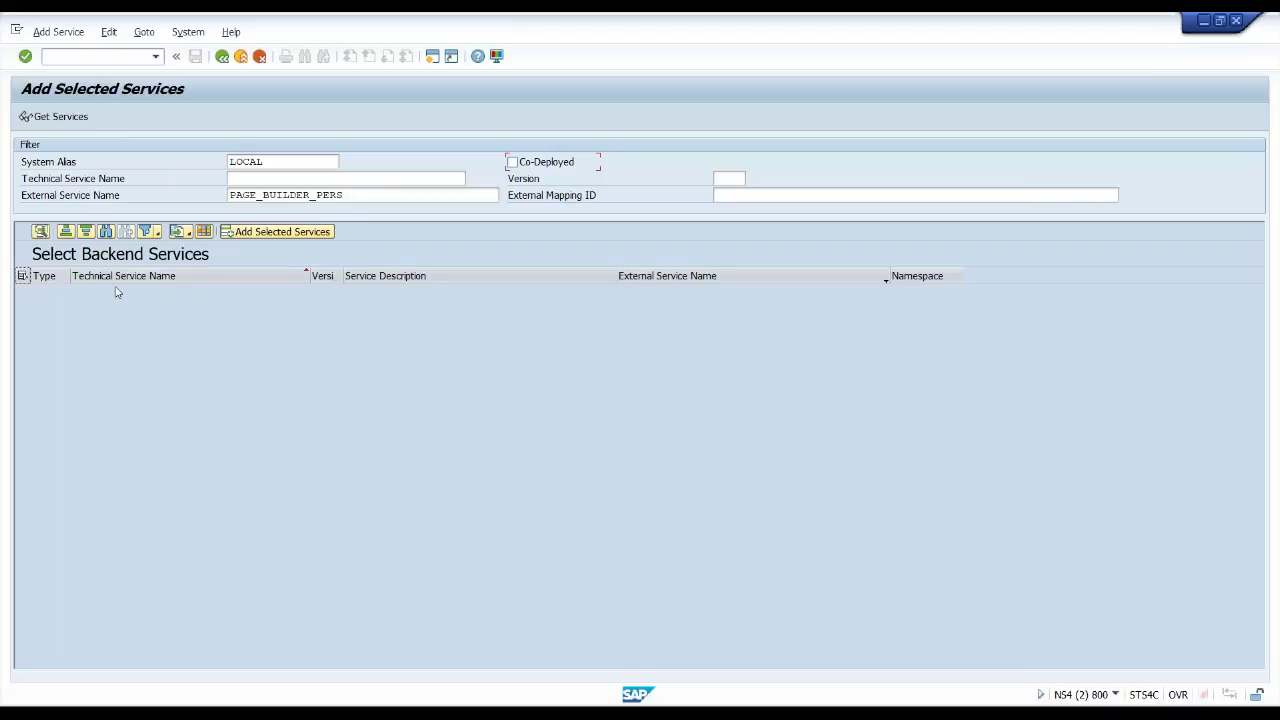
# - Repeat the backend service search for external service name PAGE_BUILDER_PERS and leave Add Selected Services
pyautogui.moveTo(360, 196); pyautogui.dragTo(195, 199)
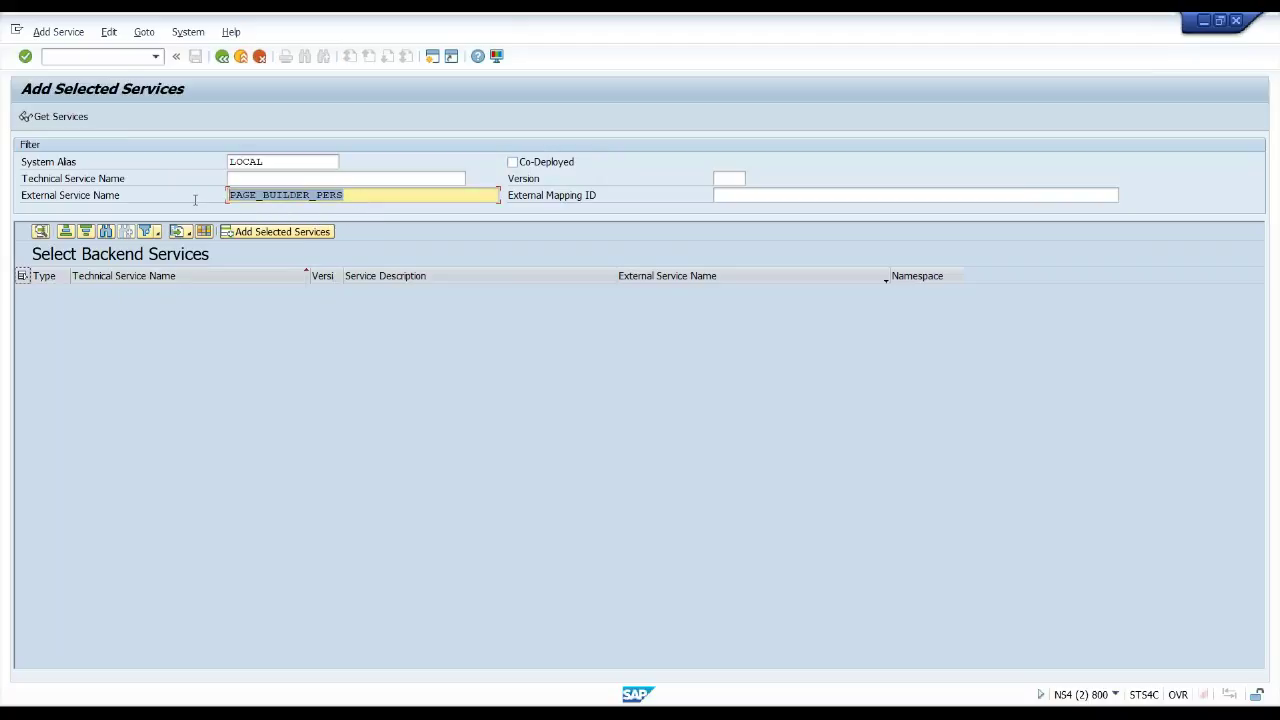
pyautogui.click(44, 120)
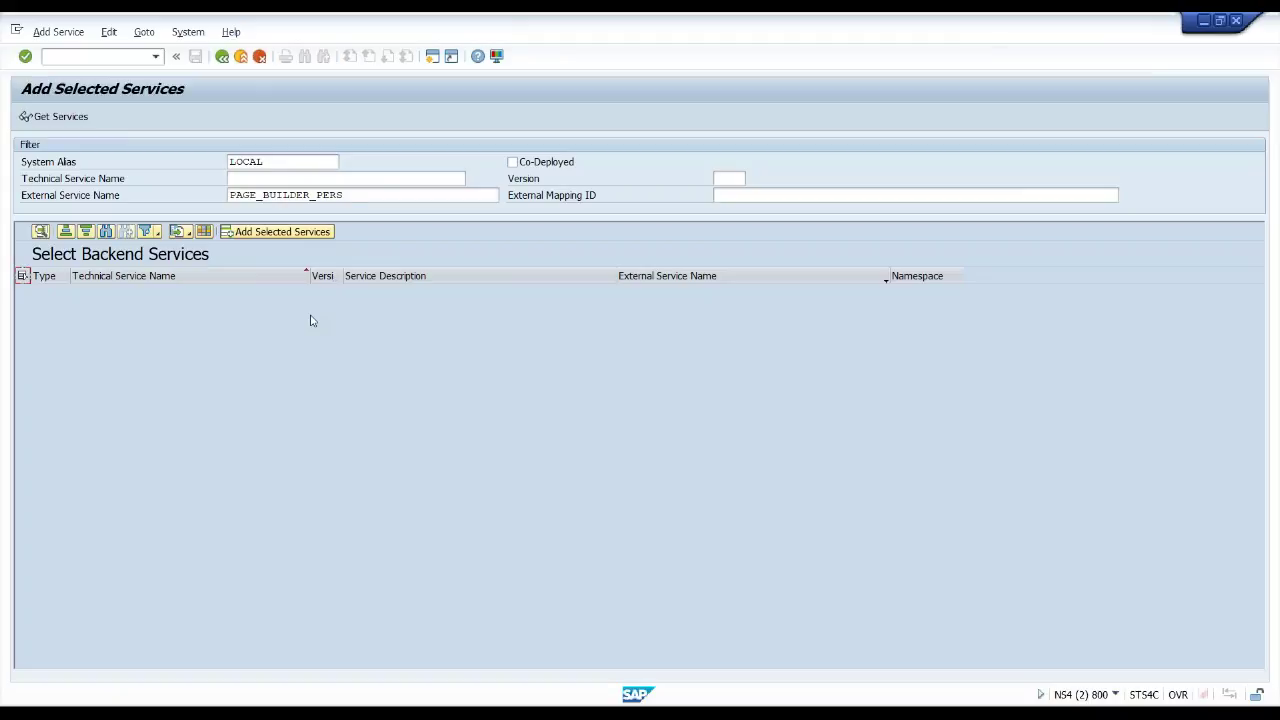
pyautogui.press('F3')
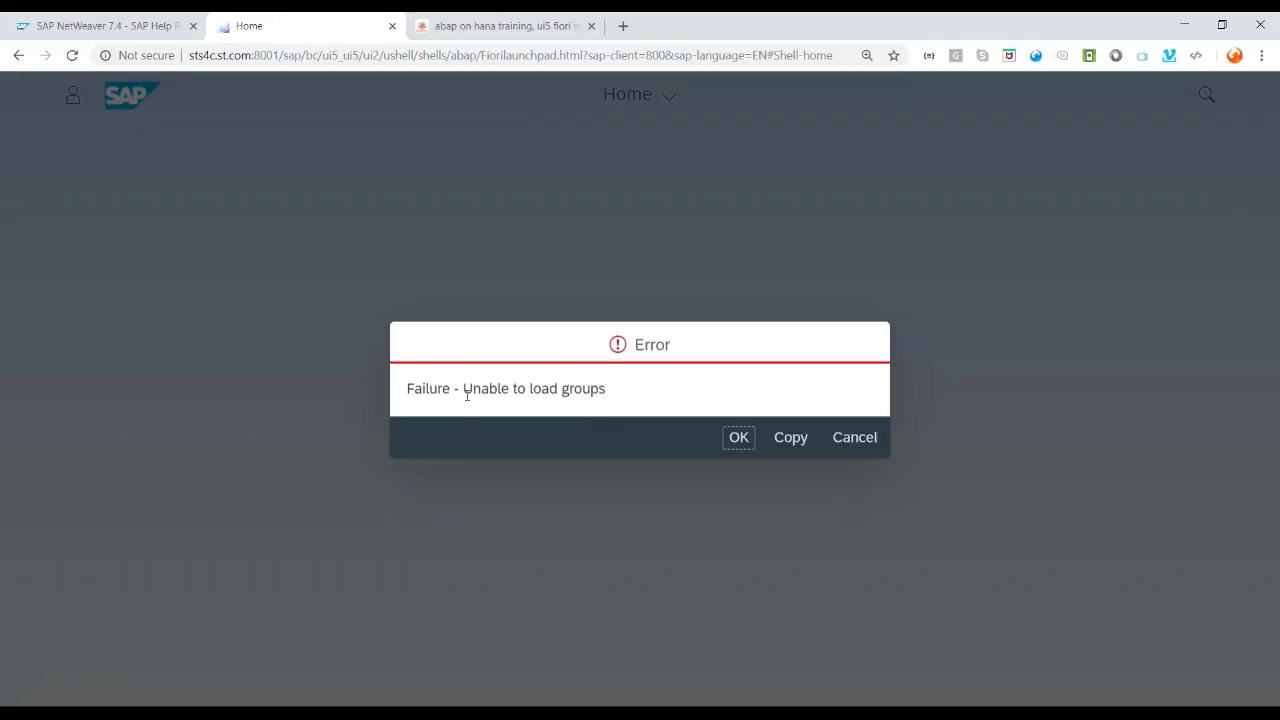
# - Examine the launchpad's "Unable to load groups" error in the browser console, highlighting the service name ZINTEROP_0001 in the 403 entry
pyautogui.moveTo(465, 393); pyautogui.dragTo(590, 428)
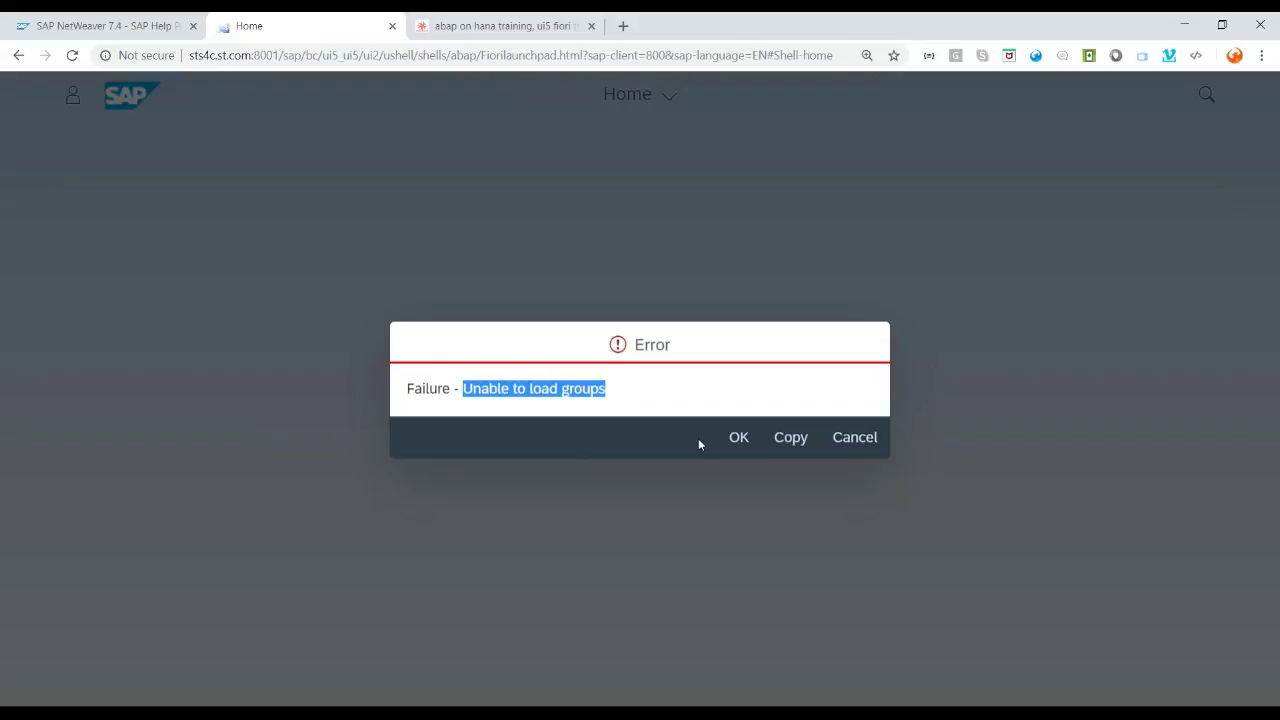
pyautogui.hotkey('ctrl', 'shift', 'j')
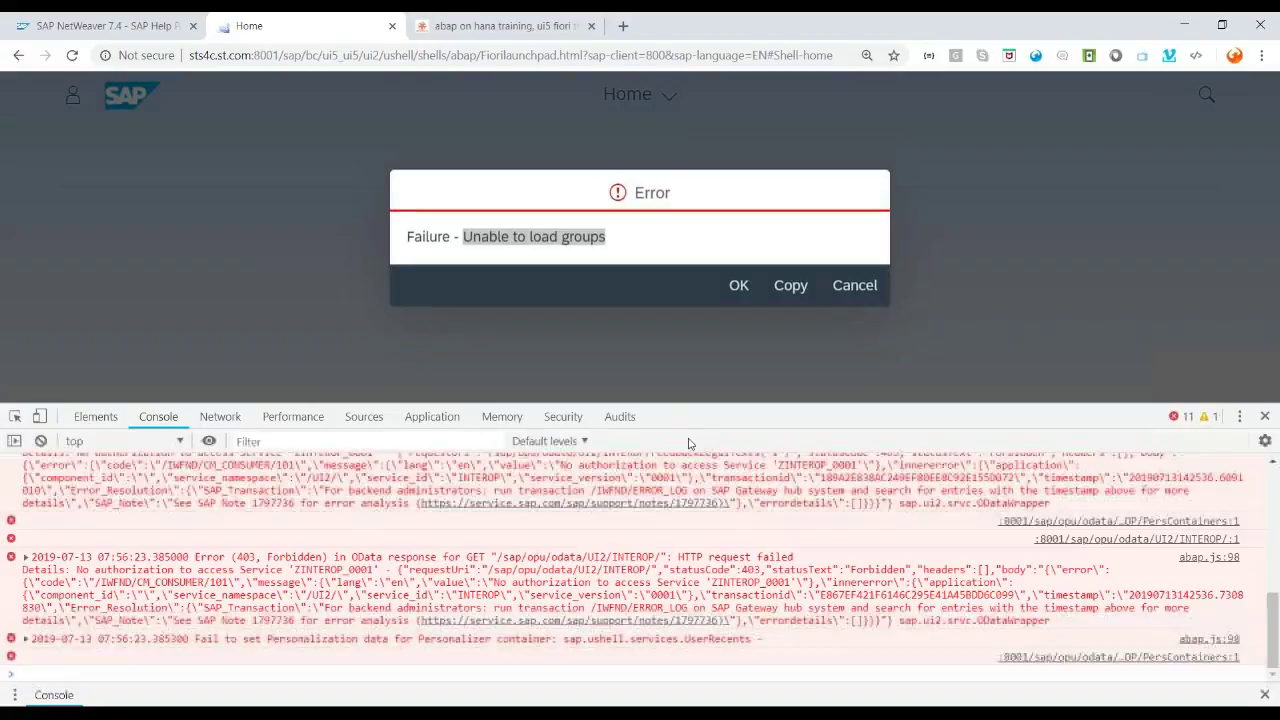
pyautogui.scroll(2, 312, 553)
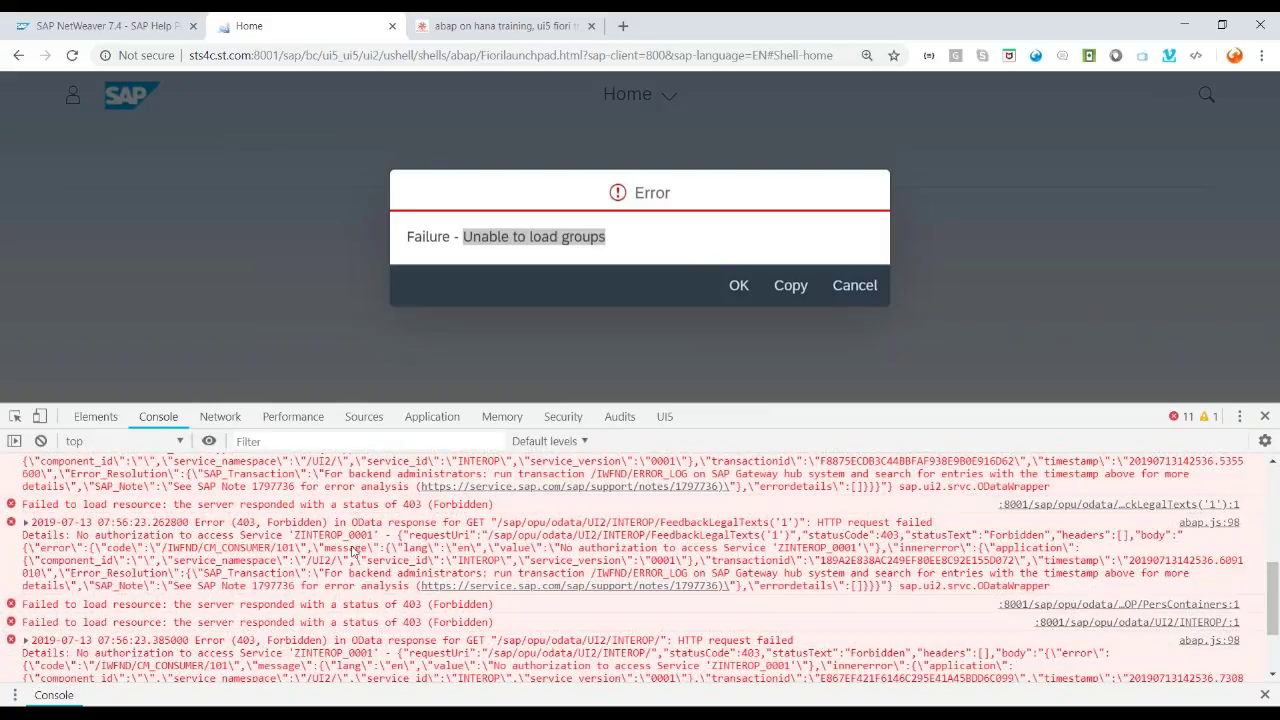
pyautogui.moveTo(295, 536); pyautogui.dragTo(373, 541)
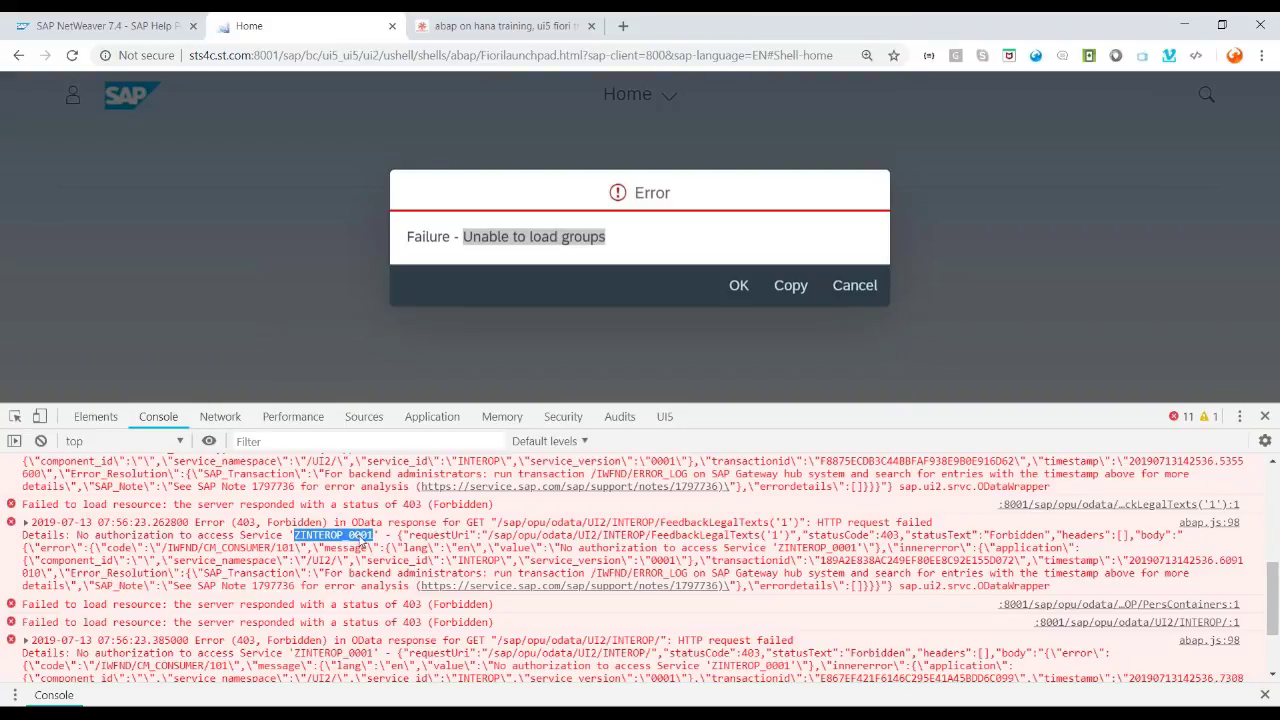
pyautogui.scroll(3, 300, 510)
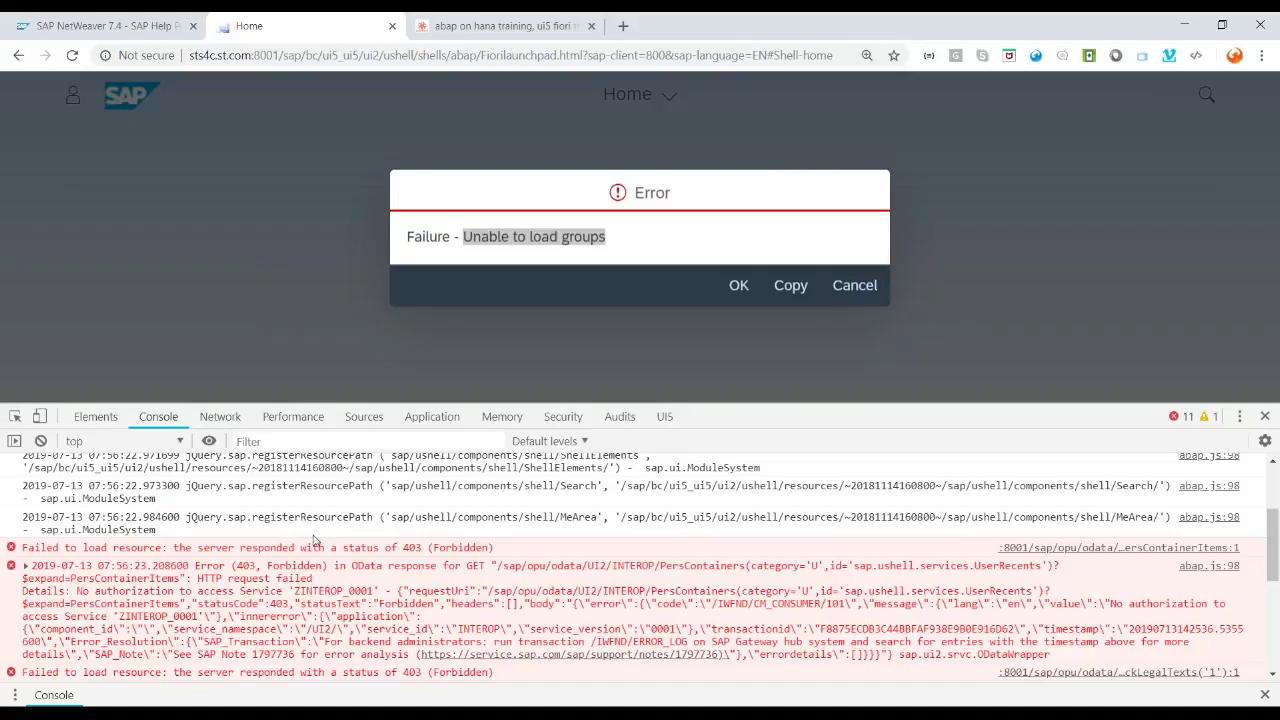
pyautogui.scroll(-3, 470, 558)
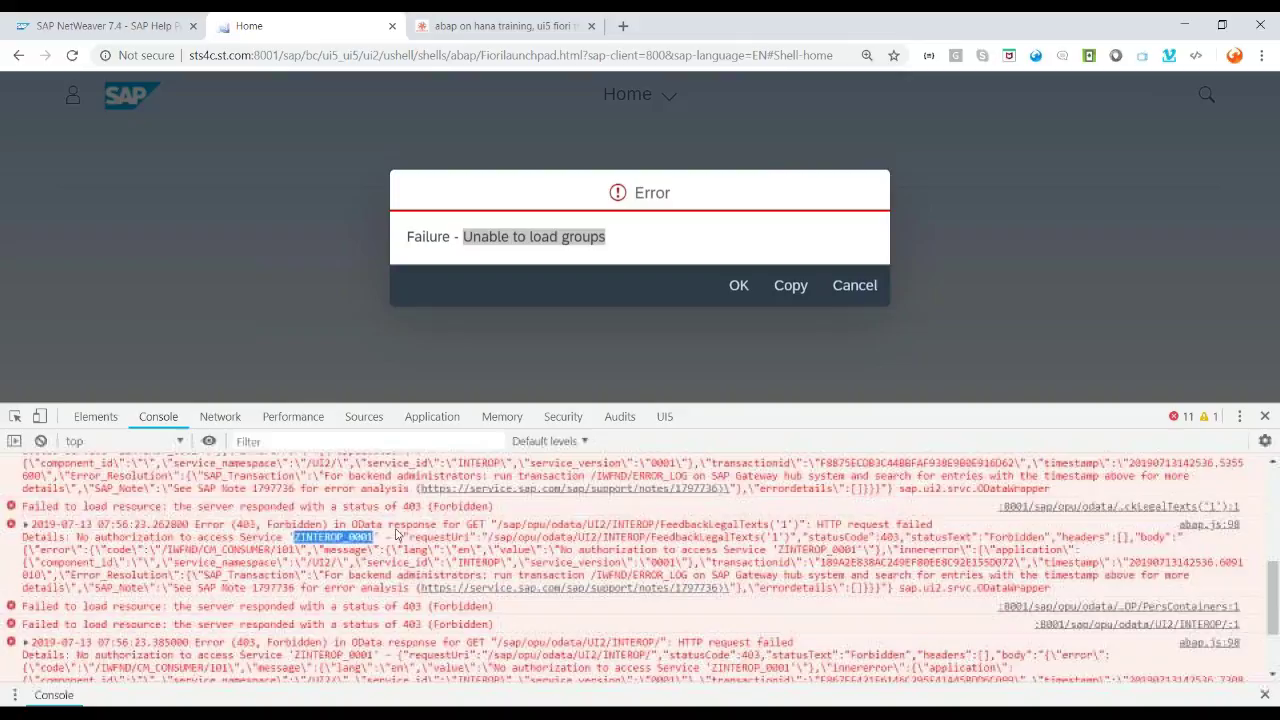
# - Highlight the full FeedbackLegalTexts error entry, and the INTEROP service ID and request path in the PersContainers error
pyautogui.moveTo(30, 524); pyautogui.dragTo(1052, 591)
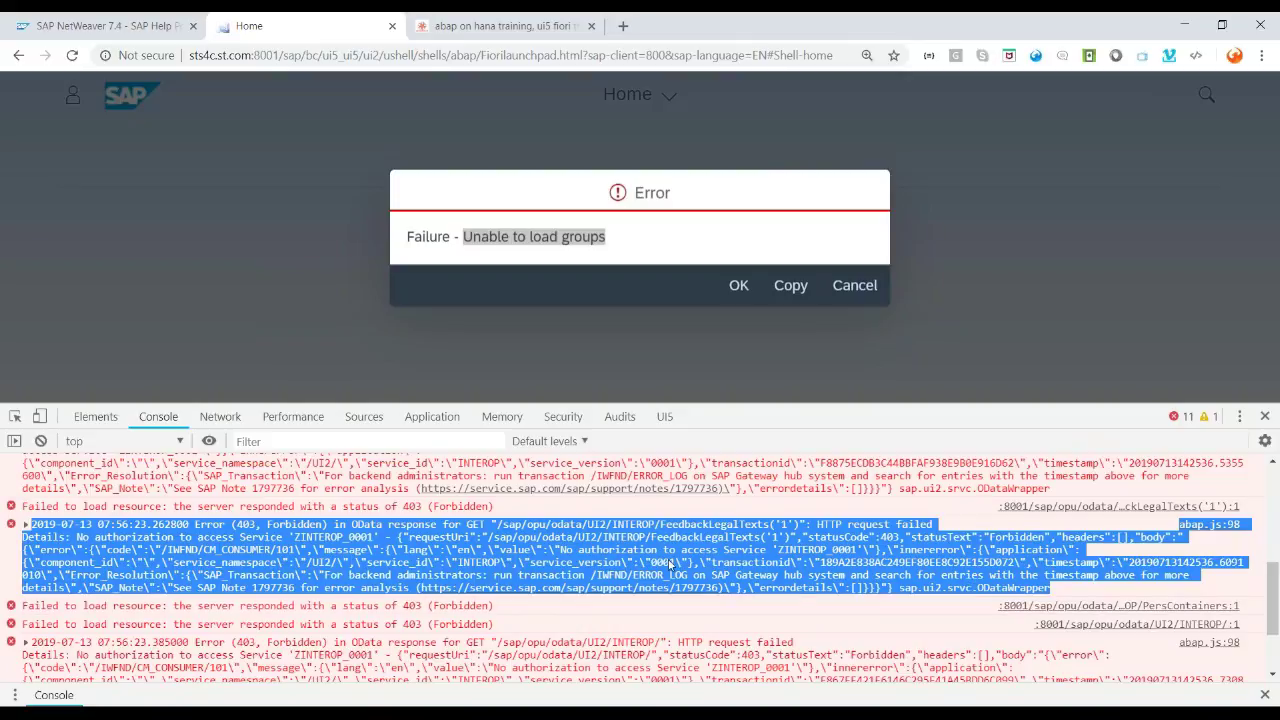
pyautogui.click(694, 529)
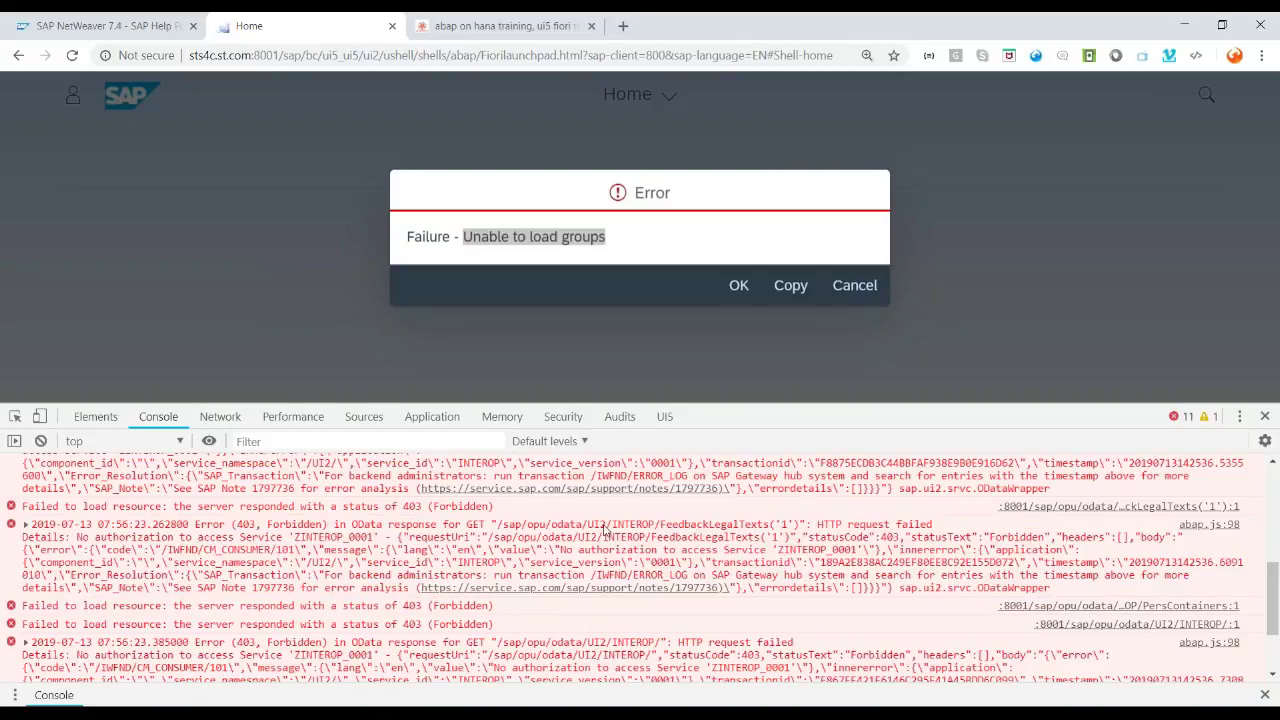
pyautogui.scroll(2, 410, 600)
pyautogui.moveTo(458, 549); pyautogui.dragTo(507, 556)
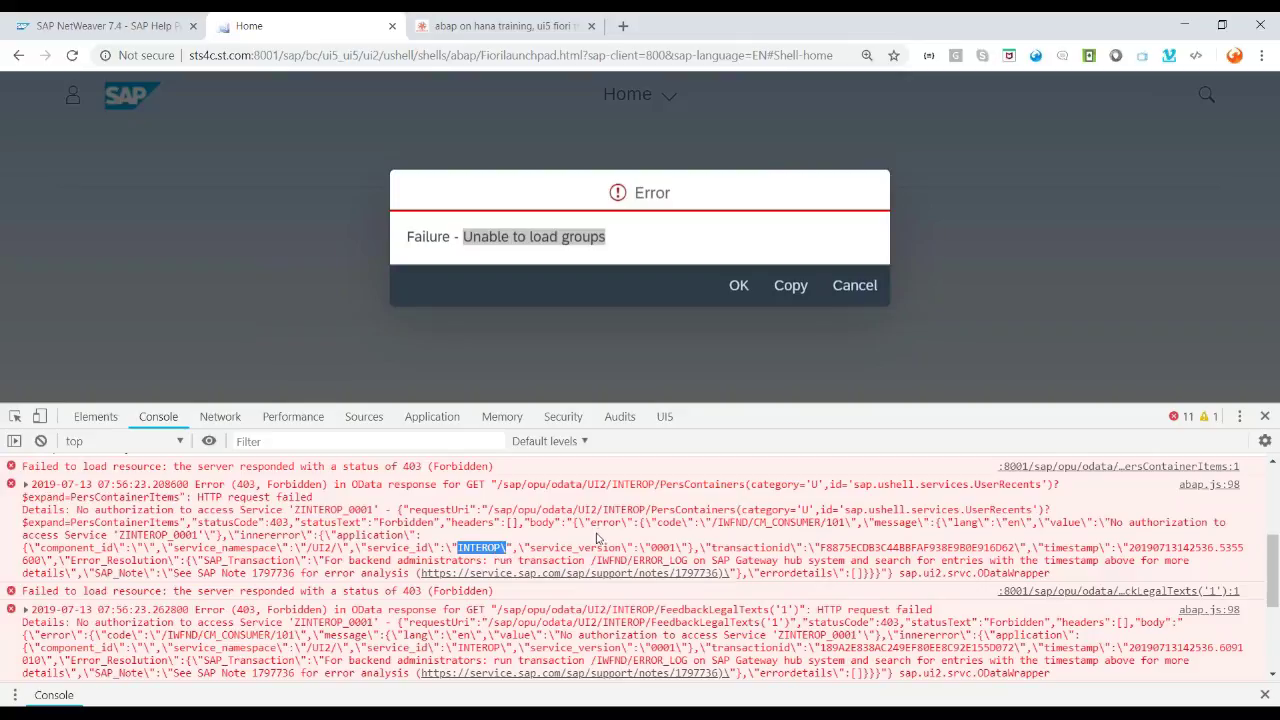
pyautogui.moveTo(603, 511); pyautogui.dragTo(646, 511)
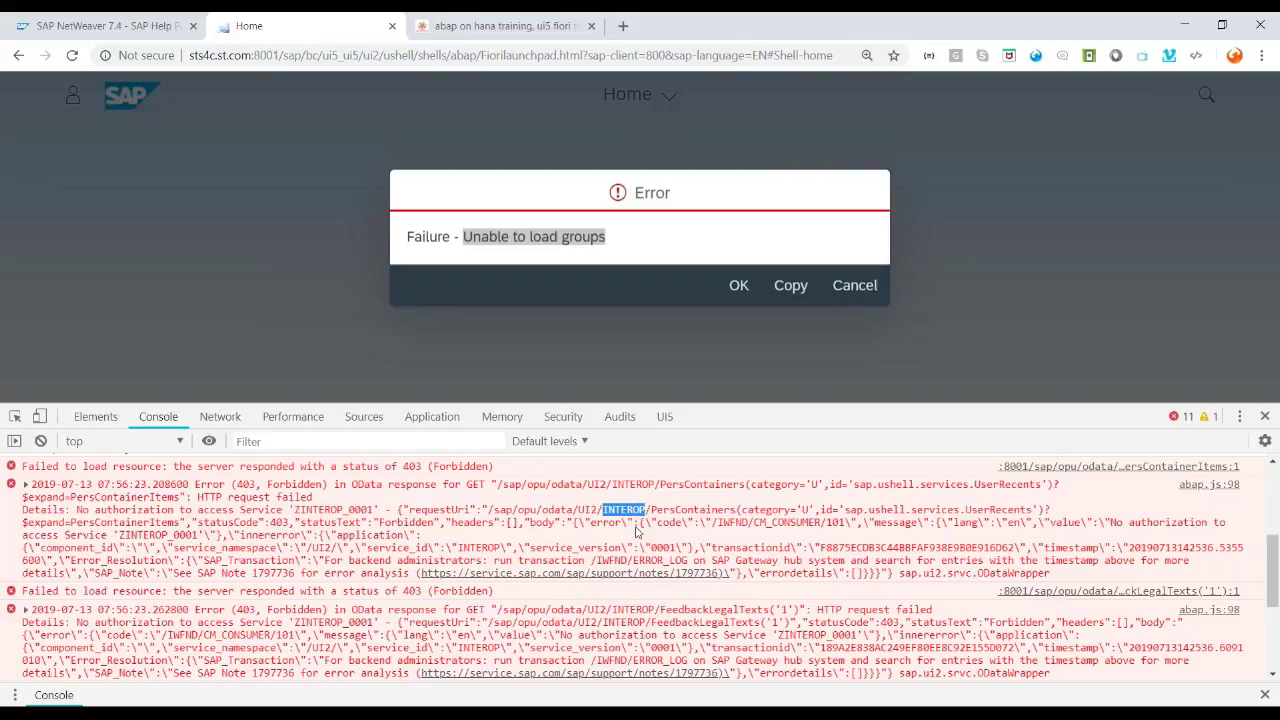
# - Switch to the PowerPoint deck and highlight "Roles" under the SAP Fiori Security Consultant/Basis duties on the Roles and Responsibilities slide
pyautogui.hotkey('alt', 'Tab')
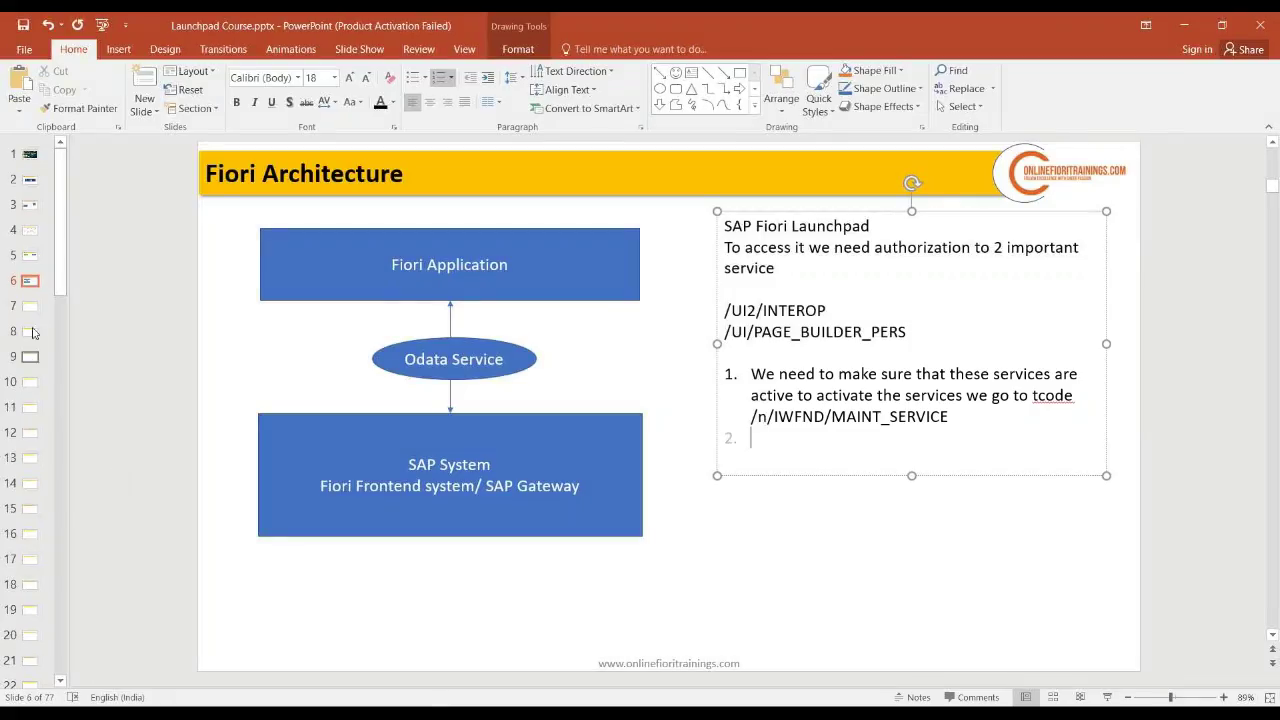
pyautogui.click(31, 258)
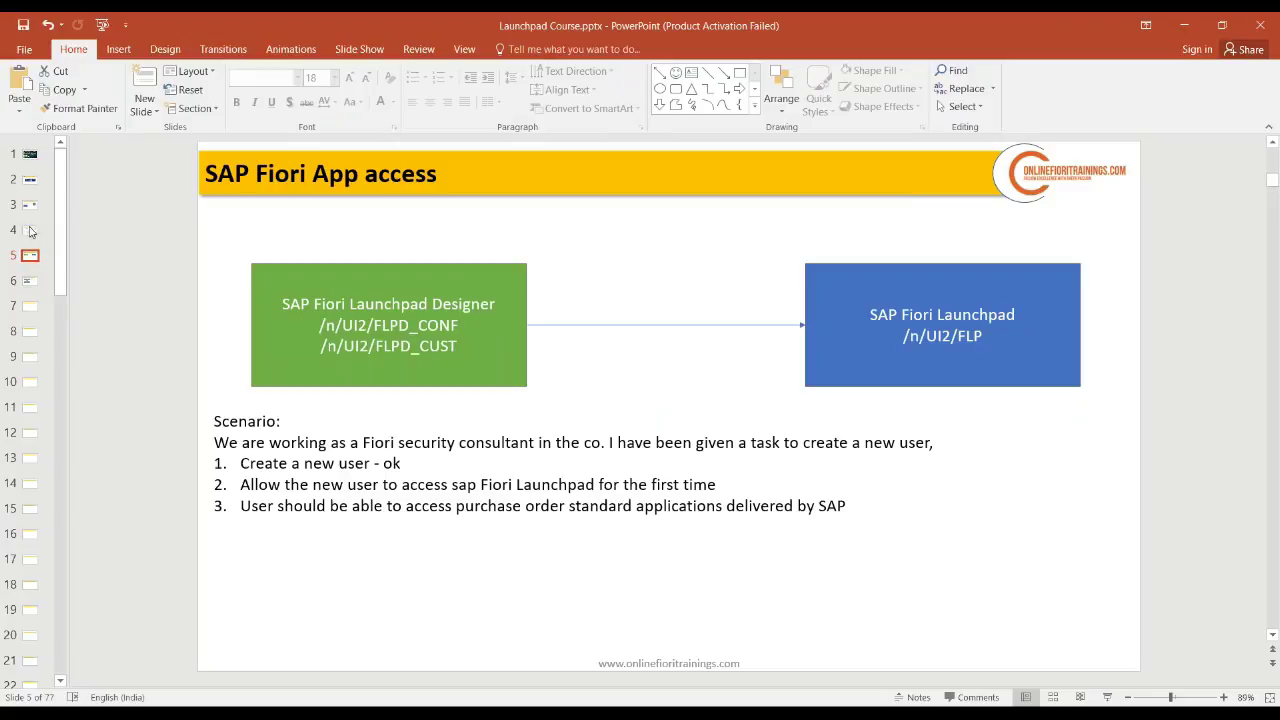
pyautogui.click(30, 231)
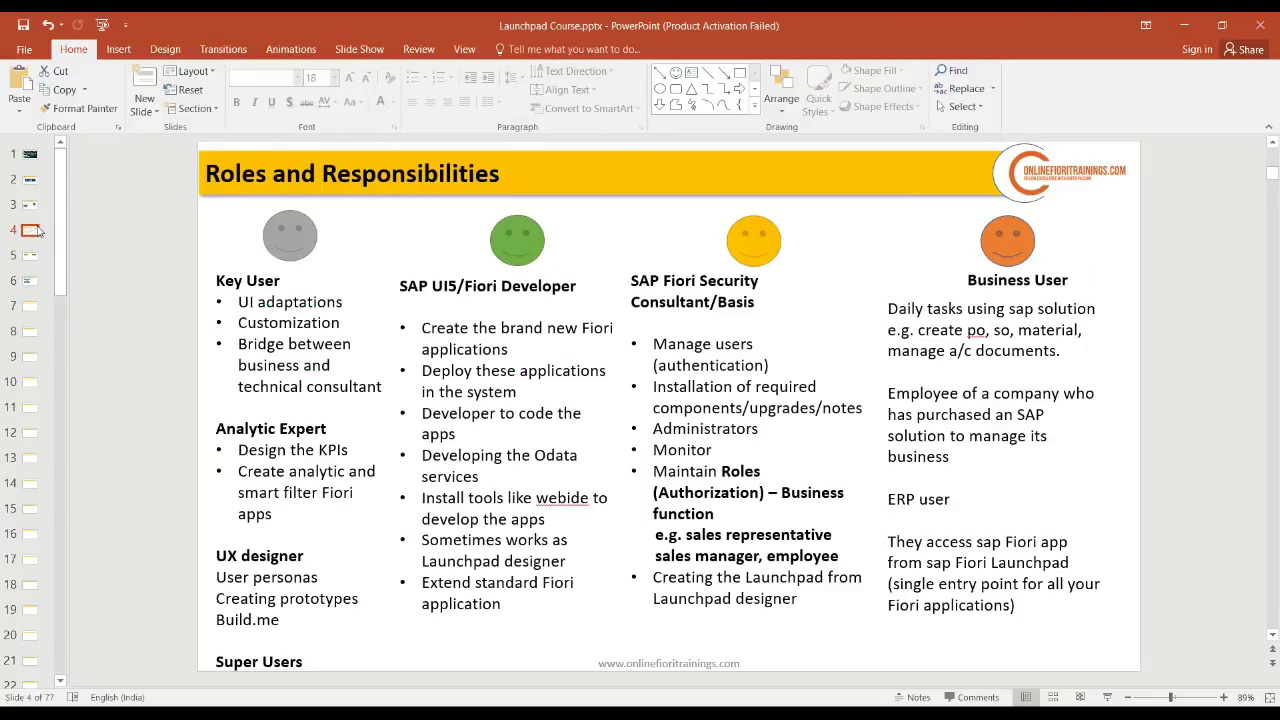
pyautogui.click(36, 206)
pyautogui.press('Down')
pyautogui.click(718, 471)
pyautogui.moveTo(721, 471); pyautogui.dragTo(763, 478)
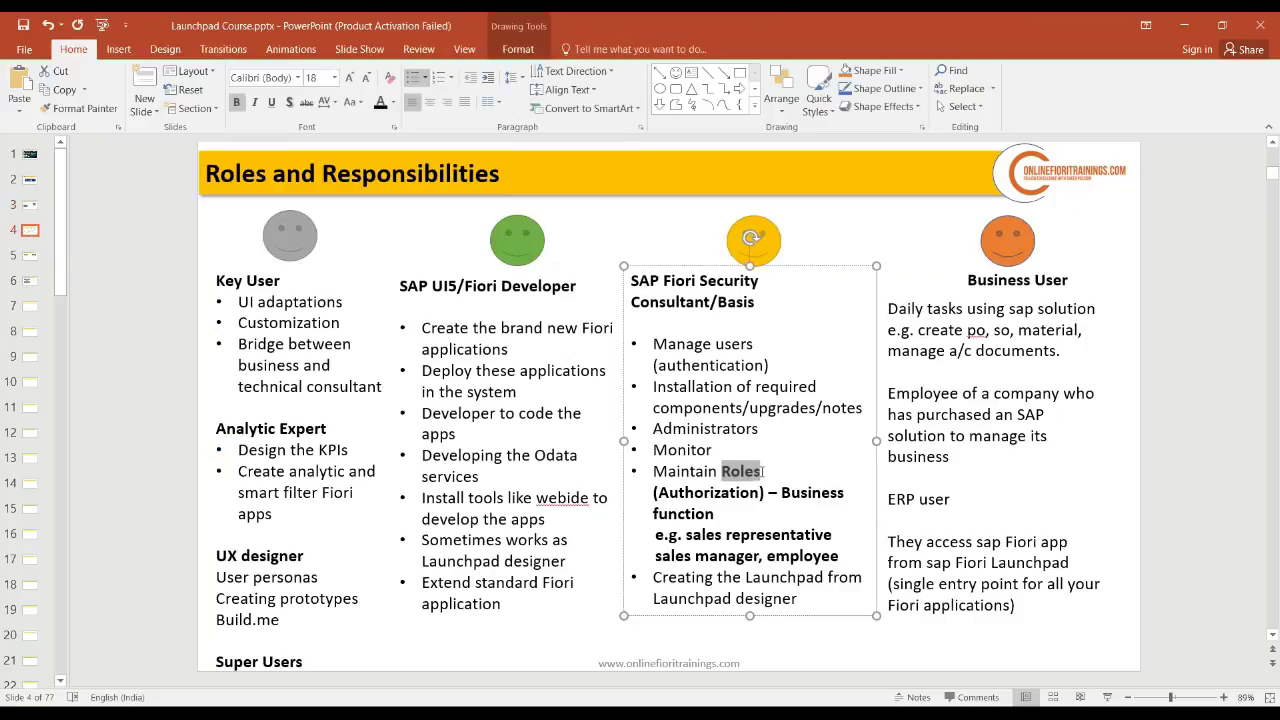
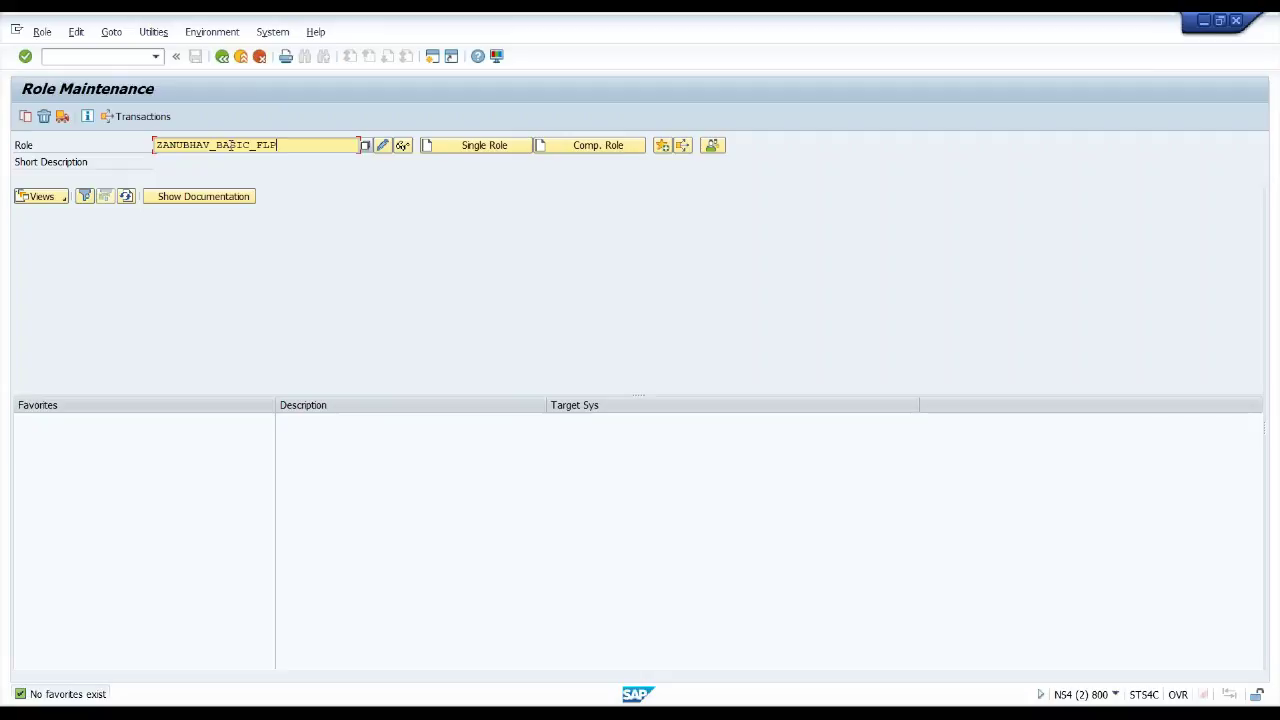
# - In PowerPoint, add the role name ZSAP_UI_FLP_USER on a new line under point 2 of the Fiori Architecture slide and copy it
pyautogui.hotkey('alt', 'Tab')
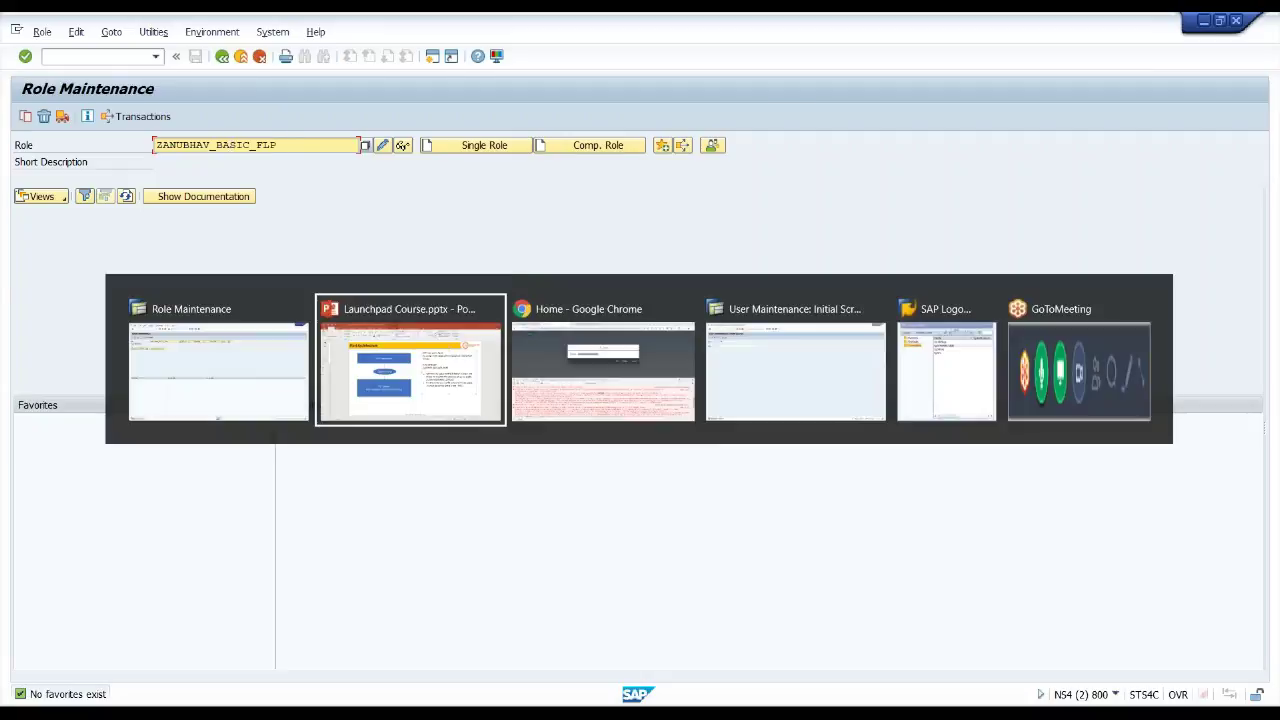
pyautogui.hotkey('shift', 'Return')
pyautogui.press('capslock')
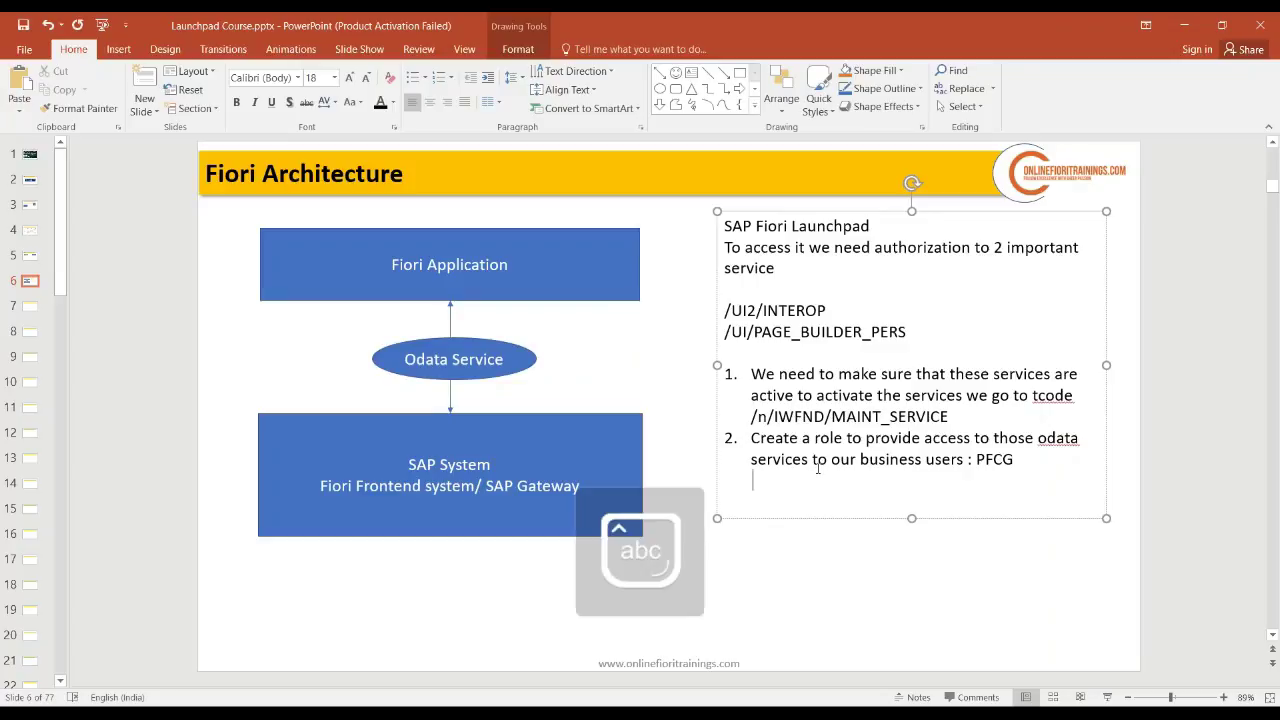
pyautogui.write('Z')
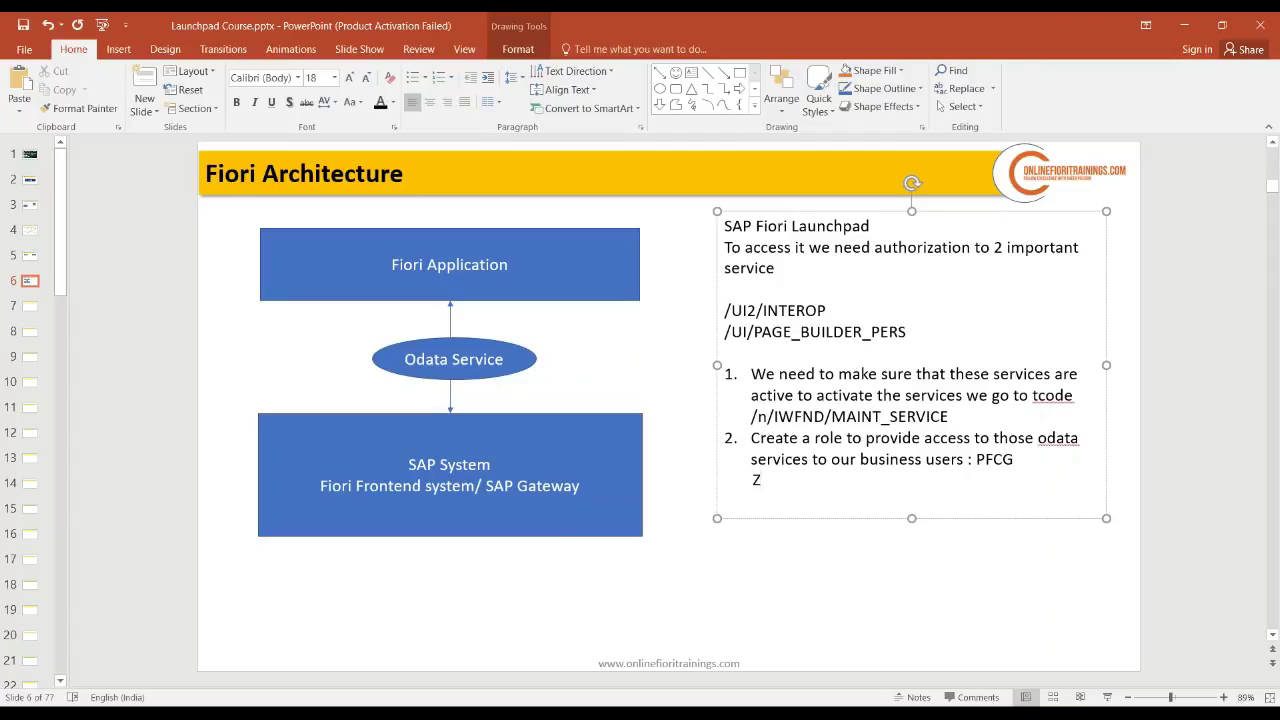
pyautogui.write('SAP_UI_FLP_USER')
pyautogui.hotkey('shift', 'Left')
pyautogui.hotkey('shift', 'Left')
pyautogui.hotkey('shift', 'Left')
pyautogui.hotkey('shift', 'Left')
pyautogui.hotkey('shift', 'Left')
pyautogui.hotkey('shift', 'Left')
pyautogui.hotkey('shift', 'Left')
pyautogui.hotkey('shift', 'Left')
pyautogui.hotkey('shift', 'Left')
pyautogui.hotkey('shift', 'Left')
pyautogui.hotkey('shift', 'Left')
pyautogui.hotkey('shift', 'Left')
pyautogui.hotkey('shift', 'Left')
pyautogui.hotkey('shift', 'Left')
pyautogui.hotkey('shift', 'Left')
pyautogui.hotkey('shift', 'Left')
pyautogui.hotkey('ctrl', 'c')
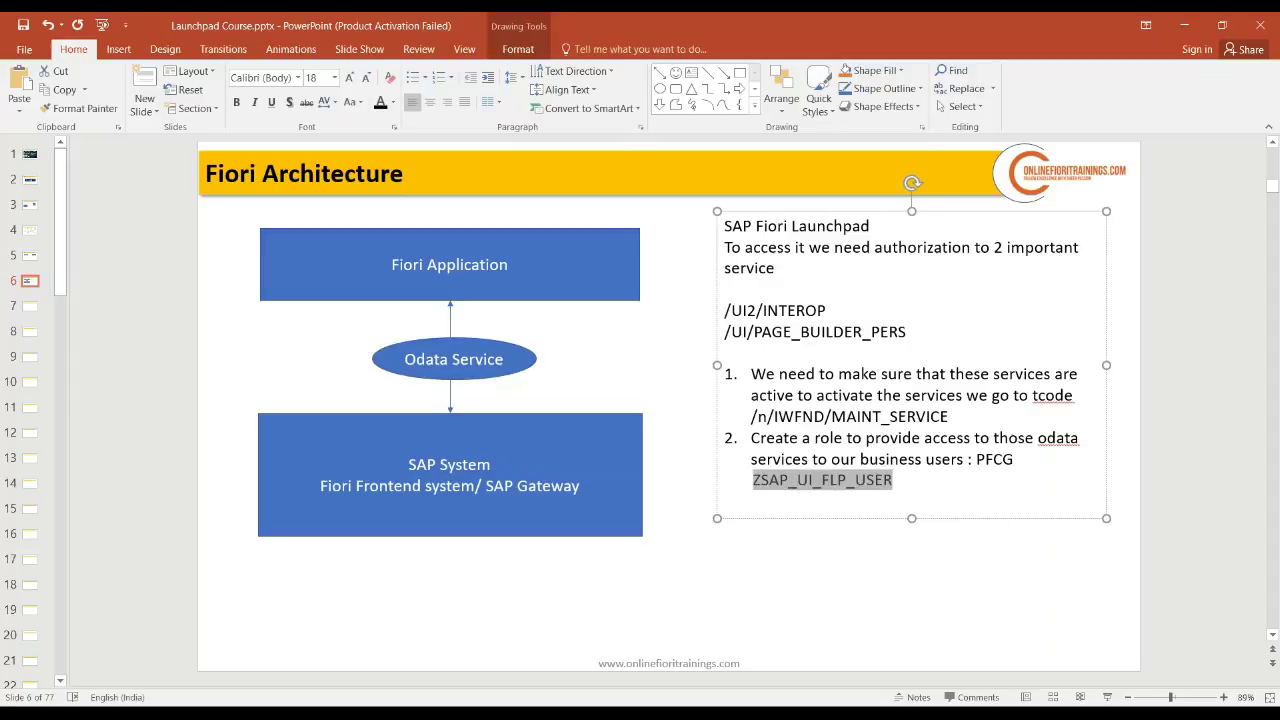
# - Switch to SAP Role Maintenance, replace the role name with the copied ZSAP_UI_FLP_USER, and start creating it as a single role
pyautogui.hotkey('alt', 'Tab')
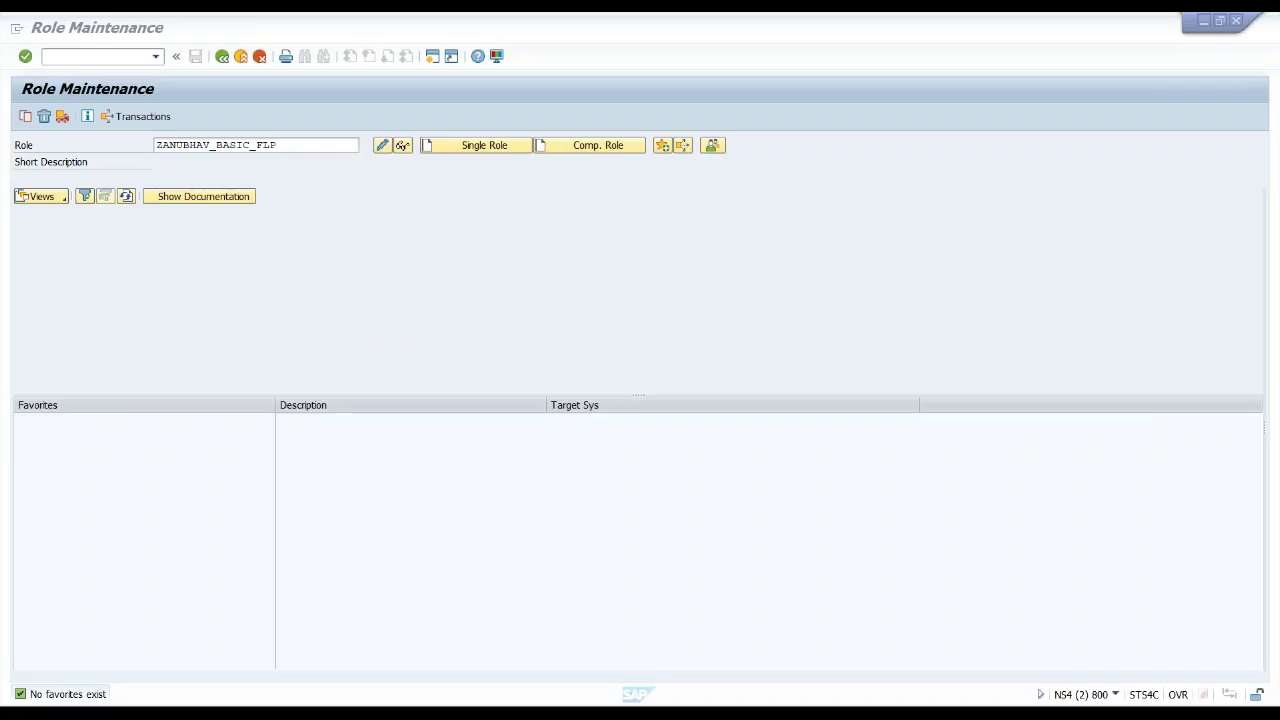
pyautogui.moveTo(295, 146); pyautogui.dragTo(121, 146)
pyautogui.hotkey('ctrl', 'v')
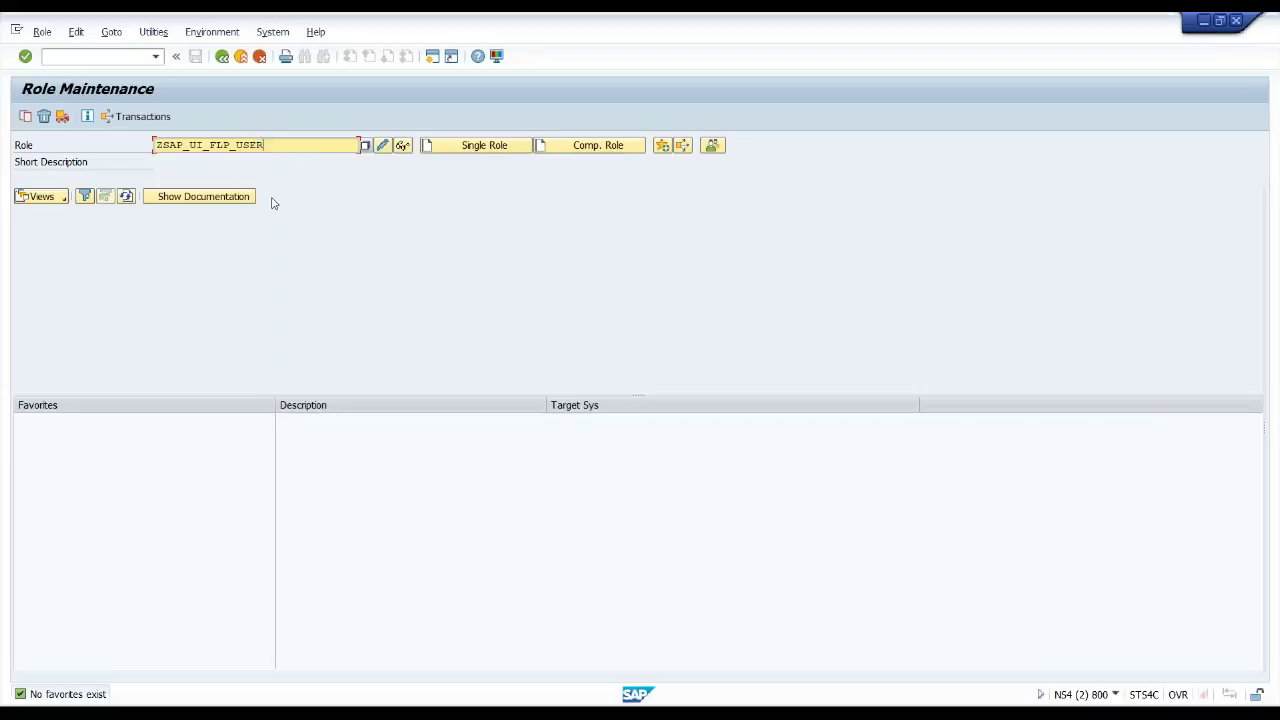
pyautogui.click(480, 149)
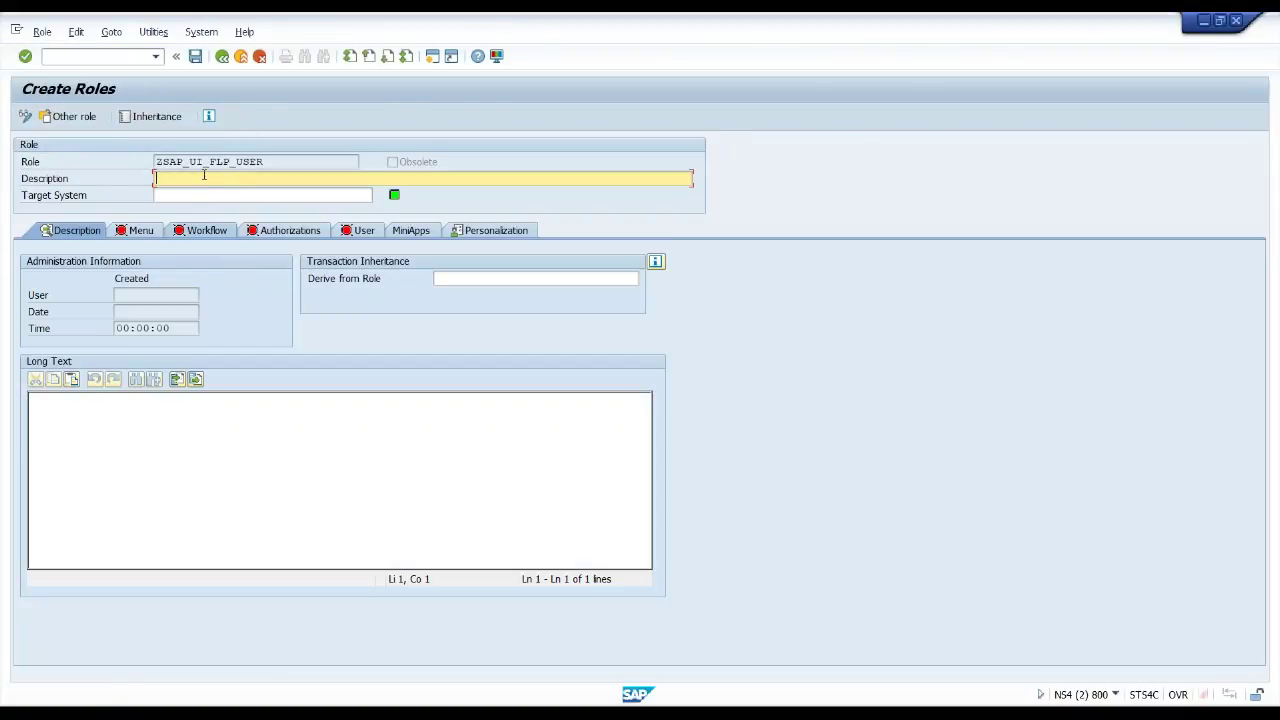
# - Describe the role as "This role is to provide acces of fiori launchpad to my users" and save it
pyautogui.press('capslock')
pyautogui.write('T')
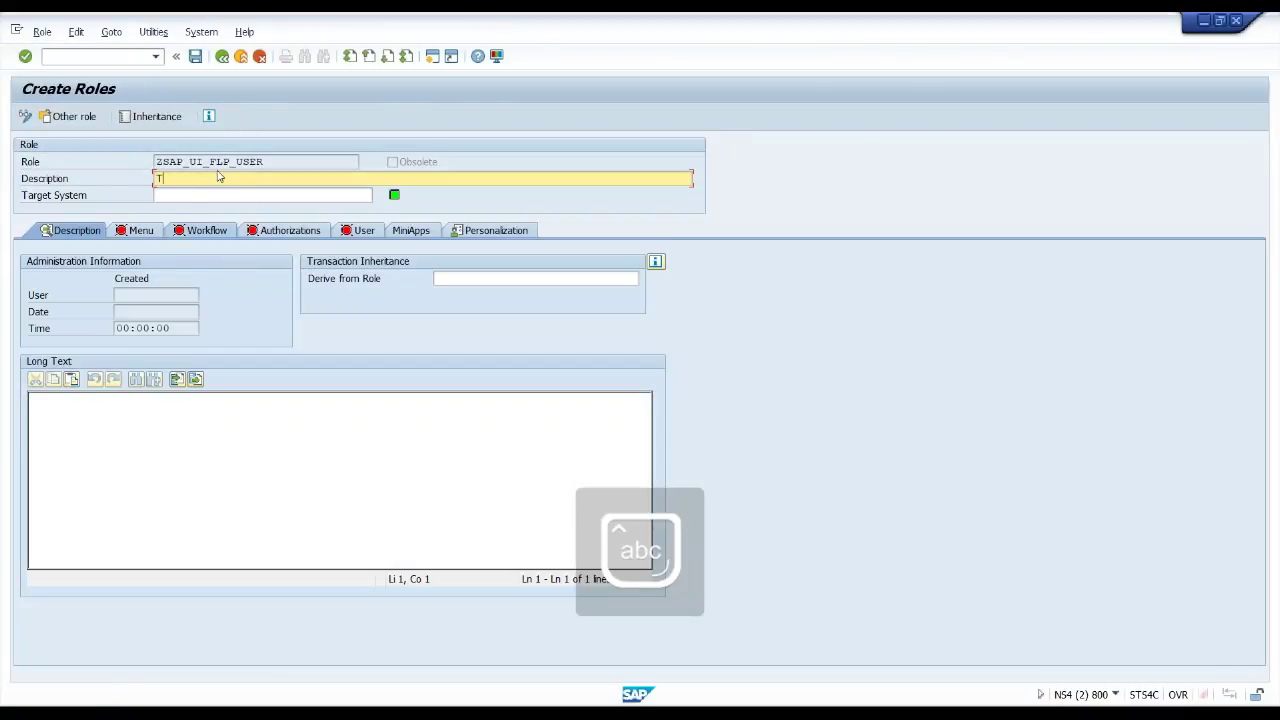
pyautogui.write('his role is t')
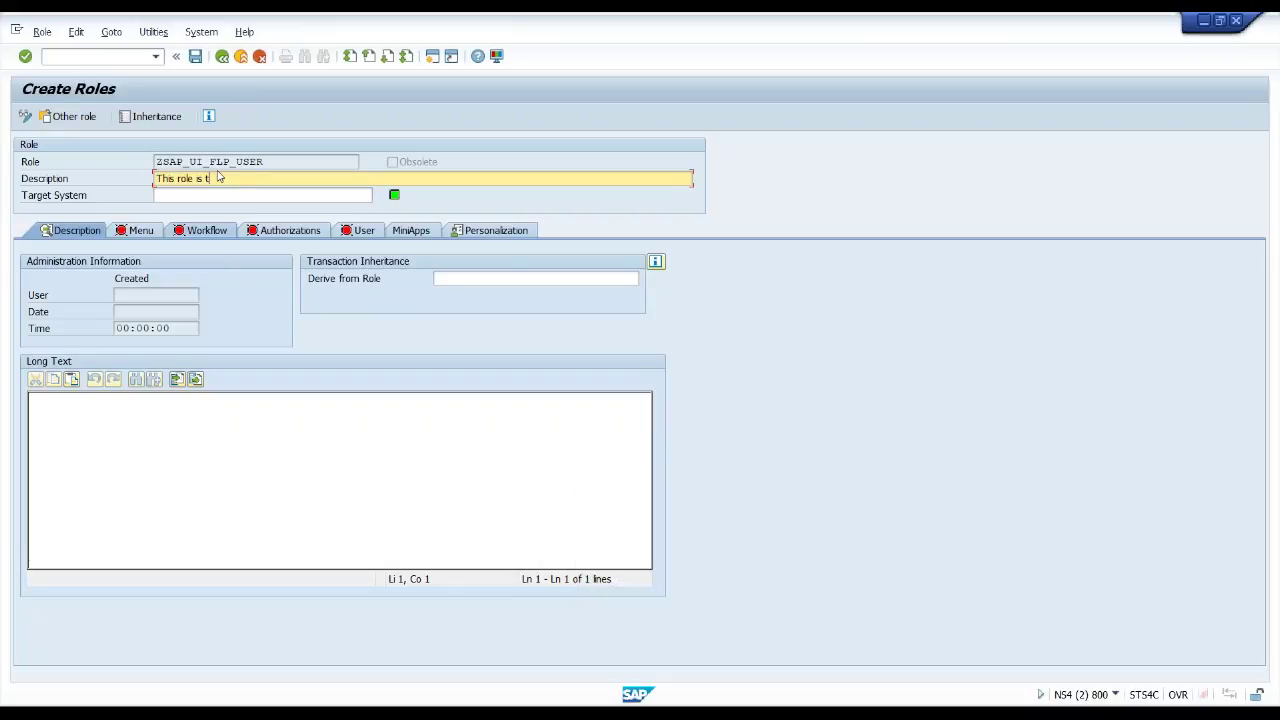
pyautogui.write('o provide acces of fiori launchpad to my users')
pyautogui.click(140, 230)
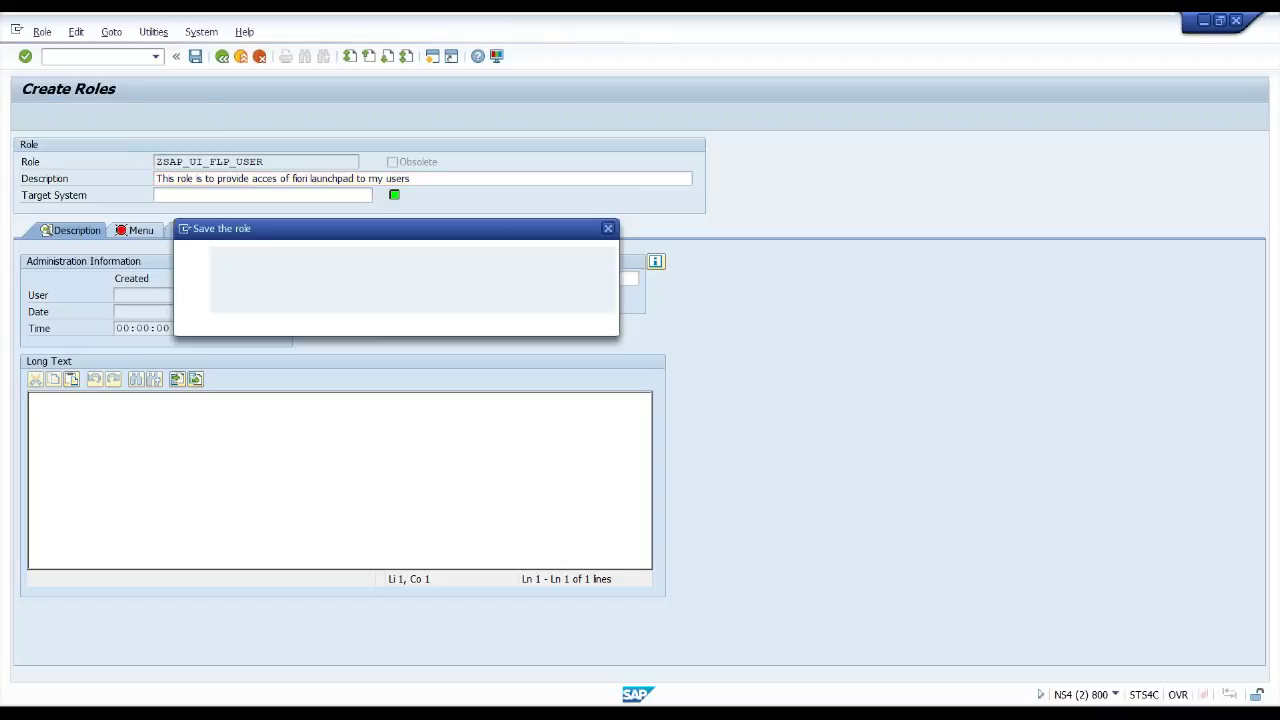
pyautogui.click(259, 322)
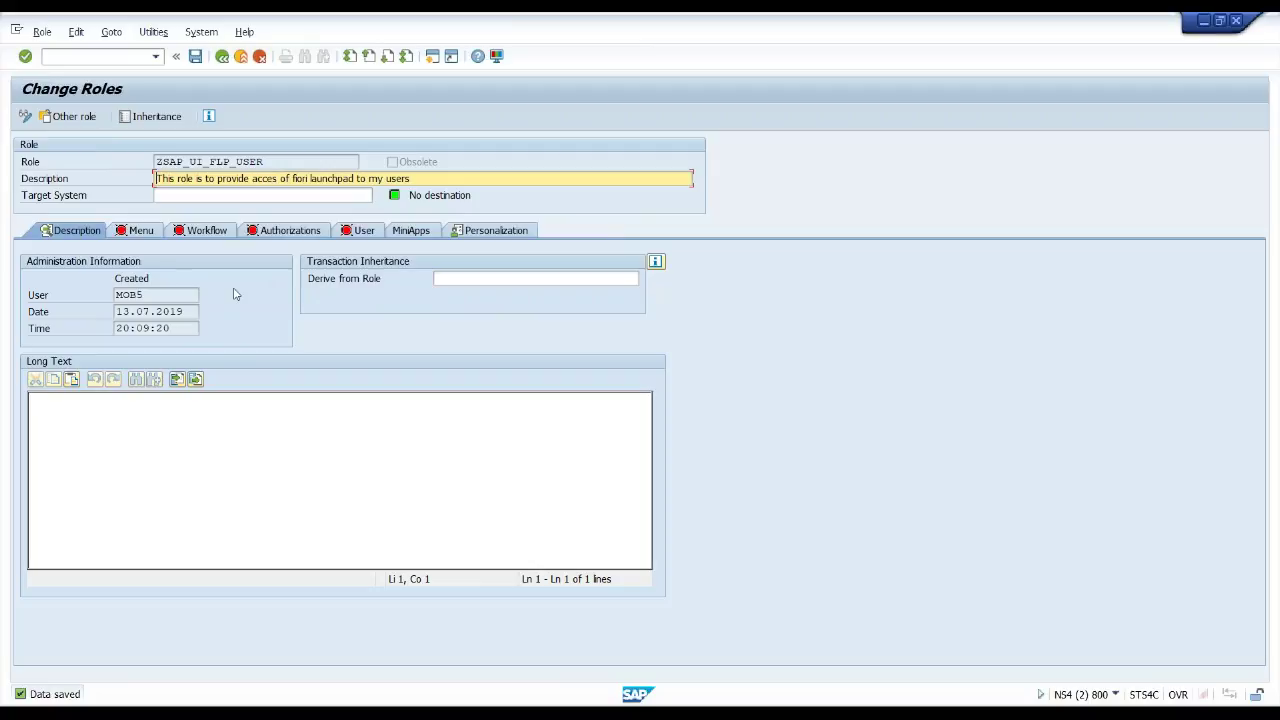
# - Start adding an authorization default to the role's menu as a TADIR Service with object type IWSV SAP Gateway Business Suite Enablement
pyautogui.click(140, 231)
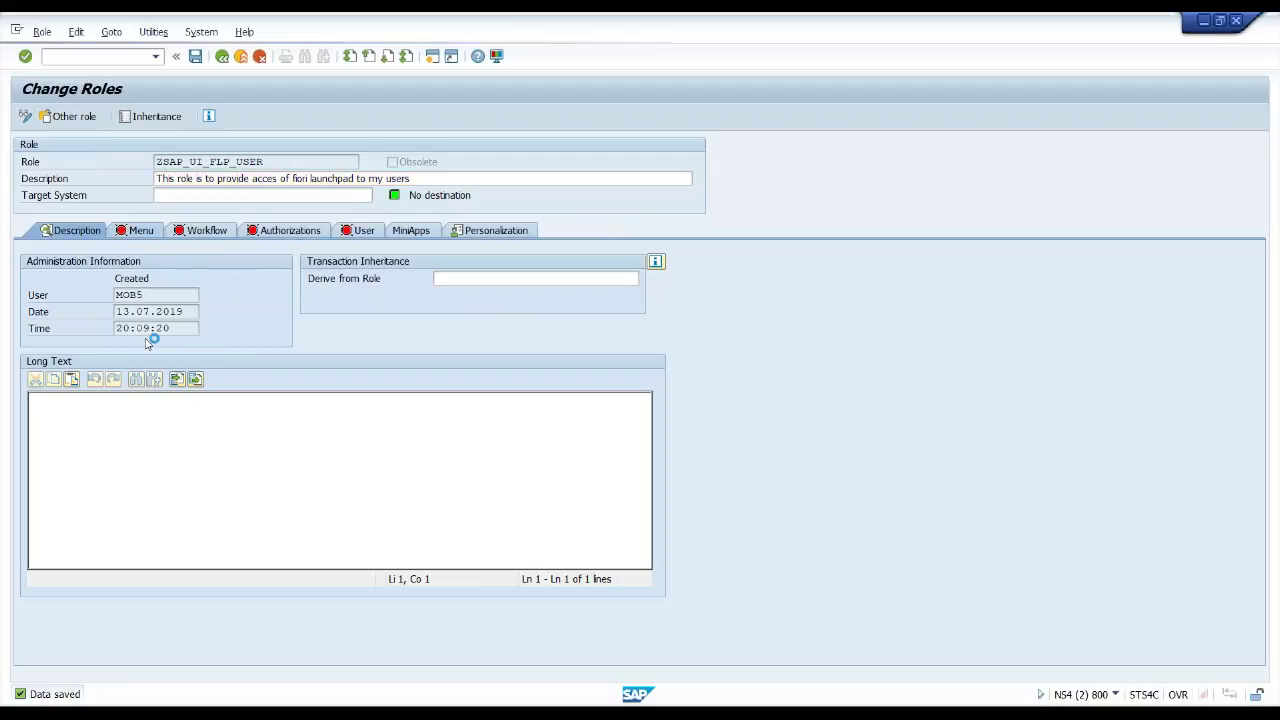
pyautogui.click(78, 313)
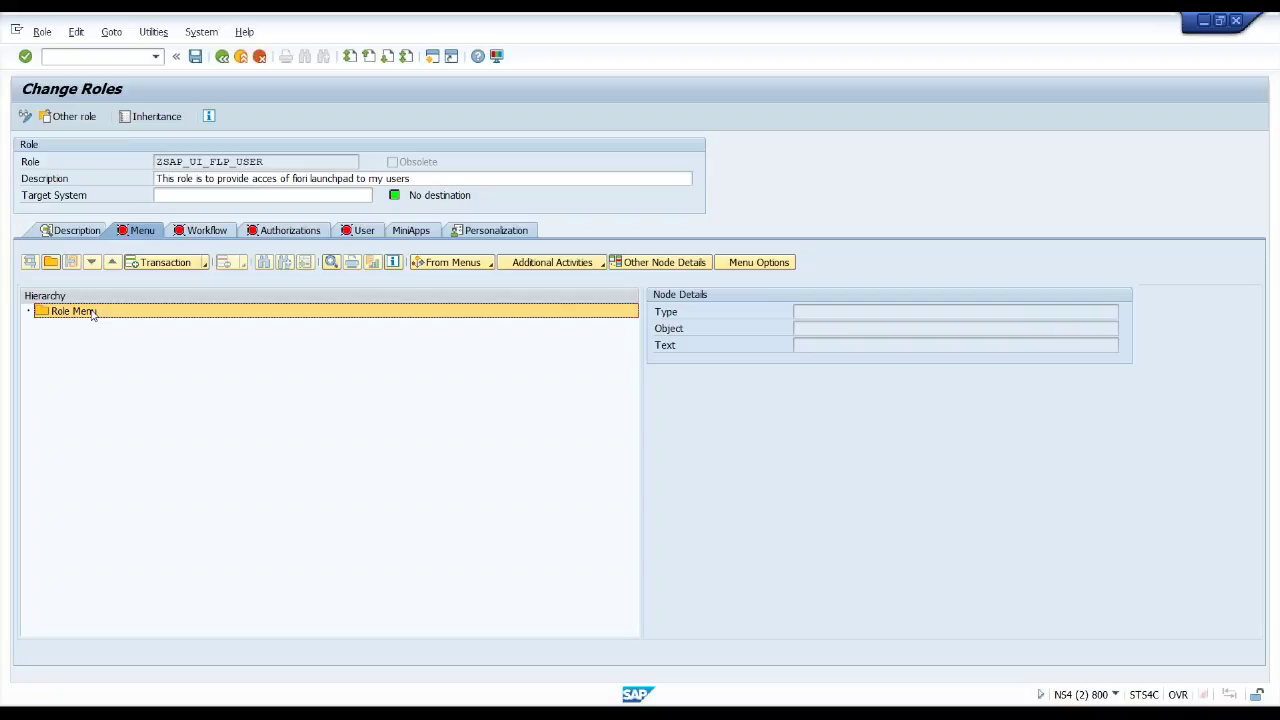
pyautogui.click(205, 265)
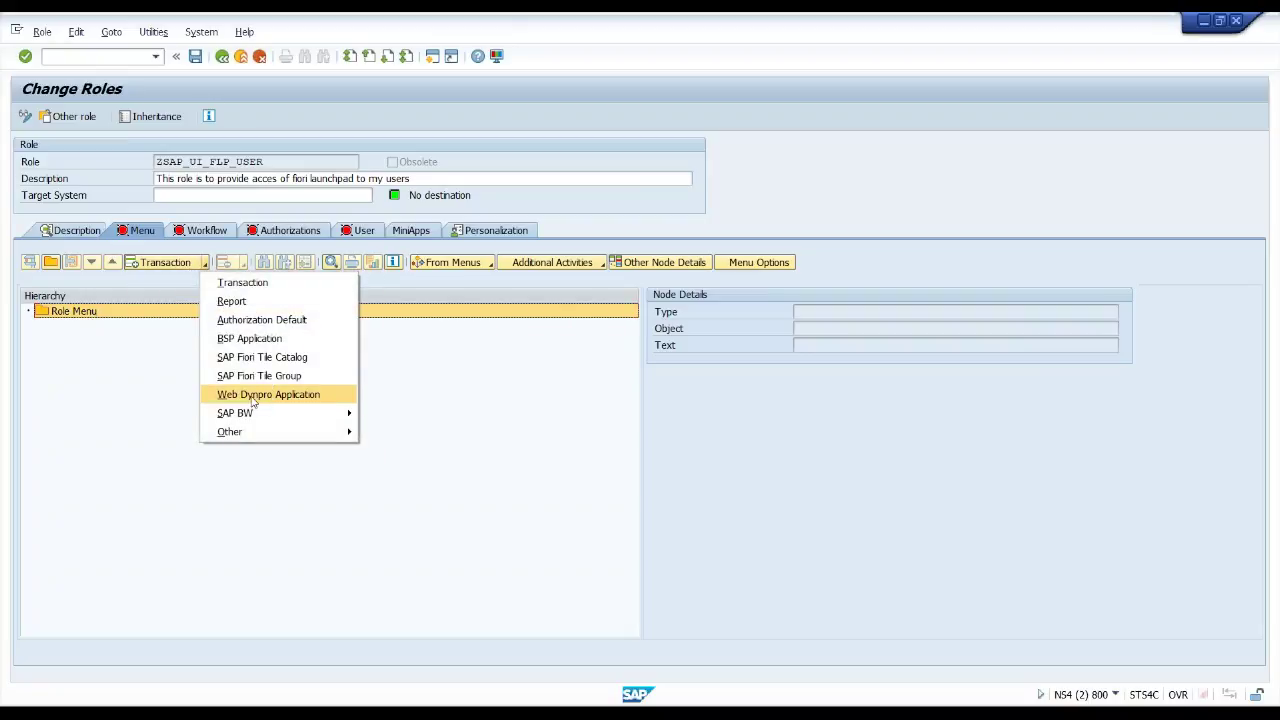
pyautogui.click(298, 327)
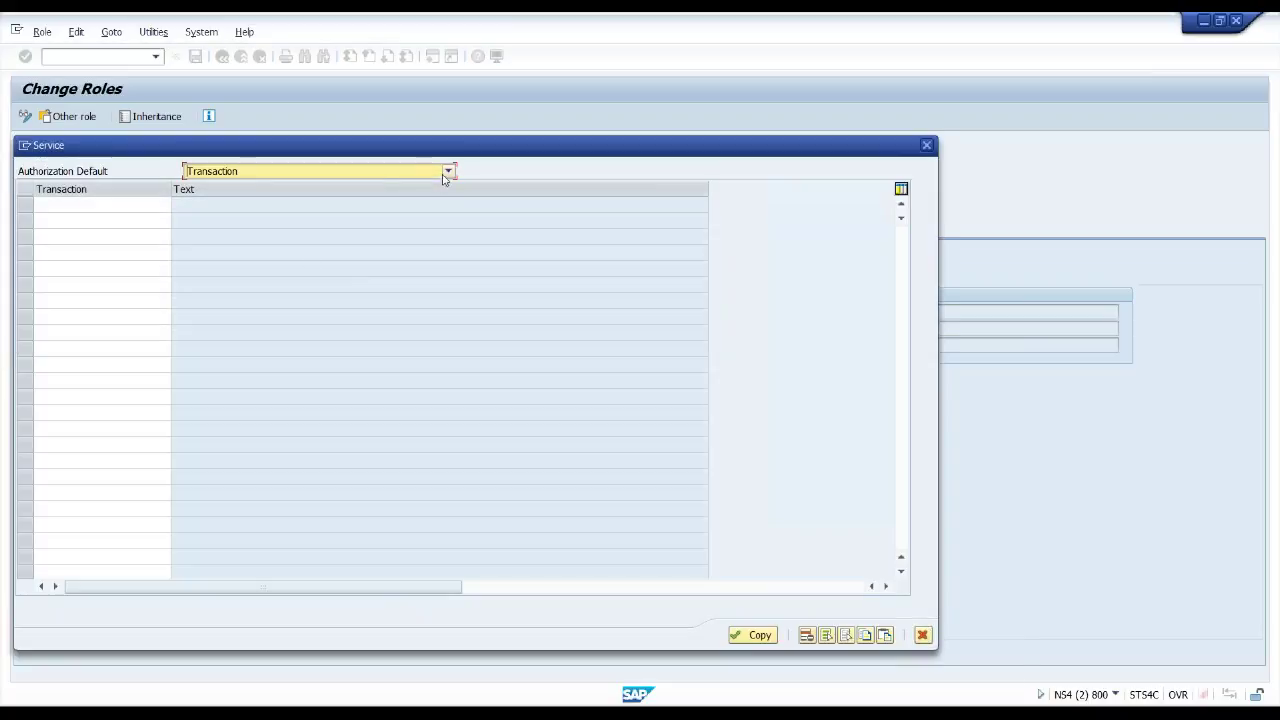
pyautogui.click(447, 172)
pyautogui.click(357, 224)
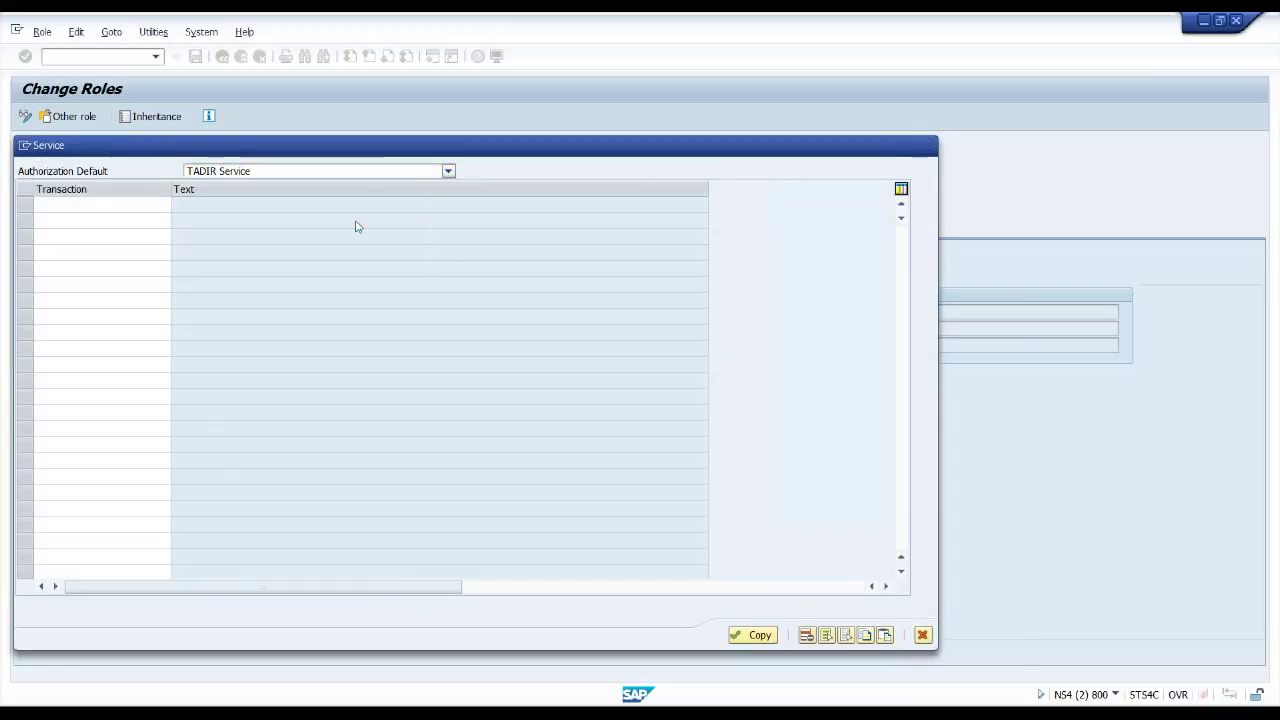
pyautogui.click(462, 205)
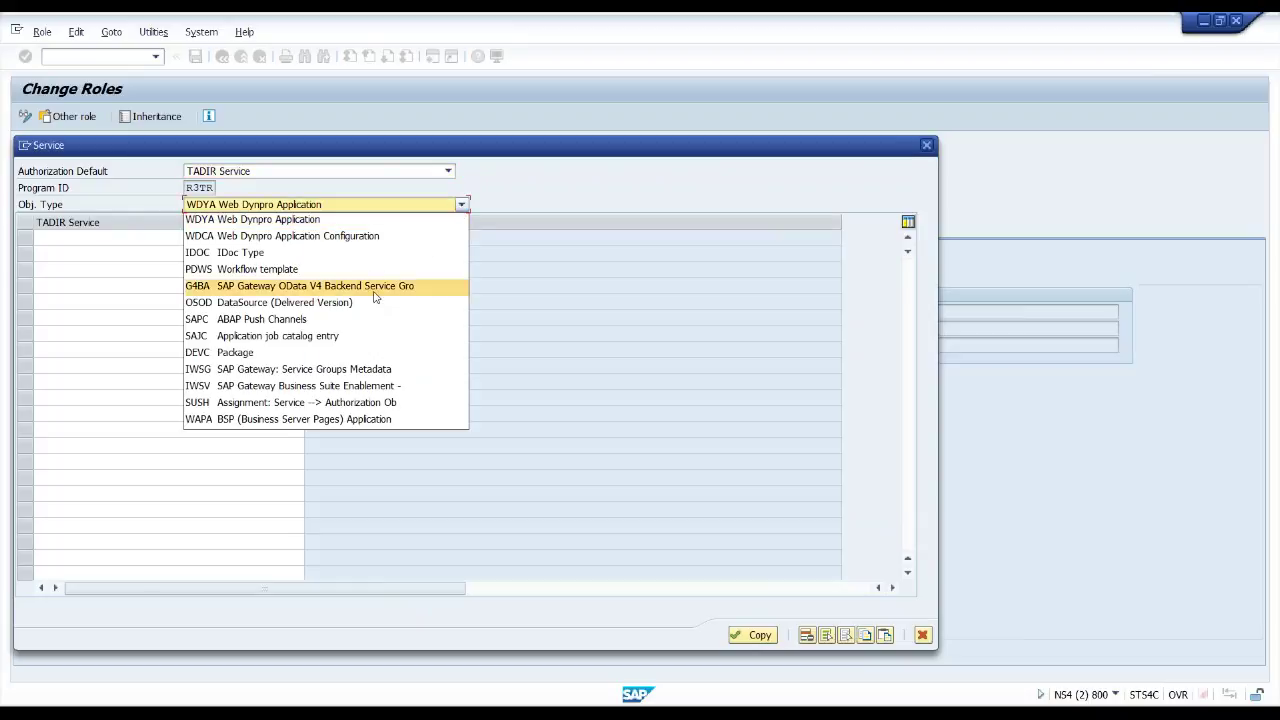
pyautogui.click(287, 387)
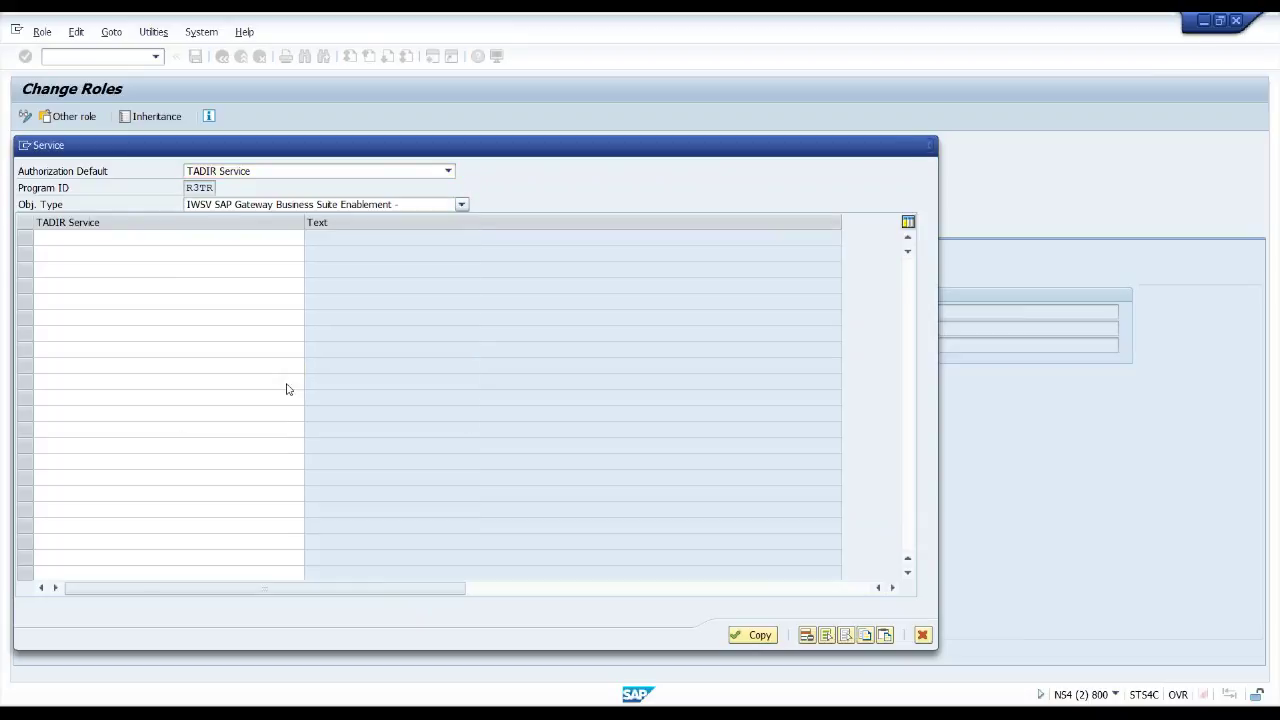
# - Search the TADIR services for *INTEROP* and take /UI2/INTEROP 0001 into the first row
pyautogui.click(217, 237)
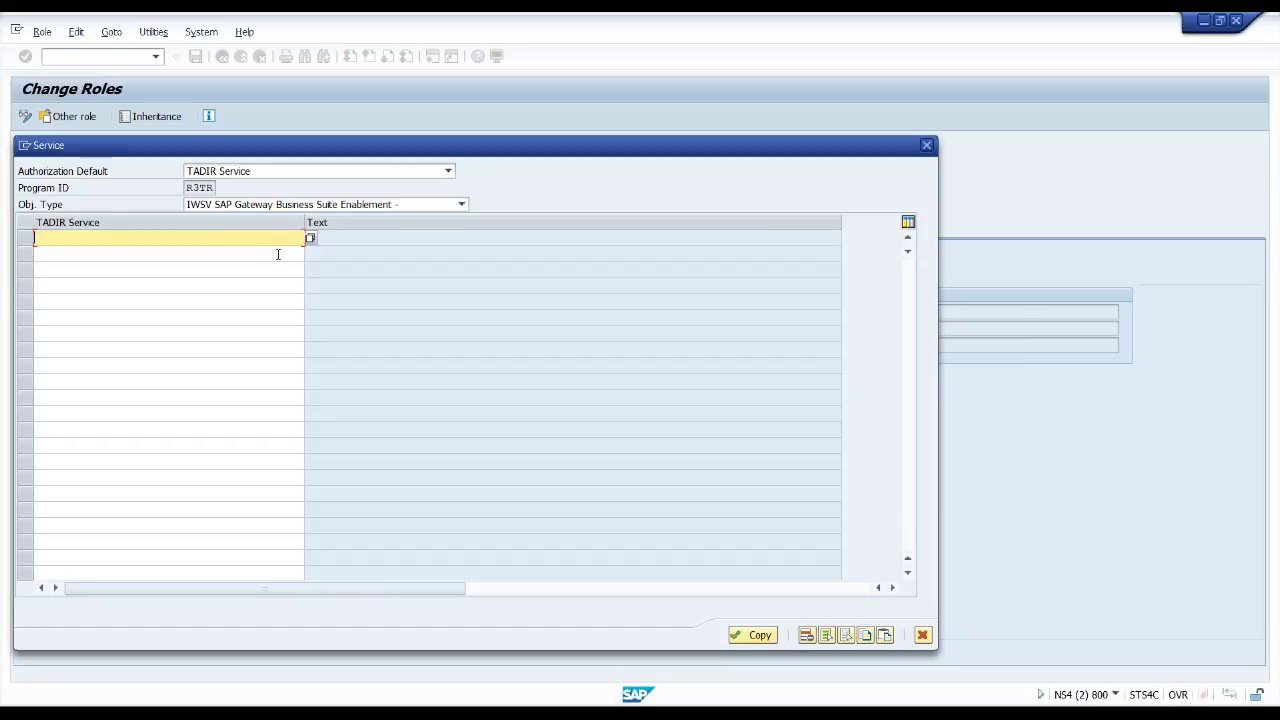
pyautogui.write('*INTEROP*')
pyautogui.press('F4')
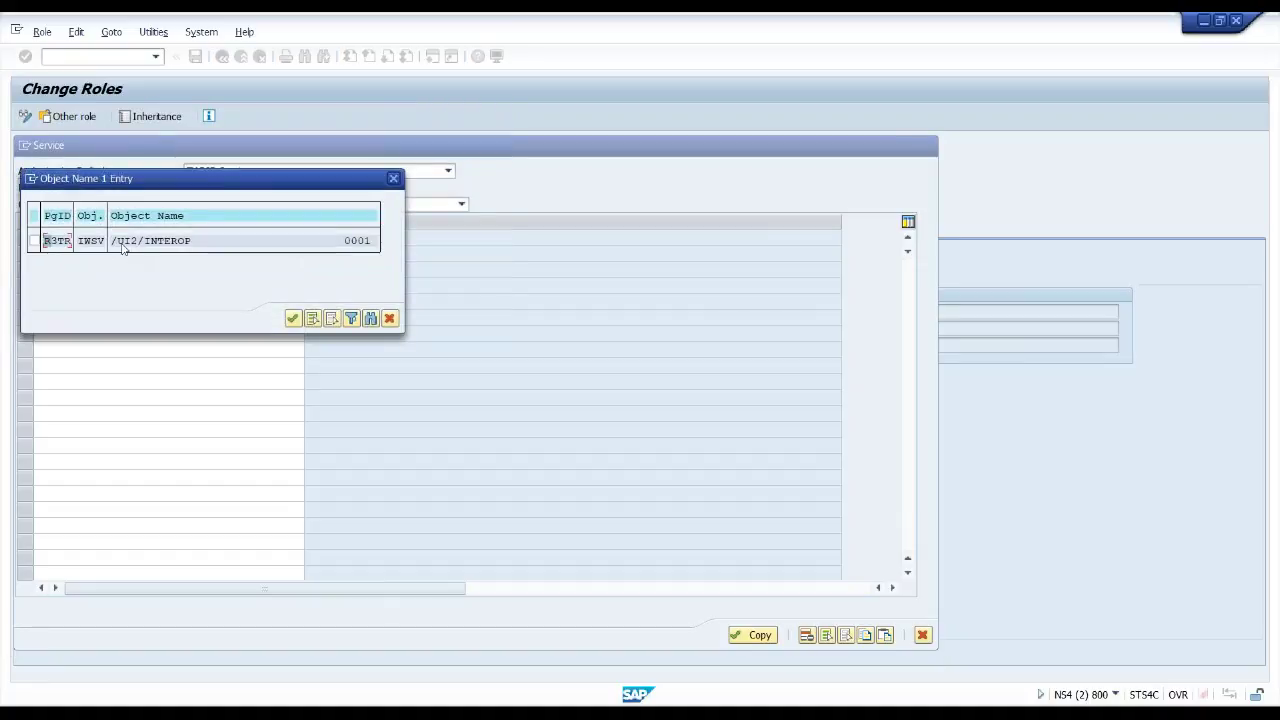
pyautogui.moveTo(114, 241); pyautogui.dragTo(181, 241)
pyautogui.click(34, 241)
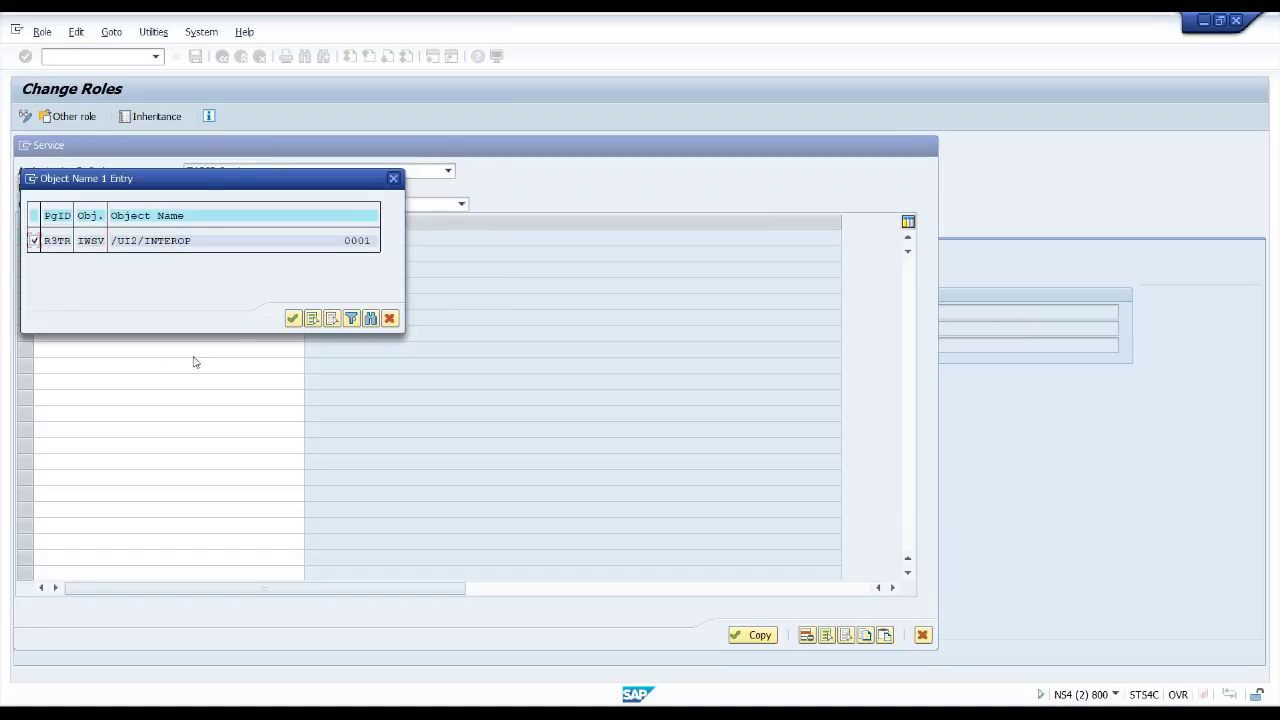
pyautogui.click(293, 318)
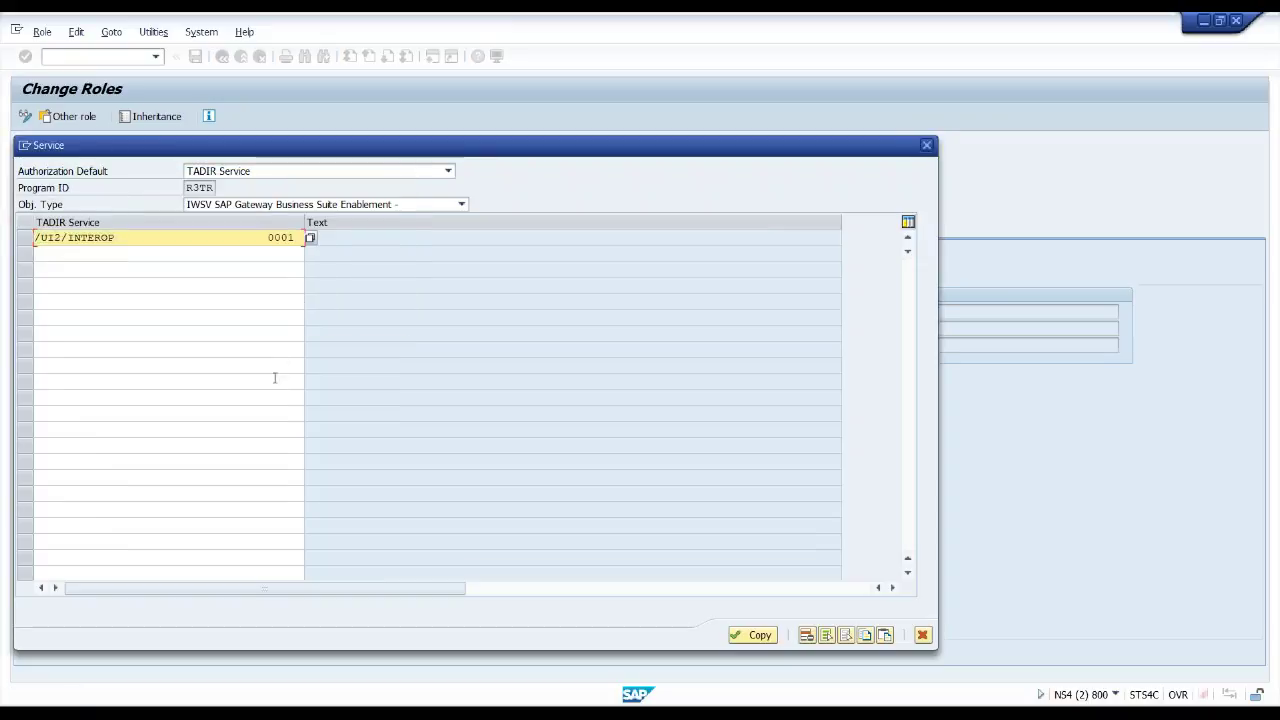
# - Find *BUILDER_PERS*, add /UI2/PAGE_BUILDER_PERS 0001 as the second service, and copy both IWSV services into the role menu
pyautogui.click(134, 265)
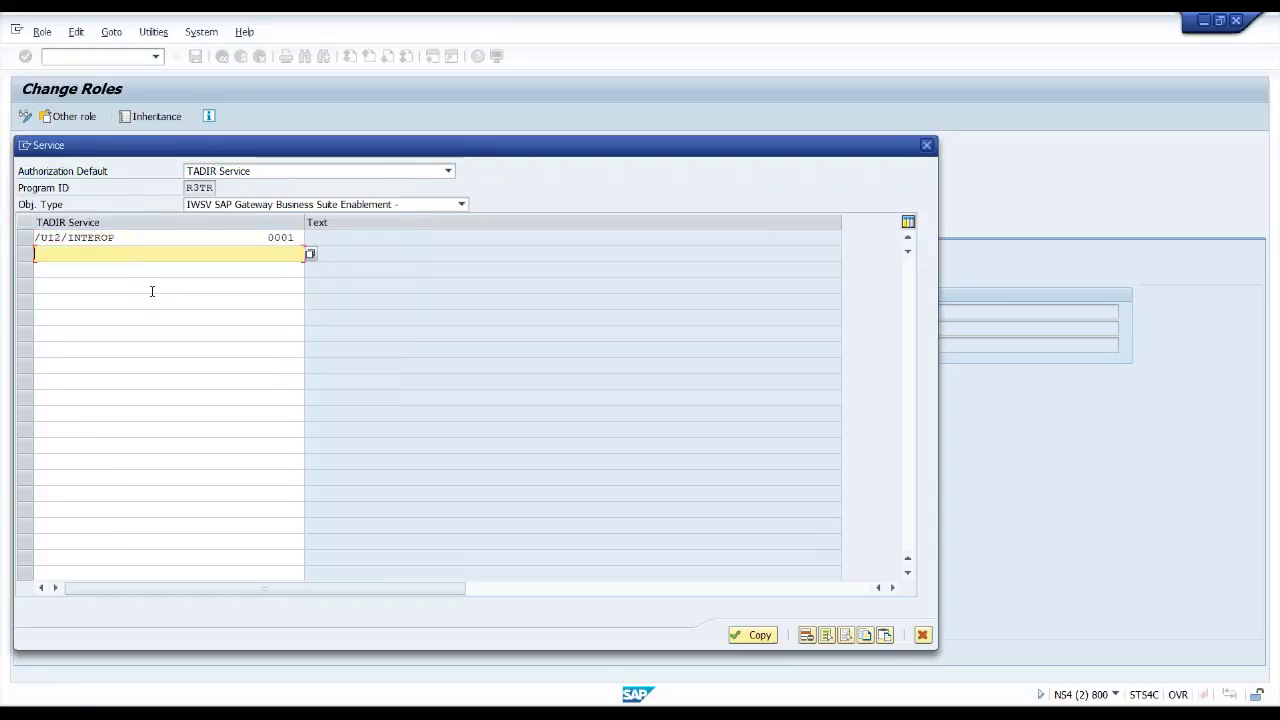
pyautogui.write('*')
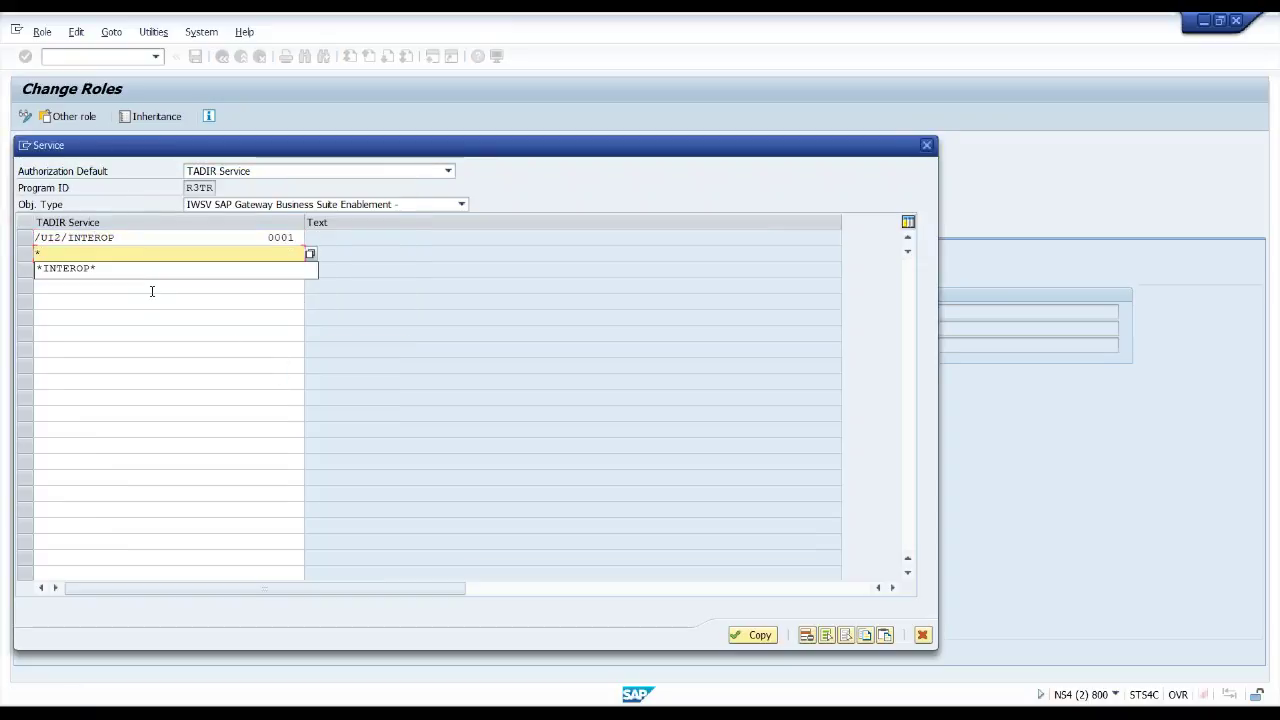
pyautogui.write('BUILDER_PERS*')
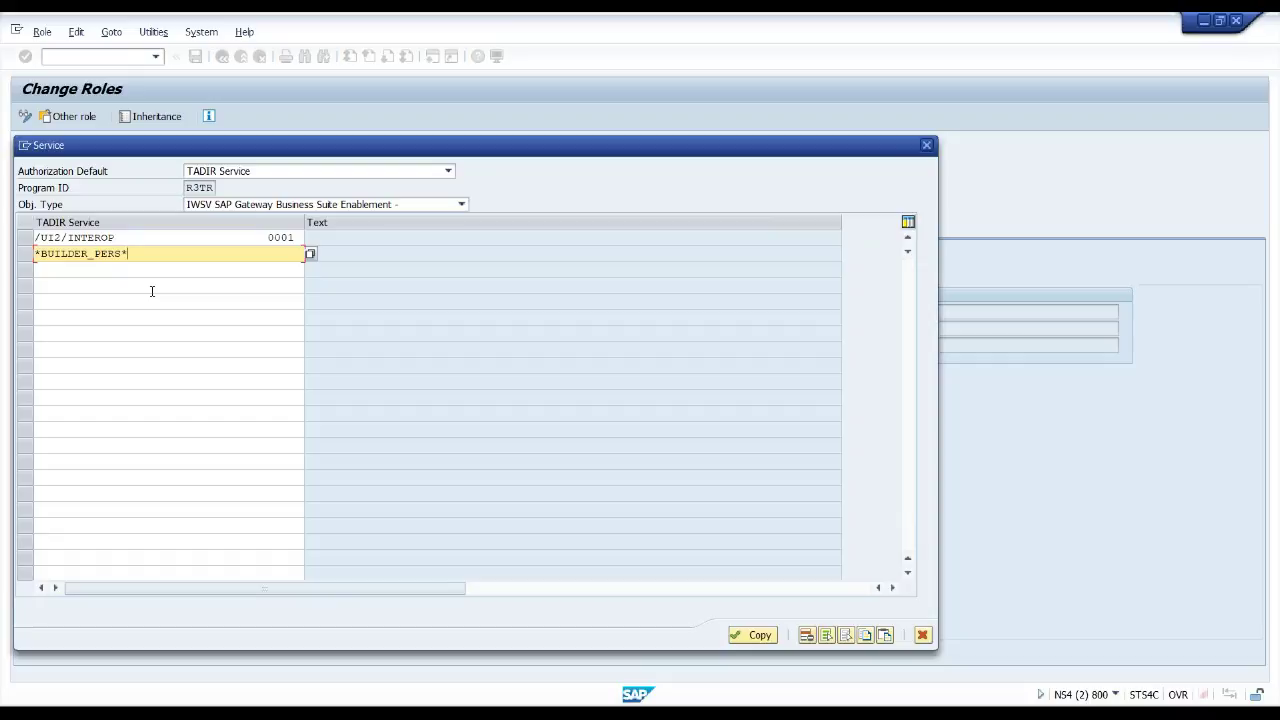
pyautogui.press('Return')
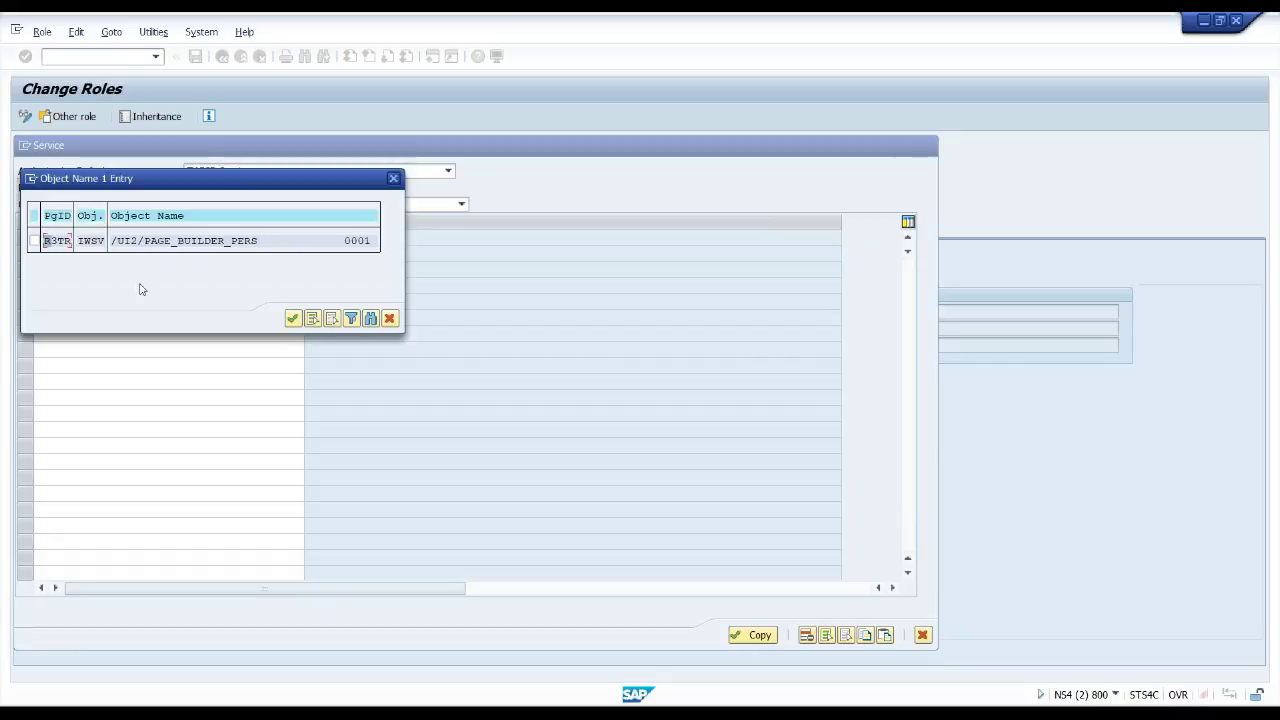
pyautogui.click(34, 240)
pyautogui.click(294, 320)
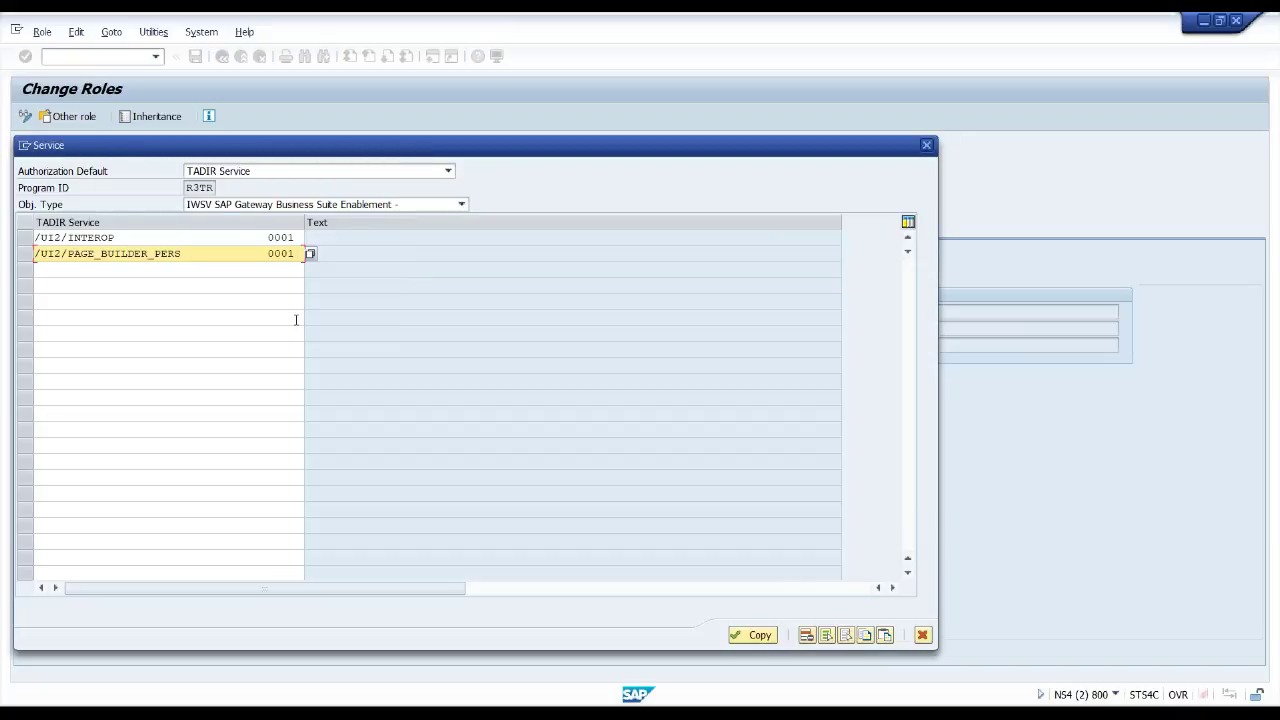
pyautogui.click(757, 635)
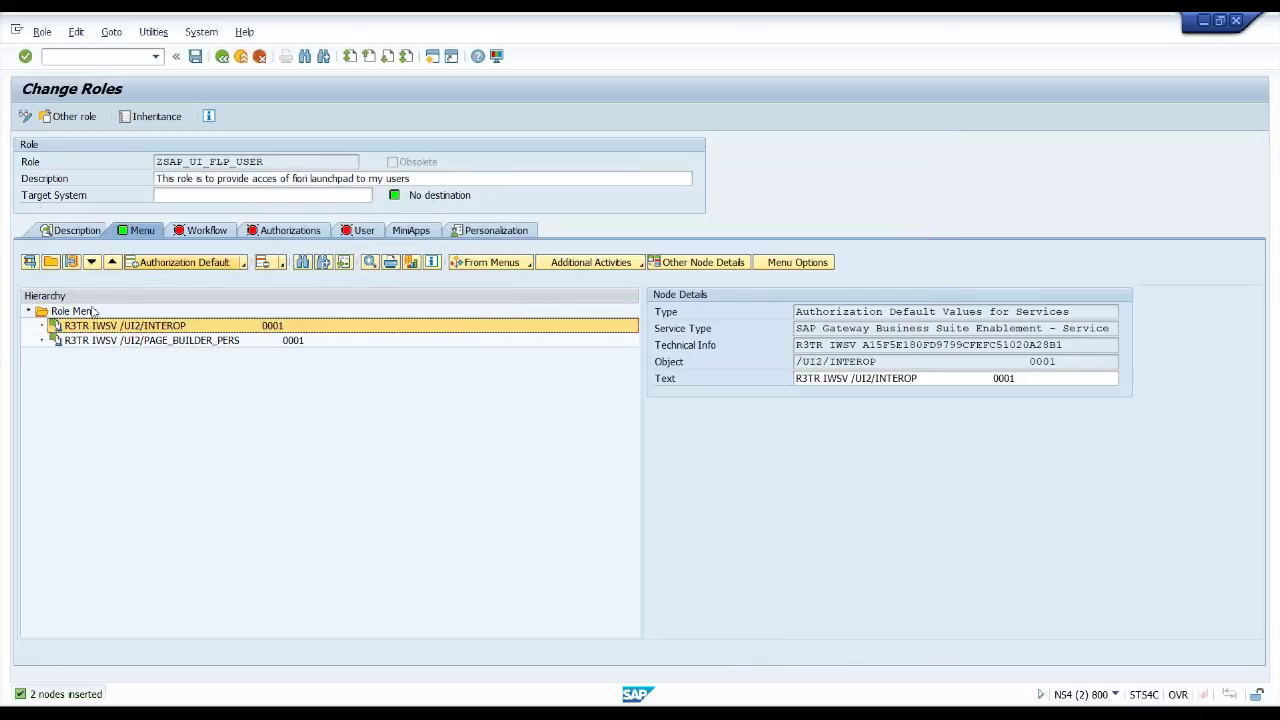
# - Start another authorization default with object type IWSG SAP Gateway: Service Groups Metadata and enter ZINTEROP_0001 by searching for *INTEROP*
pyautogui.click(185, 263)
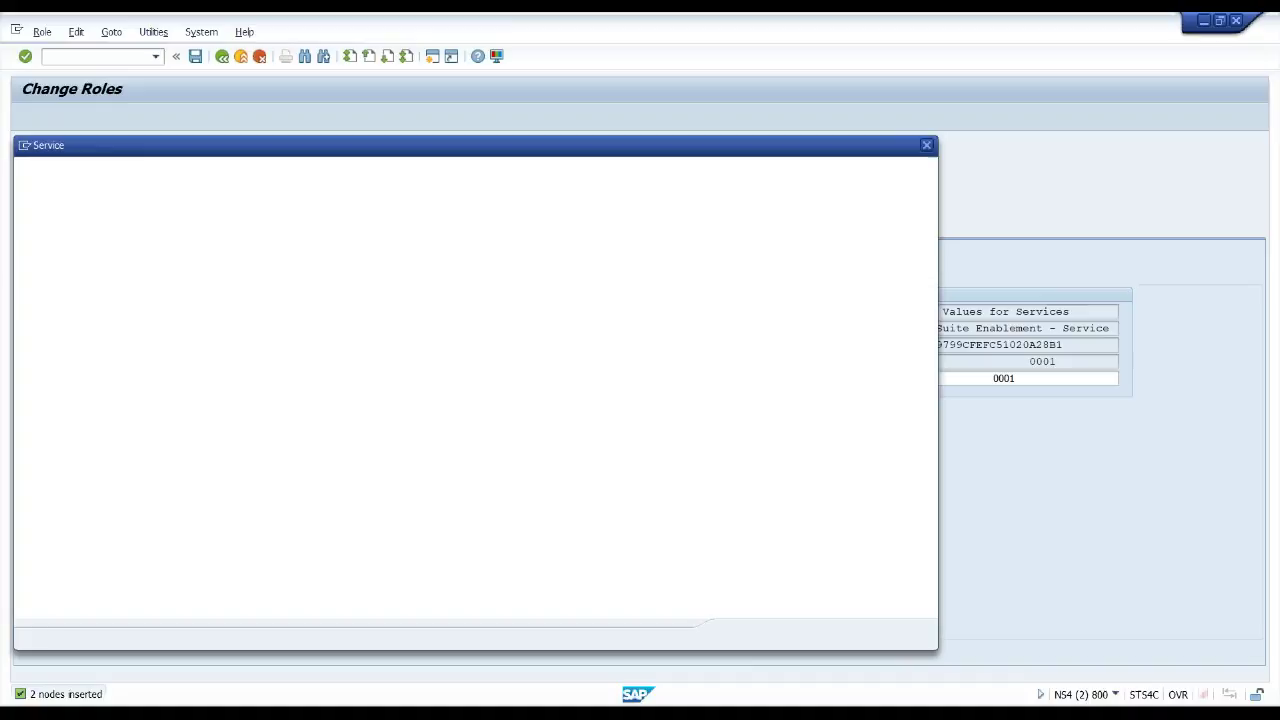
pyautogui.click(461, 204)
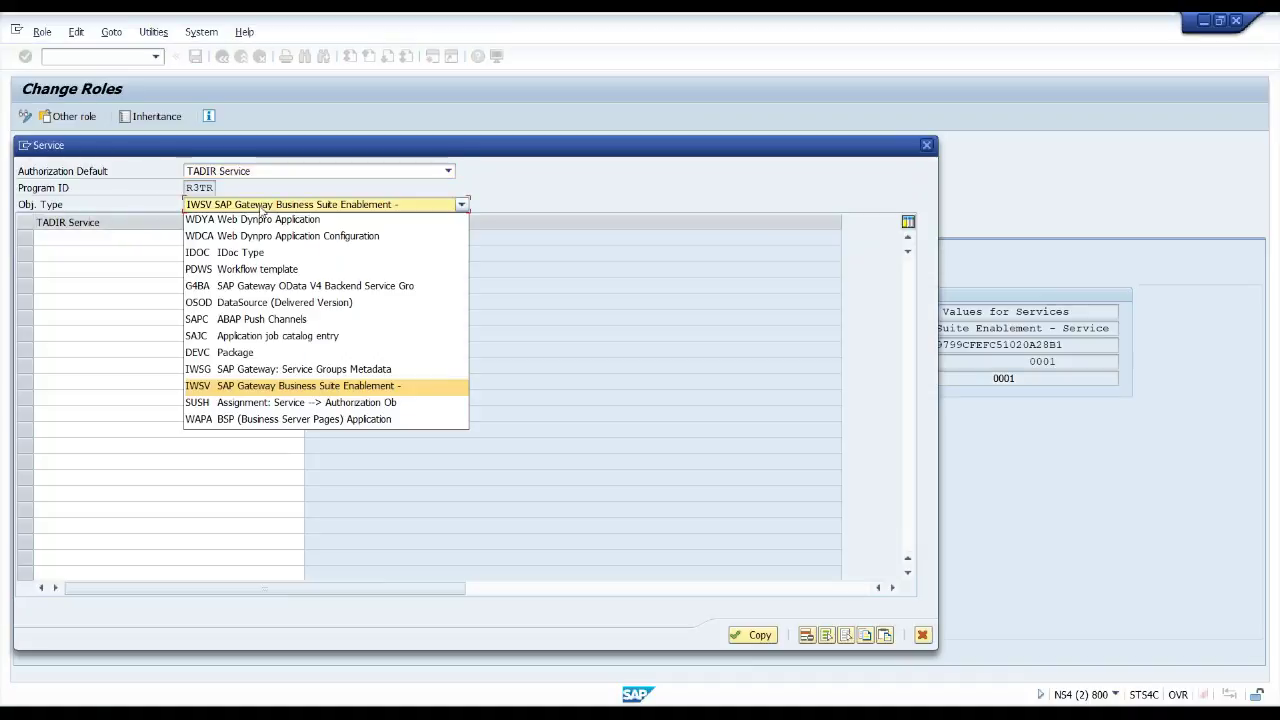
pyautogui.click(236, 371)
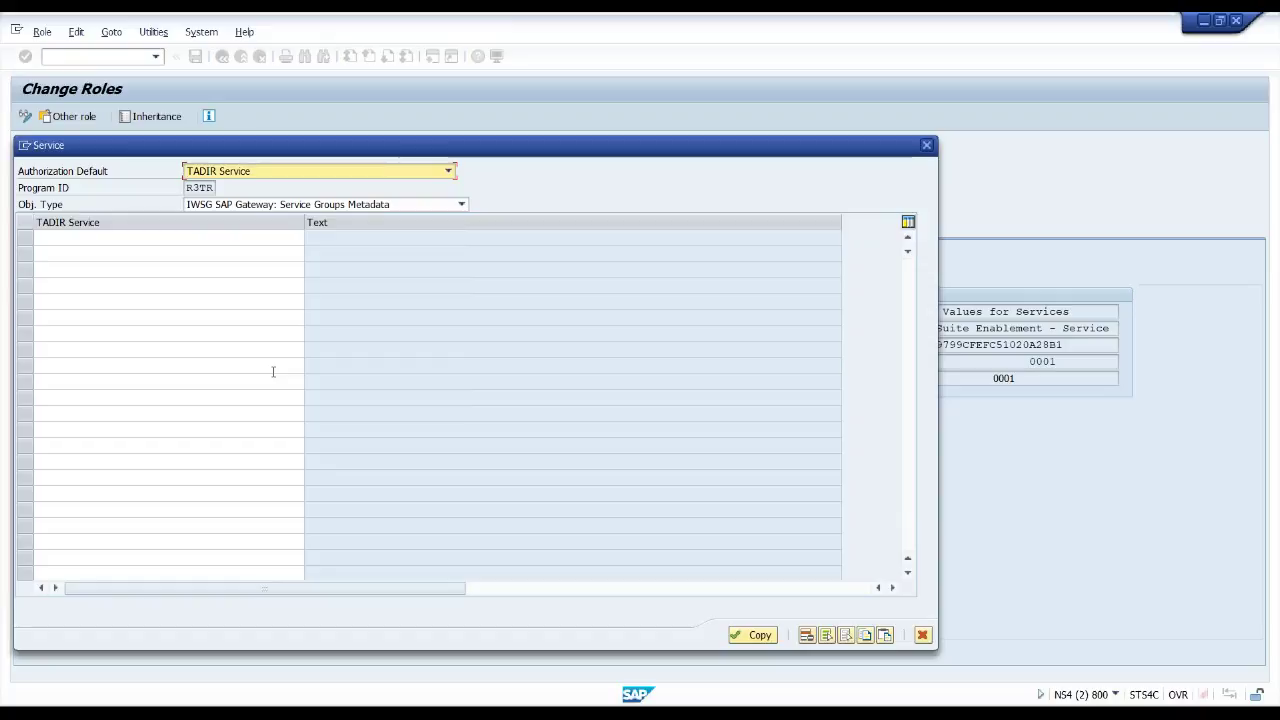
pyautogui.click(160, 238)
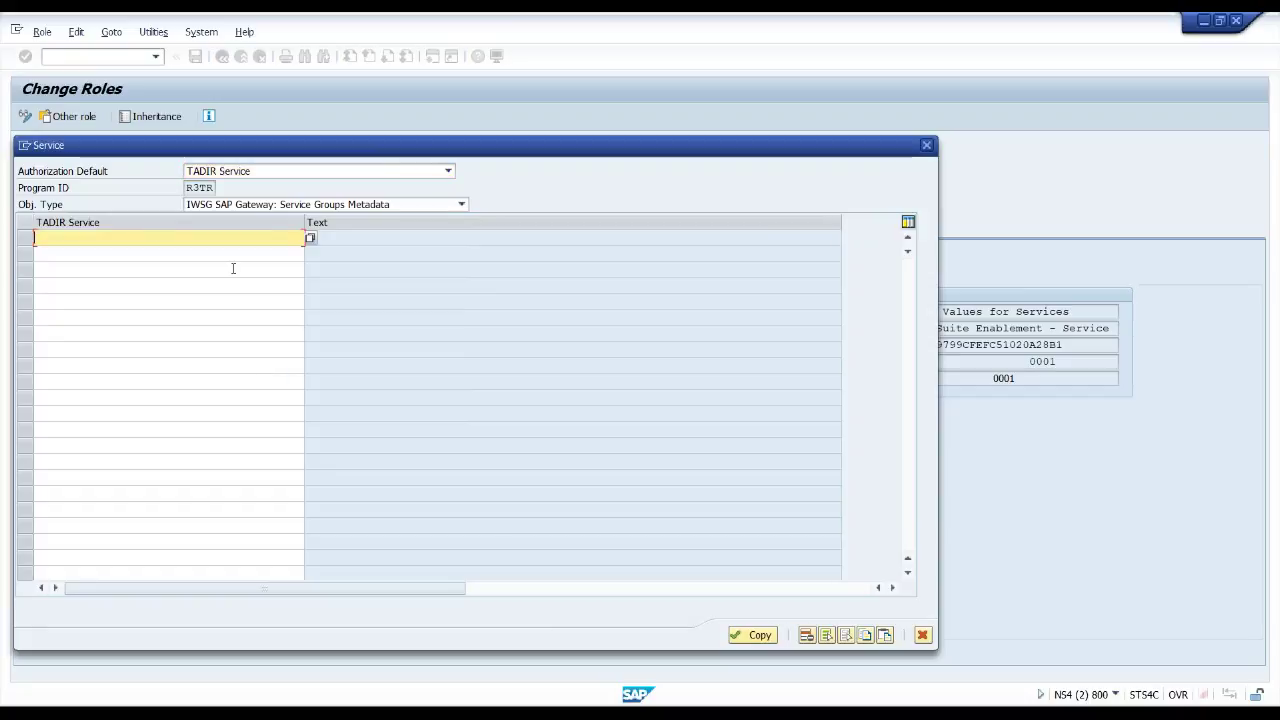
pyautogui.press('Down')
pyautogui.press('Down')
pyautogui.press('Down')
pyautogui.press('Down')
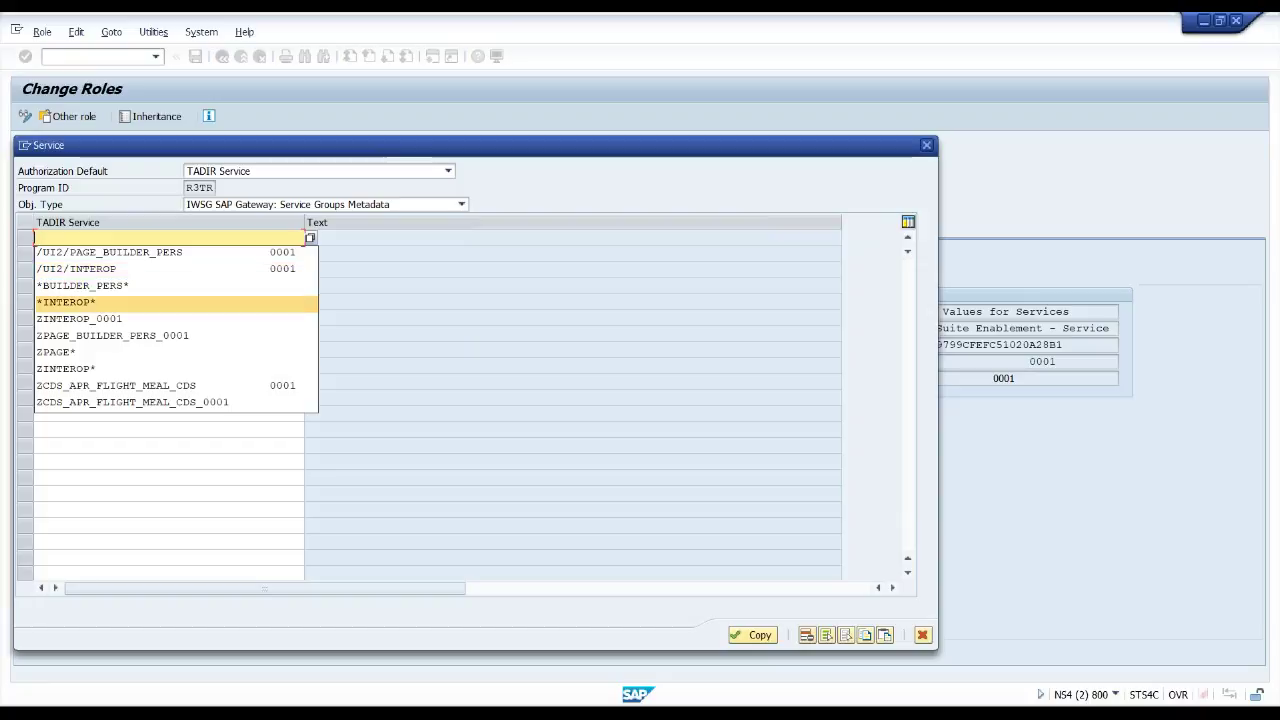
pyautogui.press('Return')
pyautogui.press('F4')
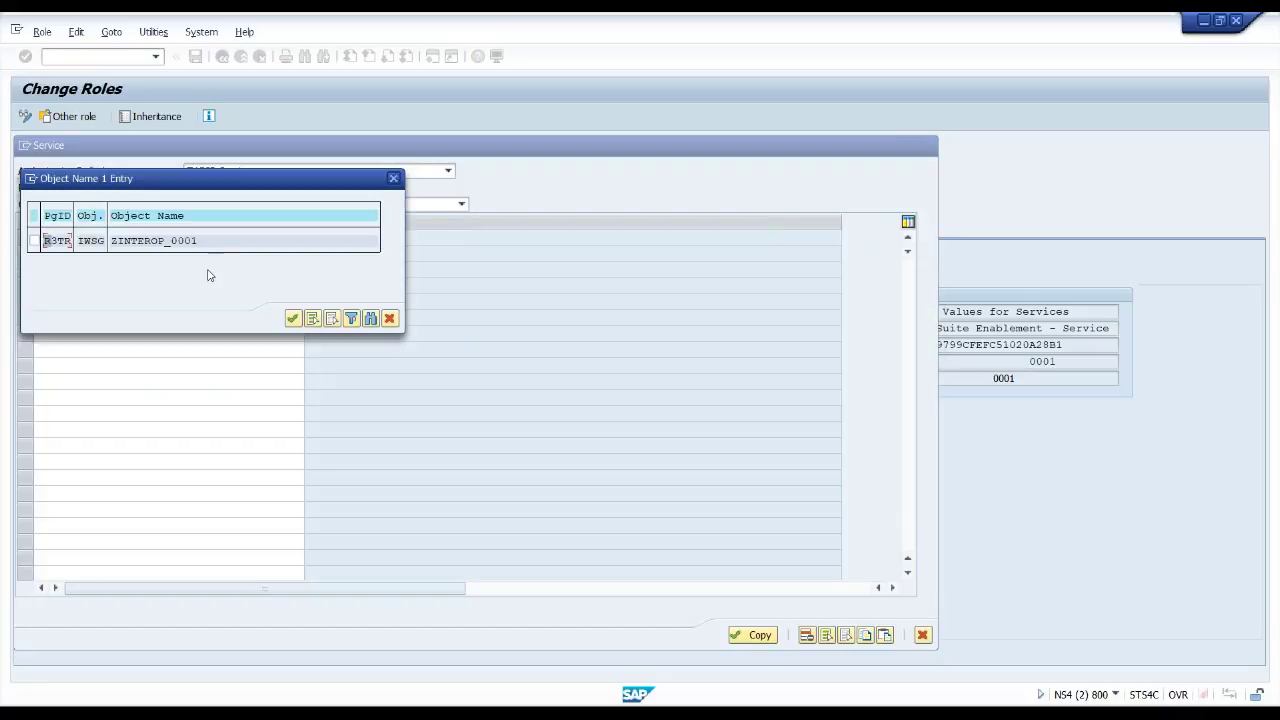
pyautogui.click(115, 242)
pyautogui.click(34, 240)
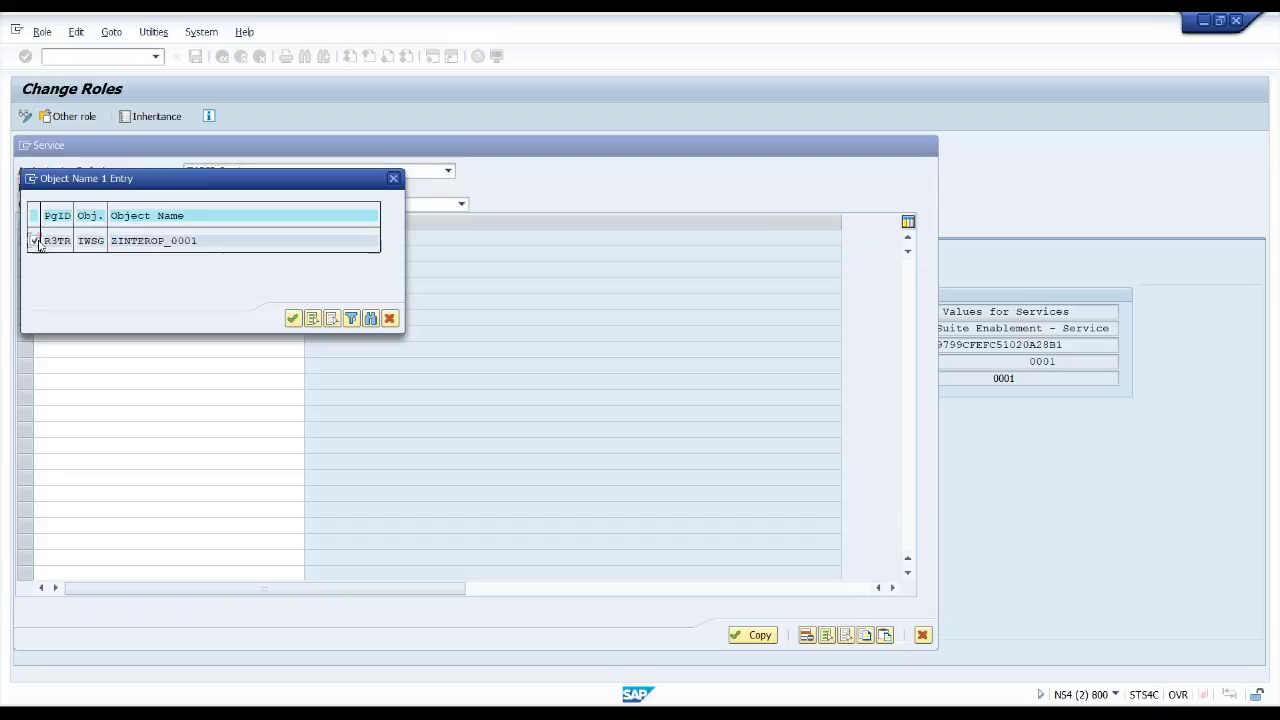
pyautogui.click(293, 318)
# - Find *BUILDER_PERS*, add ZPAGE_BUILDER_PERS_0001 as the second service group, and copy both IWSG entries into the role menu
pyautogui.click(126, 256)
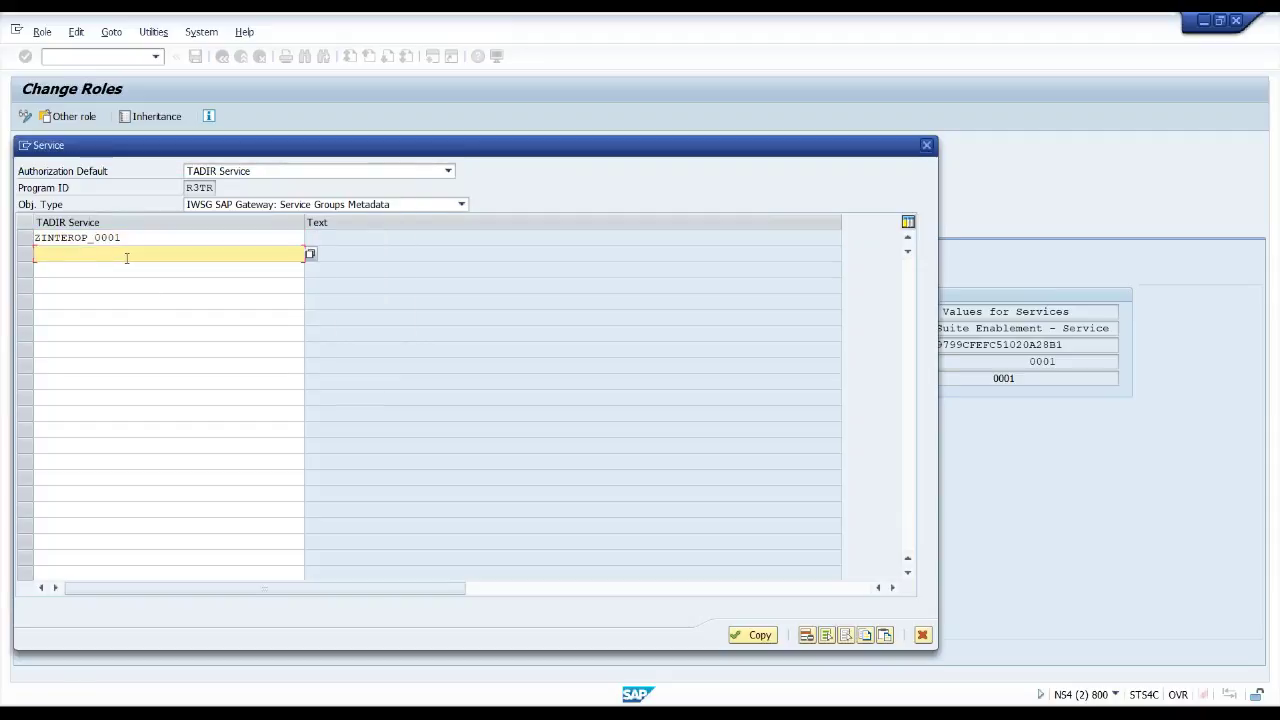
pyautogui.press('BackSpace')
pyautogui.press('Down')
pyautogui.press('Down')
pyautogui.press('Down')
pyautogui.press('Down')
pyautogui.press('Down')
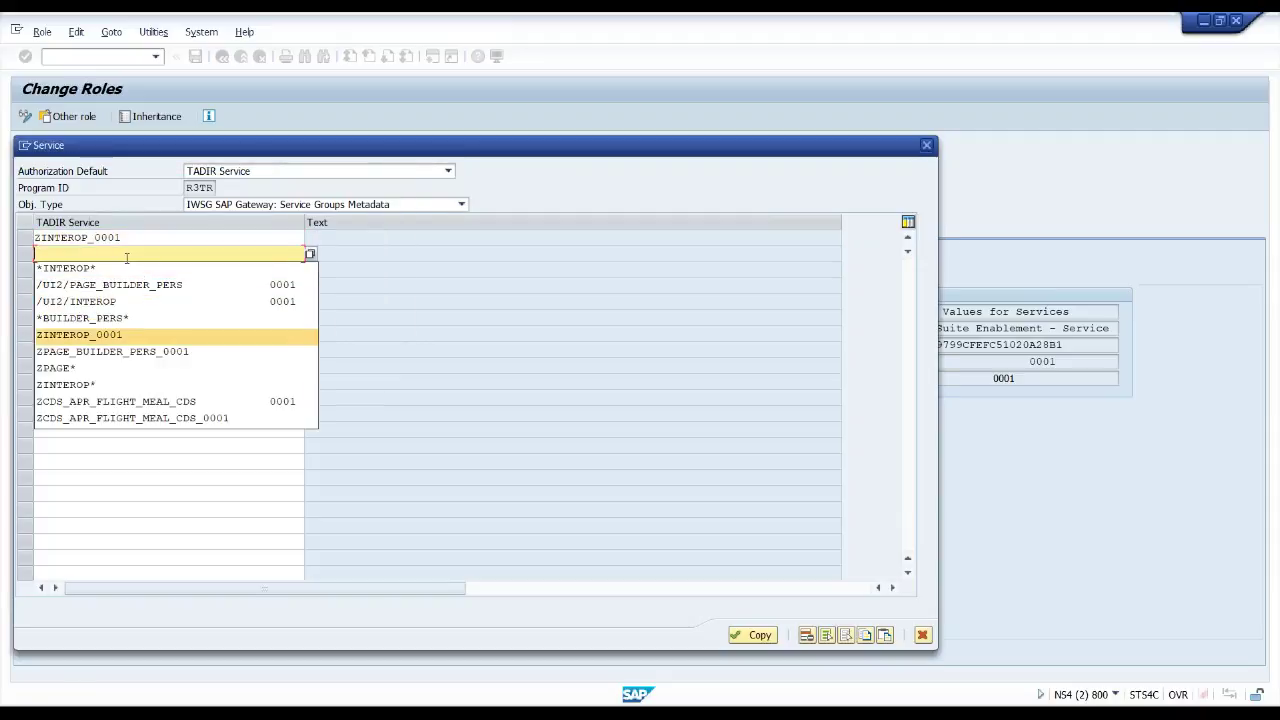
pyautogui.press('Up')
pyautogui.press('Return')
pyautogui.press('Return')
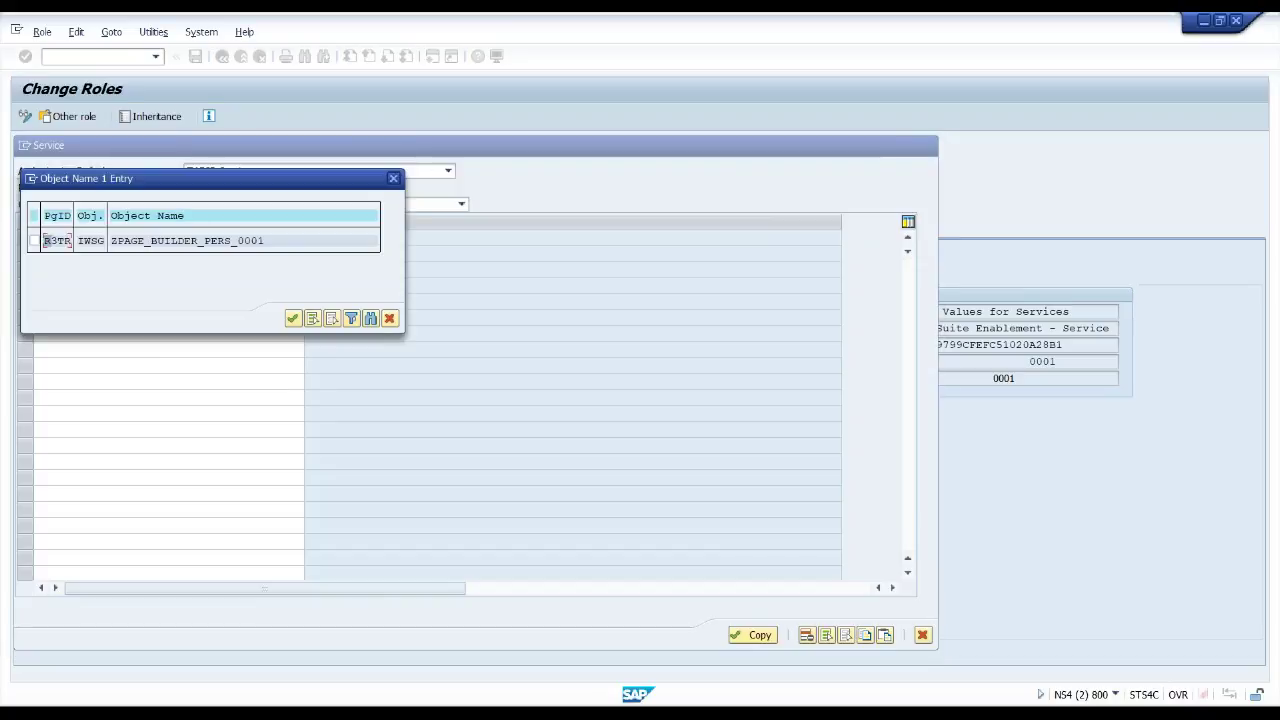
pyautogui.click(292, 318)
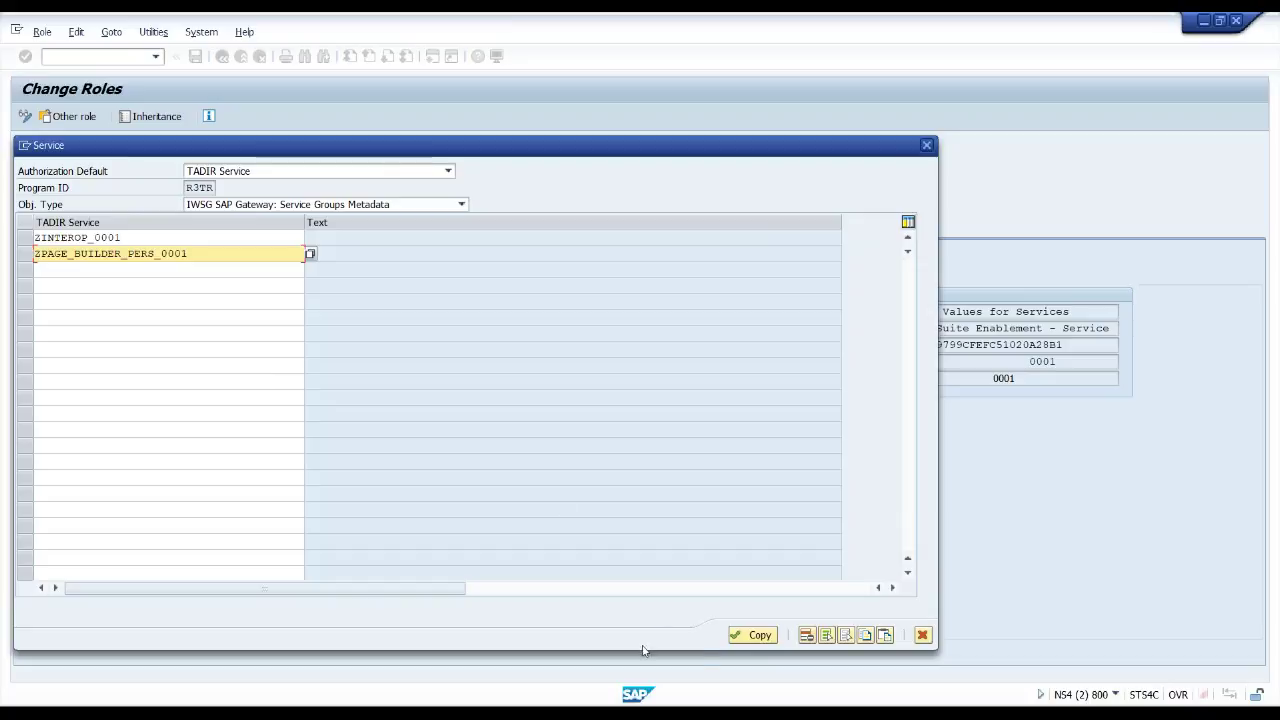
pyautogui.click(753, 636)
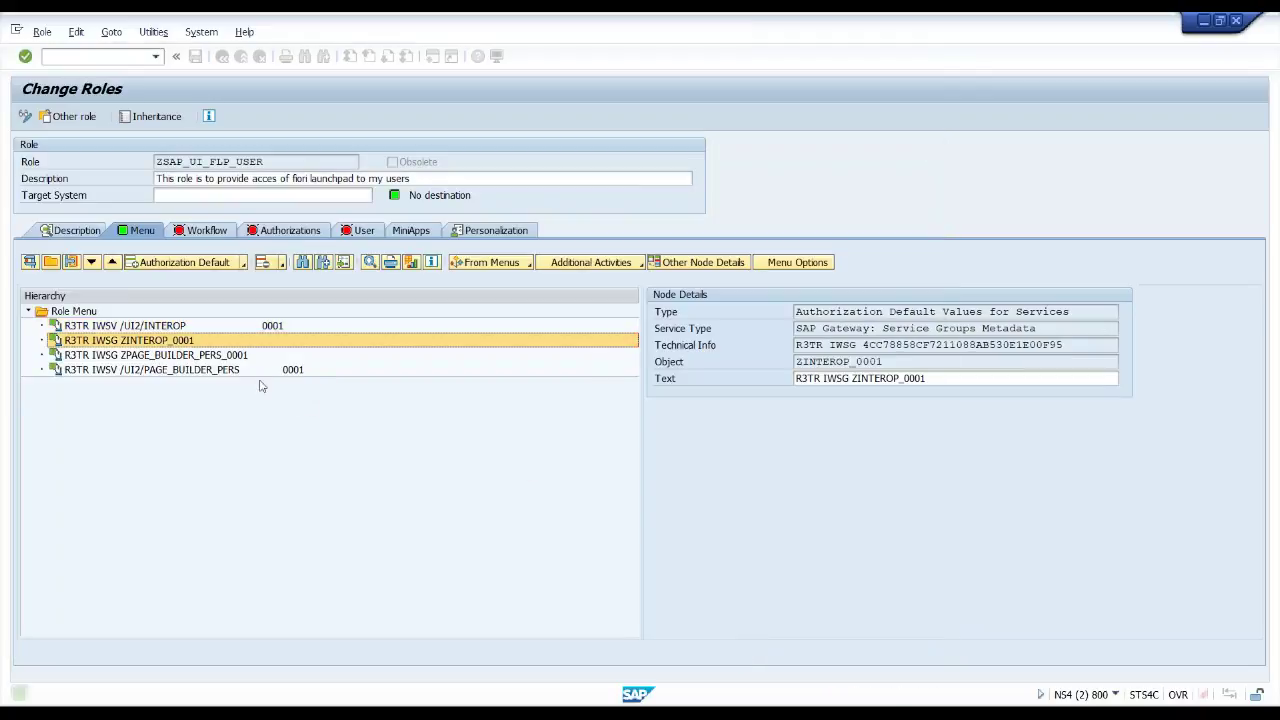
# - Review the INTEROP and PAGE_BUILDER_PERS nodes in the role menu and save the role
pyautogui.click(174, 328)
pyautogui.click(178, 355)
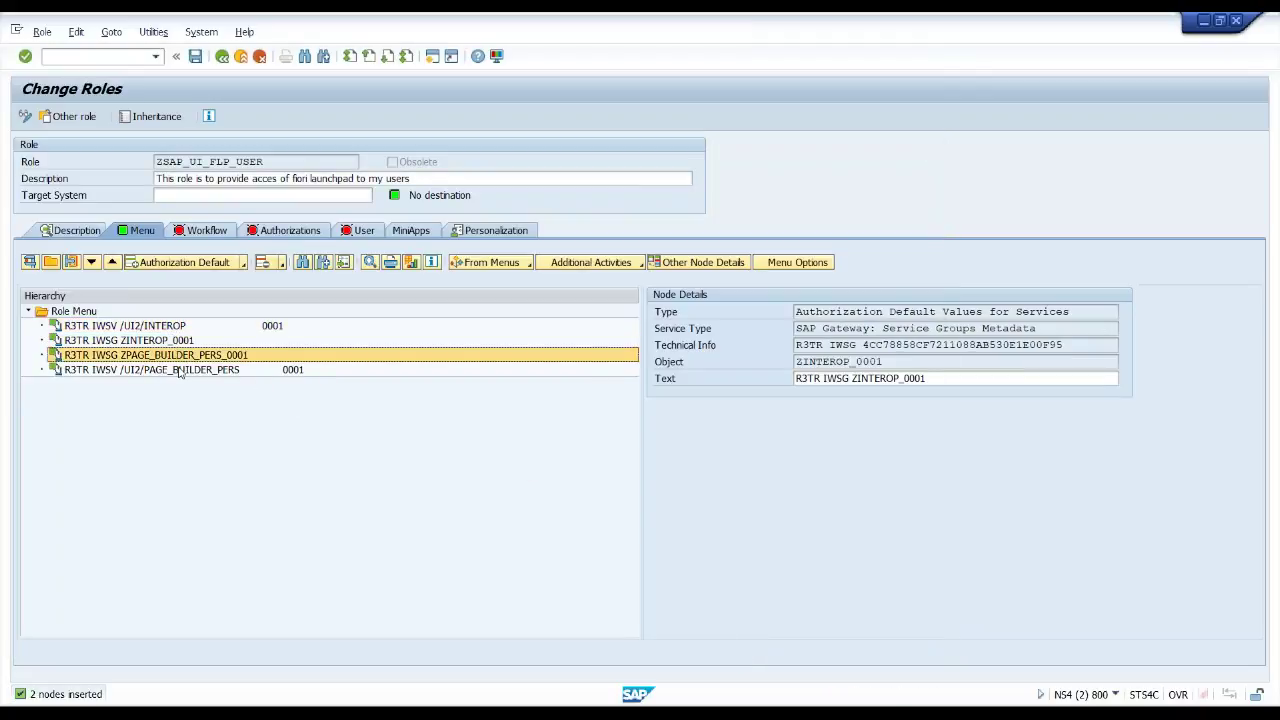
pyautogui.click(182, 370)
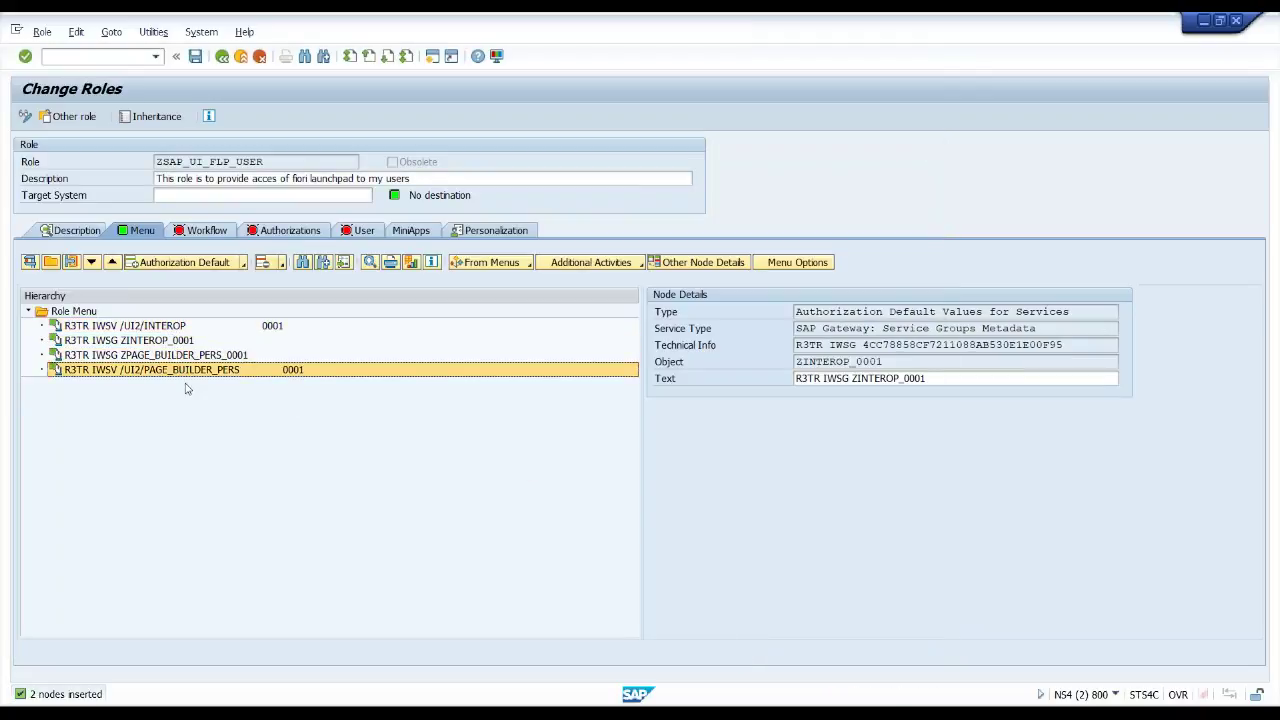
pyautogui.click(195, 56)
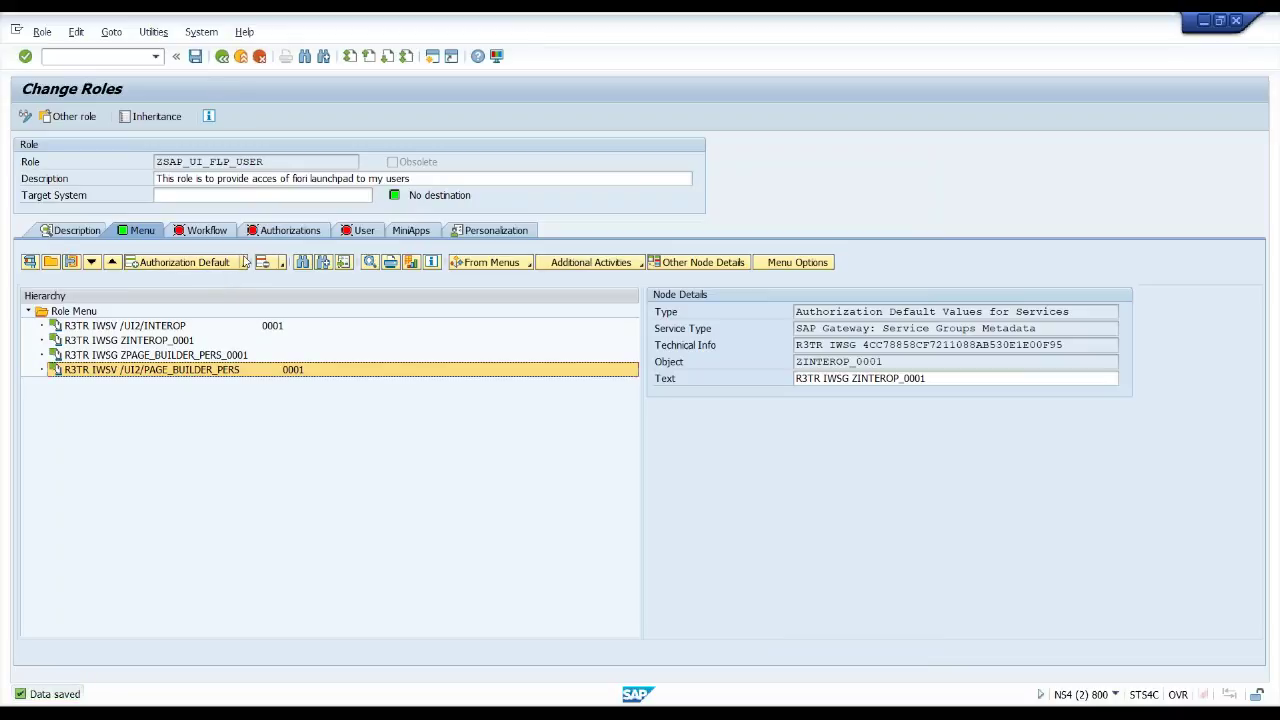
# - Open the authorization data of role ZSAP_UI_FLP_USER and go to the authorization profile name
pyautogui.click(283, 231)
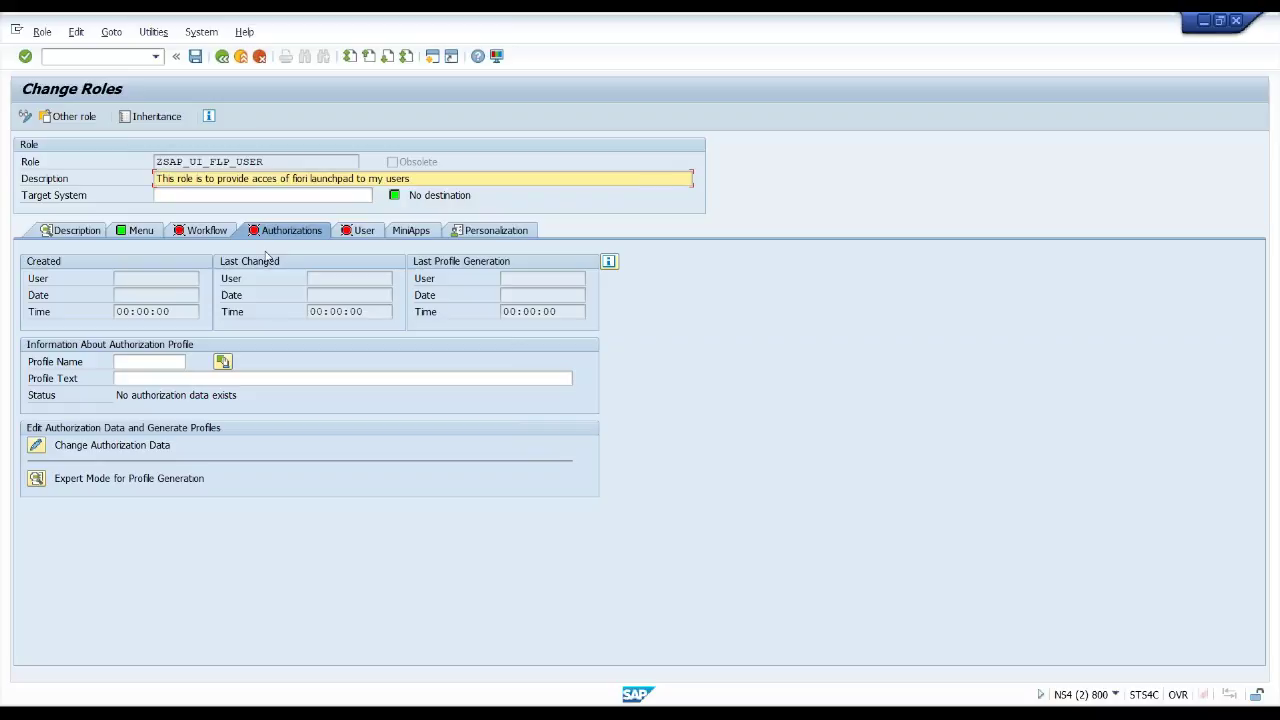
pyautogui.click(140, 361)
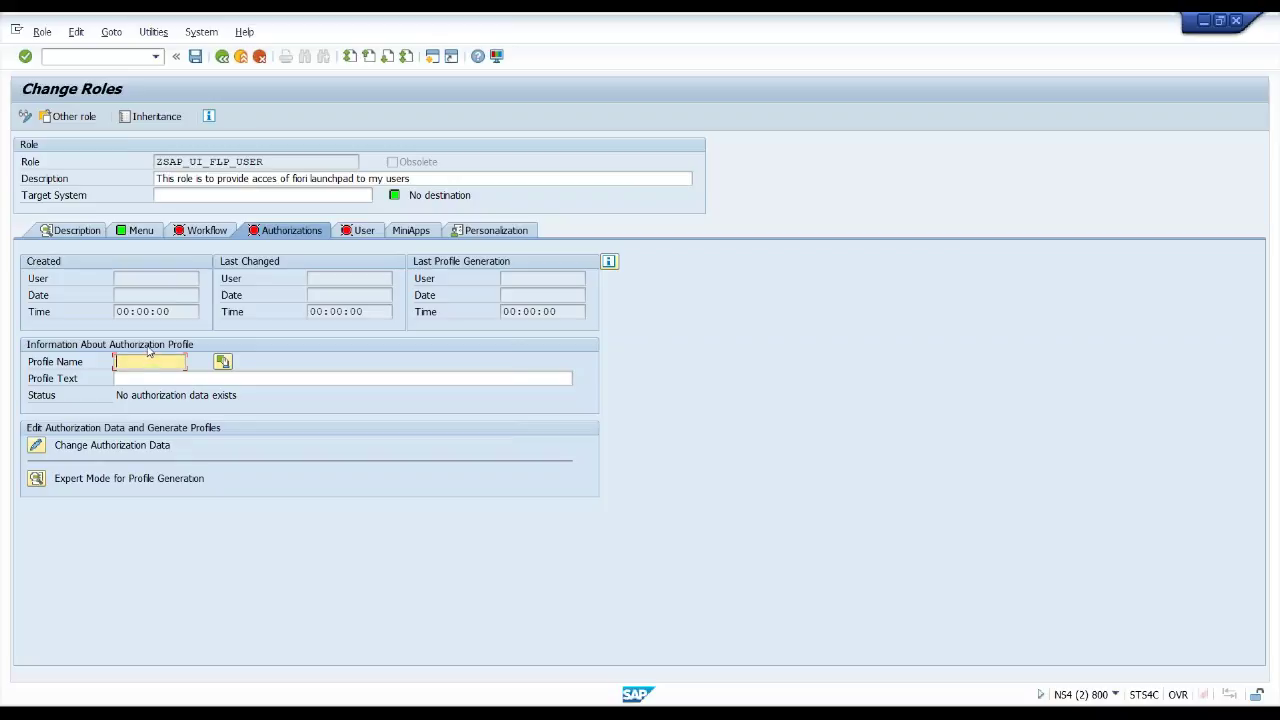
# - Switch to the PowerPoint presentation and title slide 7 "Role and profile"
pyautogui.hotkey('alt', 'Tab')
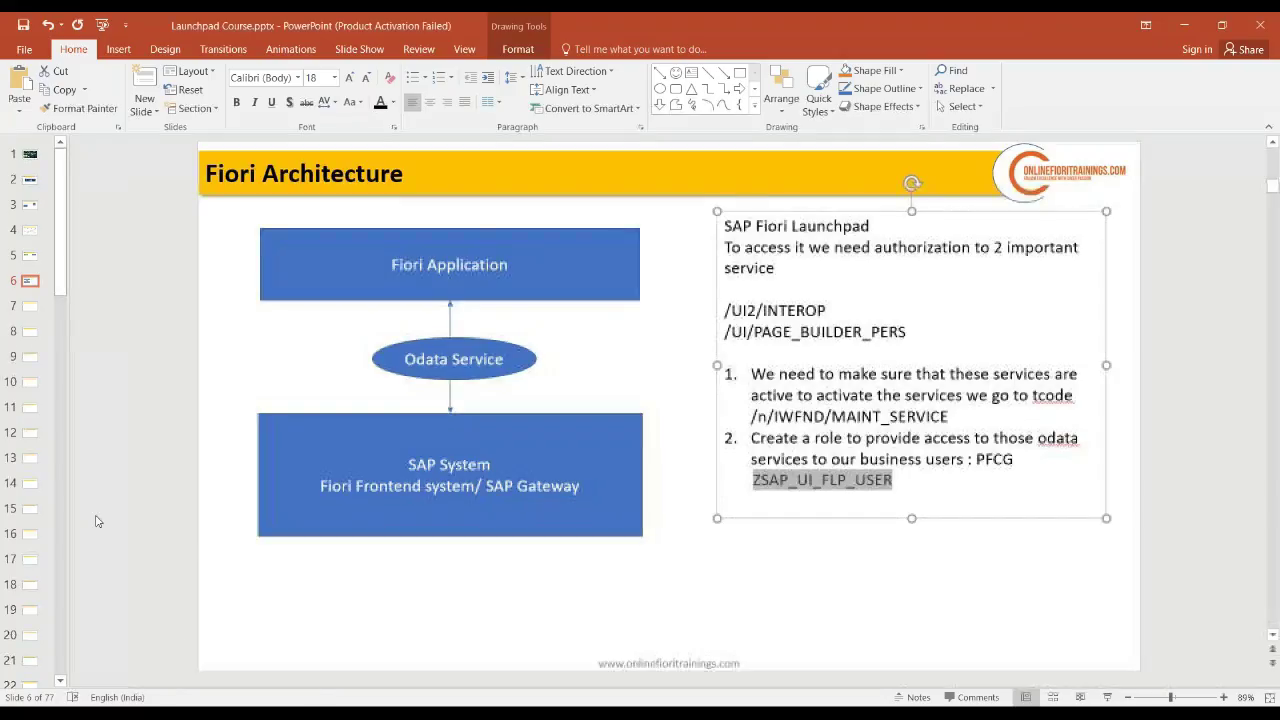
pyautogui.click(30, 308)
pyautogui.click(318, 180)
pyautogui.write('Role and profule')
pyautogui.press('BackSpace')
pyautogui.press('BackSpace')
pyautogui.write('i')
pyautogui.press('BackSpace')
pyautogui.press('BackSpace')
pyautogui.write('ile')
pyautogui.click(352, 309)
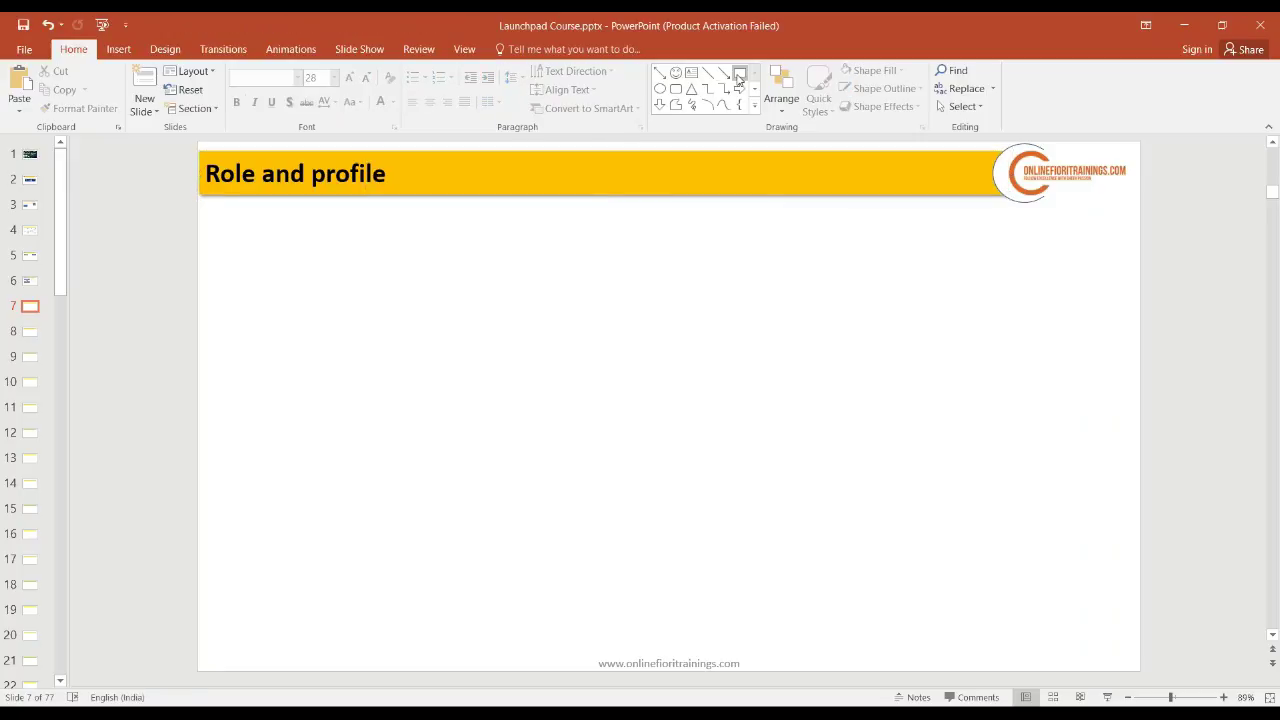
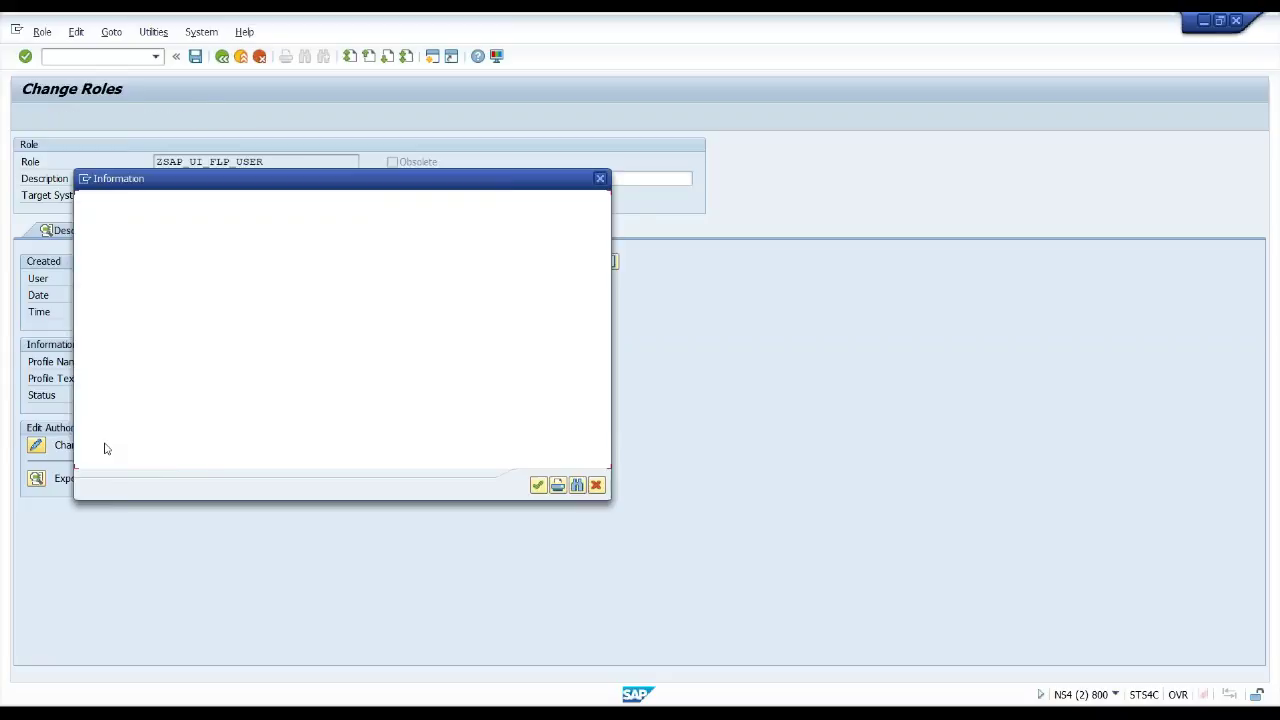
# - Acknowledge the information dialog, expand object class AAAB down to the S_SERVICE fields, and widen the Value column to read all SRV_NAME values
pyautogui.click(538, 486)
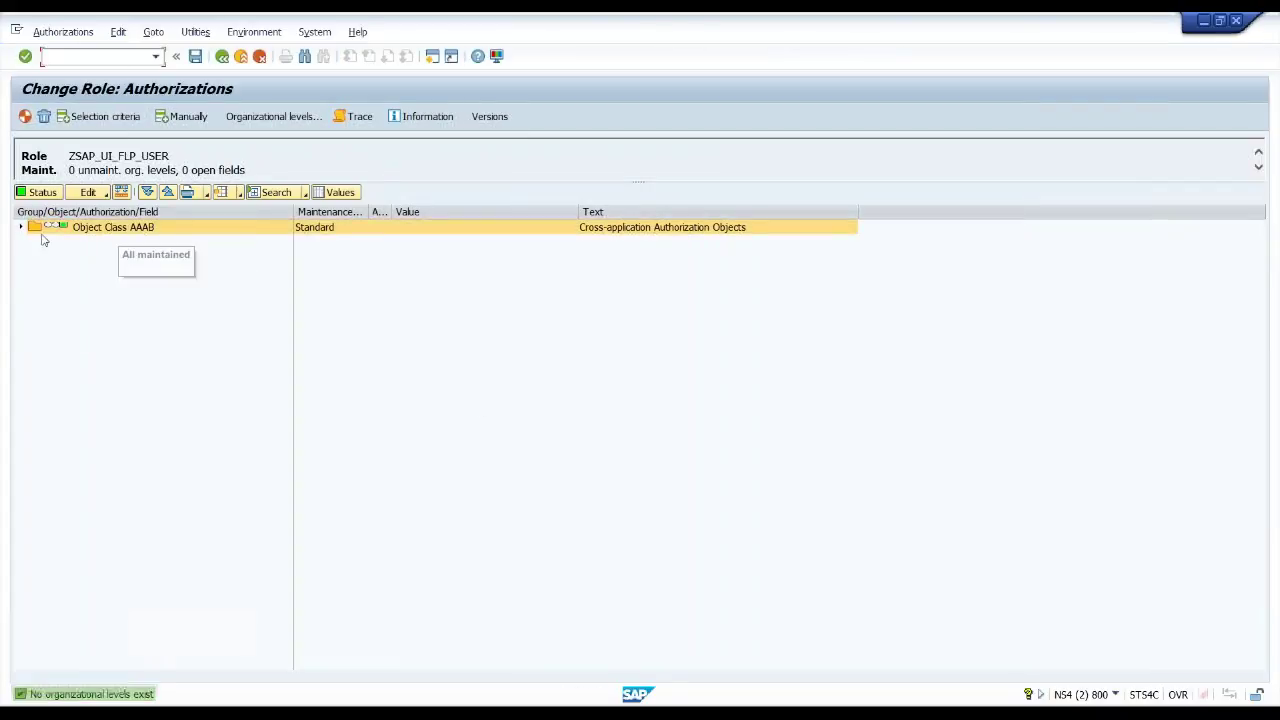
pyautogui.click(20, 227)
pyautogui.click(34, 241)
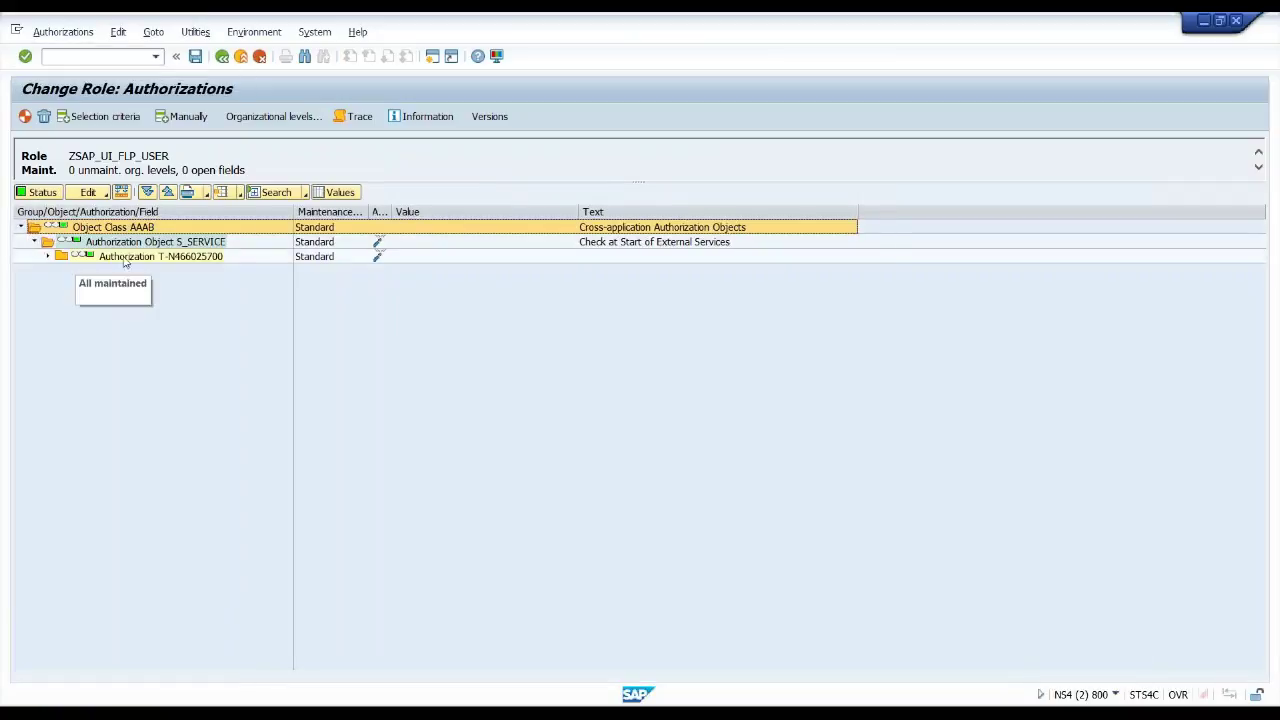
pyautogui.click(208, 249)
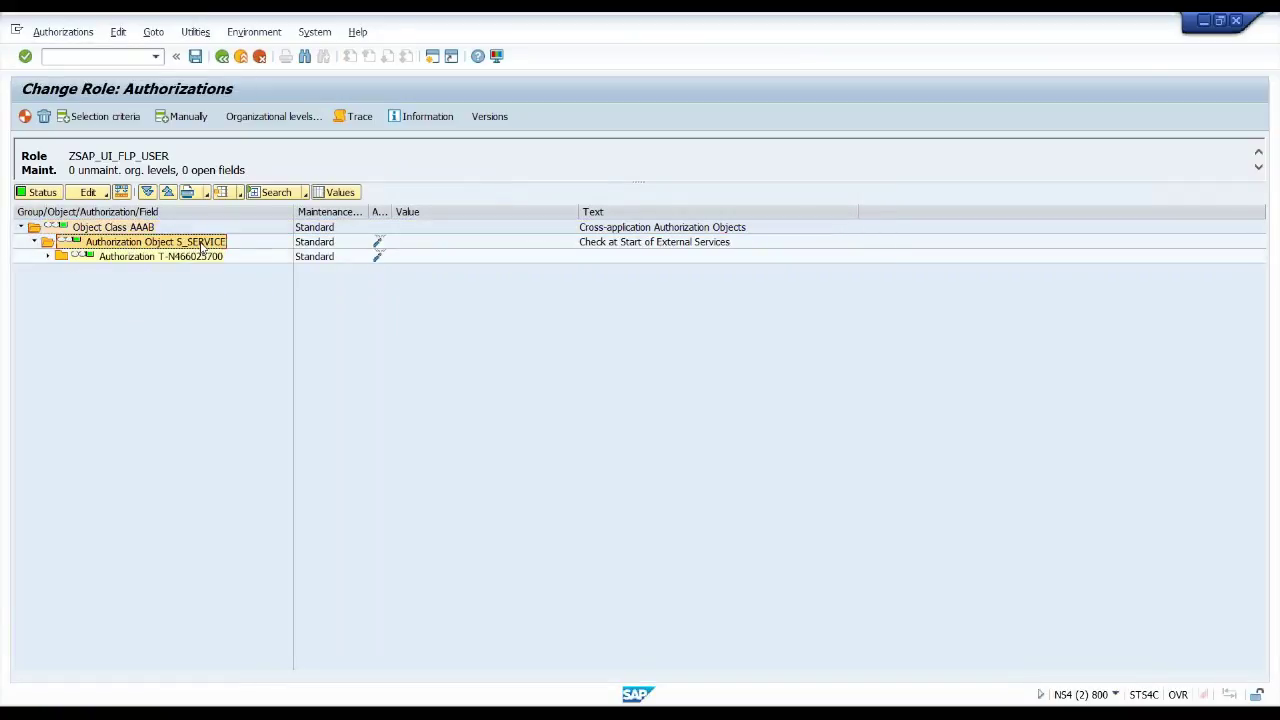
pyautogui.click(47, 257)
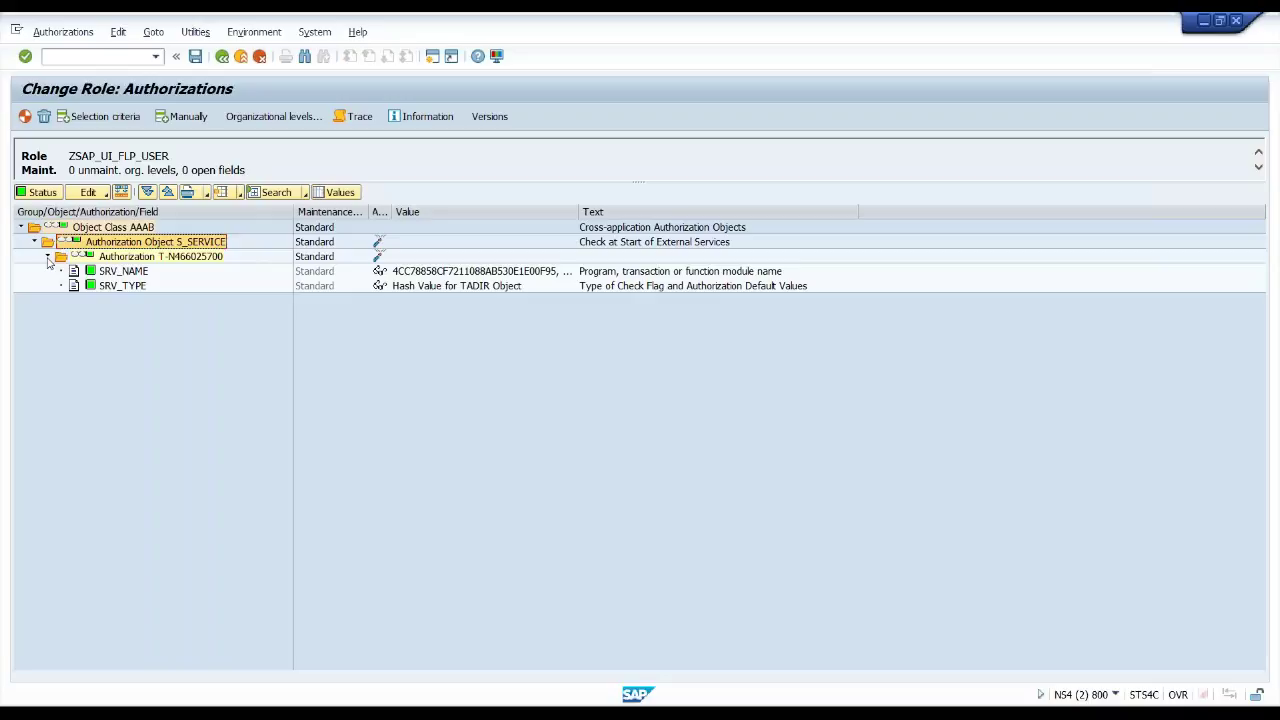
pyautogui.moveTo(579, 212); pyautogui.dragTo(946, 214)
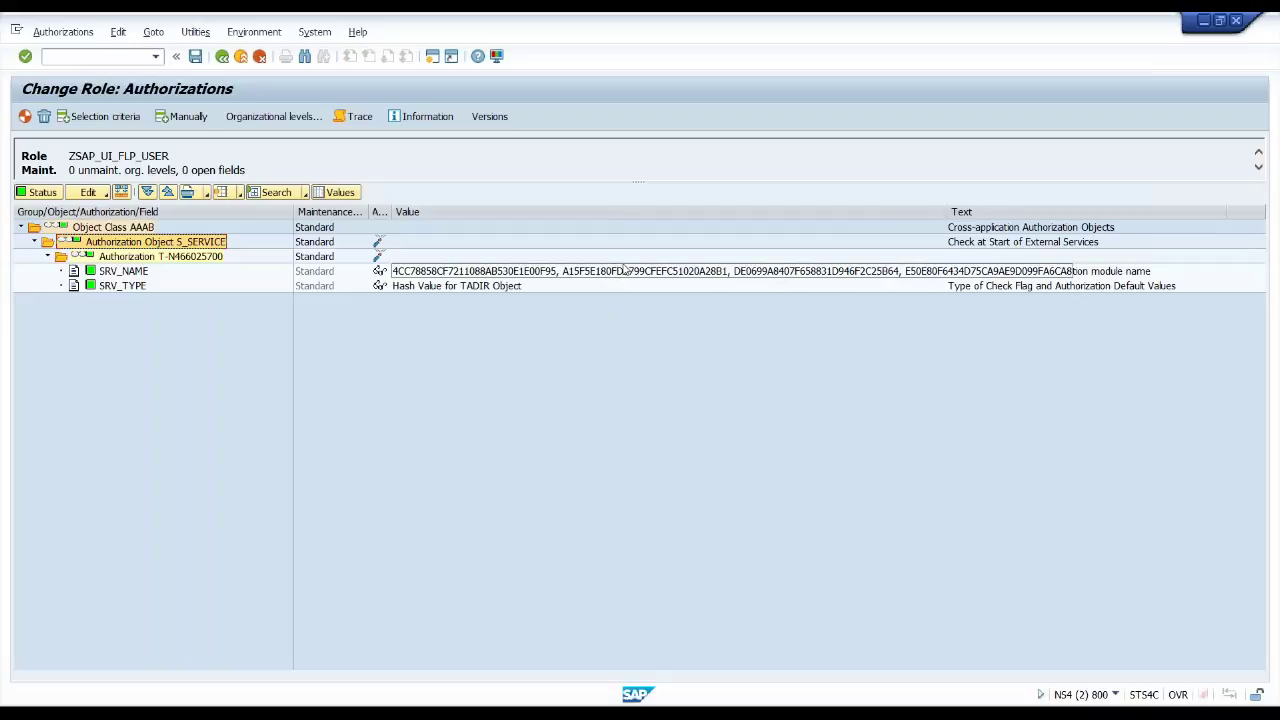
pyautogui.click(458, 272)
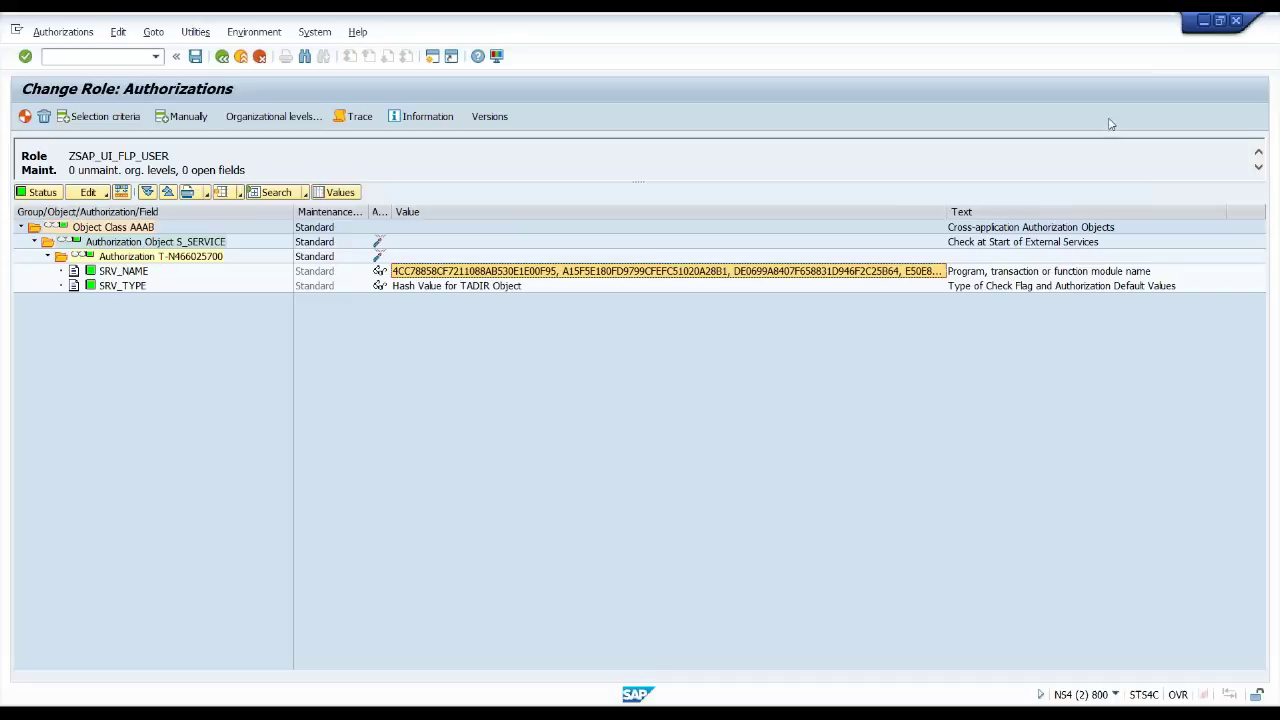
pyautogui.moveTo(946, 212); pyautogui.dragTo(1205, 212)
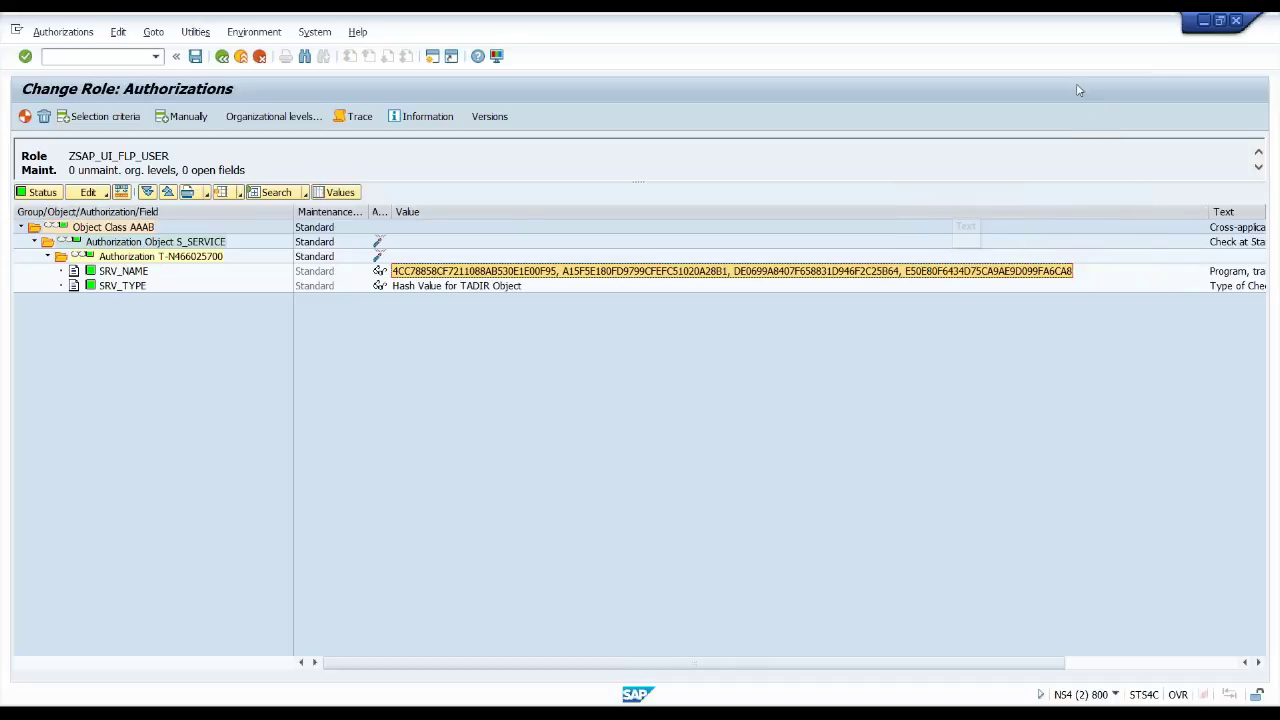
pyautogui.click(1205, 22)
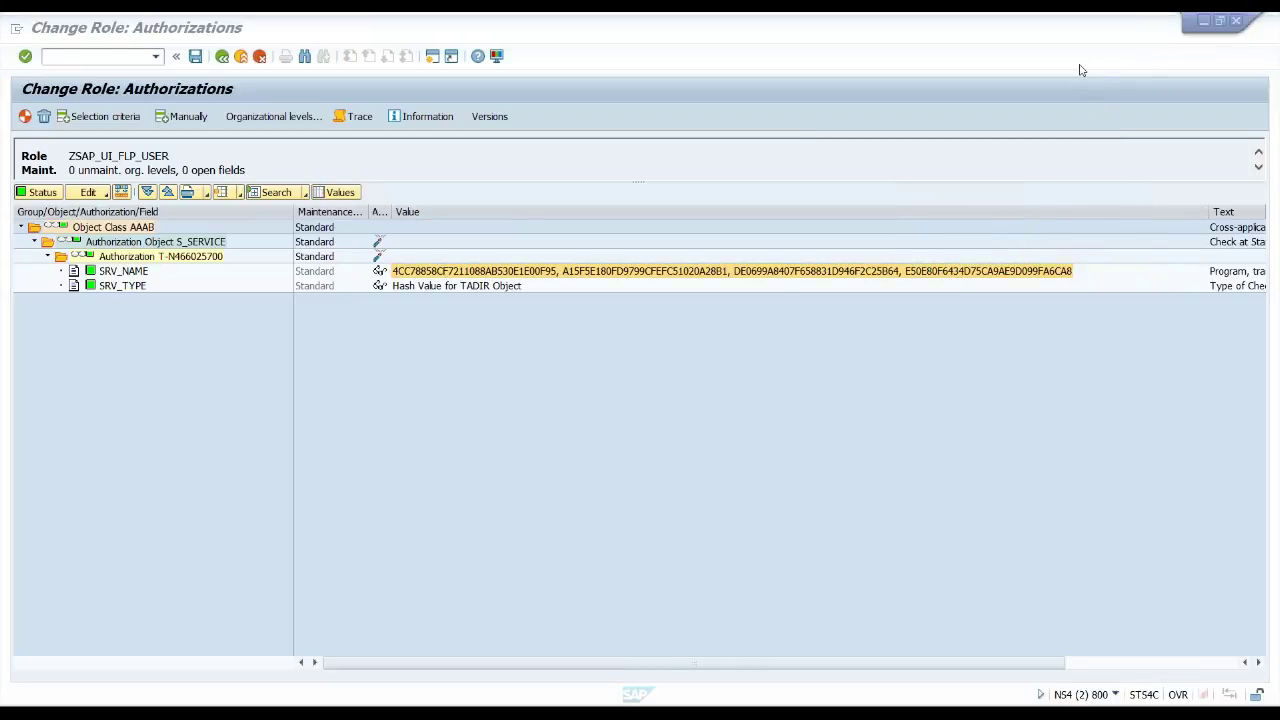
pyautogui.moveTo(507, 309)
pyautogui.mouseDown()
pyautogui.moveTo(527, 266)
pyautogui.moveTo(519, 279)
pyautogui.mouseUp()
pyautogui.moveTo(620, 316); pyautogui.dragTo(640, 277)
pyautogui.moveTo(772, 325)
pyautogui.mouseDown()
pyautogui.moveTo(785, 282)
pyautogui.moveTo(793, 290)
pyautogui.mouseUp()
pyautogui.moveTo(930, 340)
pyautogui.mouseDown()
pyautogui.moveTo(932, 281)
pyautogui.moveTo(948, 298)
pyautogui.mouseUp()
pyautogui.moveTo(163, 262)
pyautogui.mouseDown()
pyautogui.moveTo(92, 266)
pyautogui.moveTo(157, 256)
pyautogui.moveTo(152, 288)
pyautogui.moveTo(130, 268)
pyautogui.mouseUp()
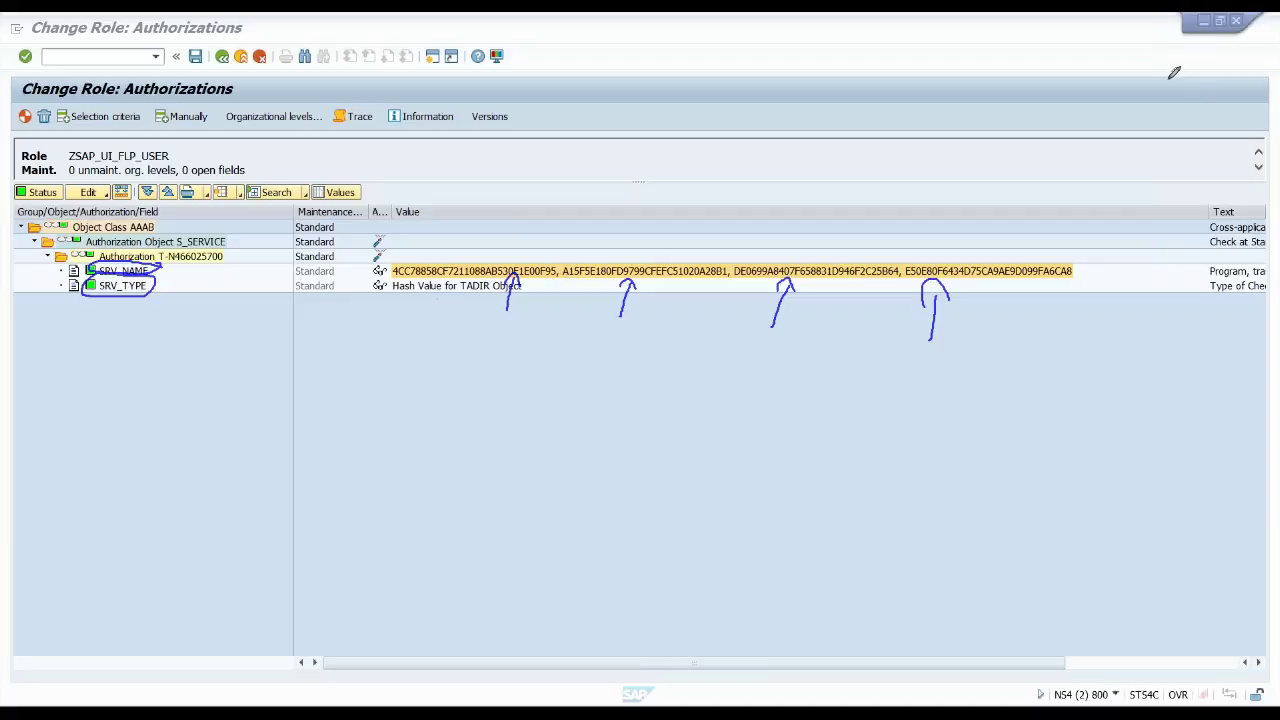
pyautogui.press('Escape')
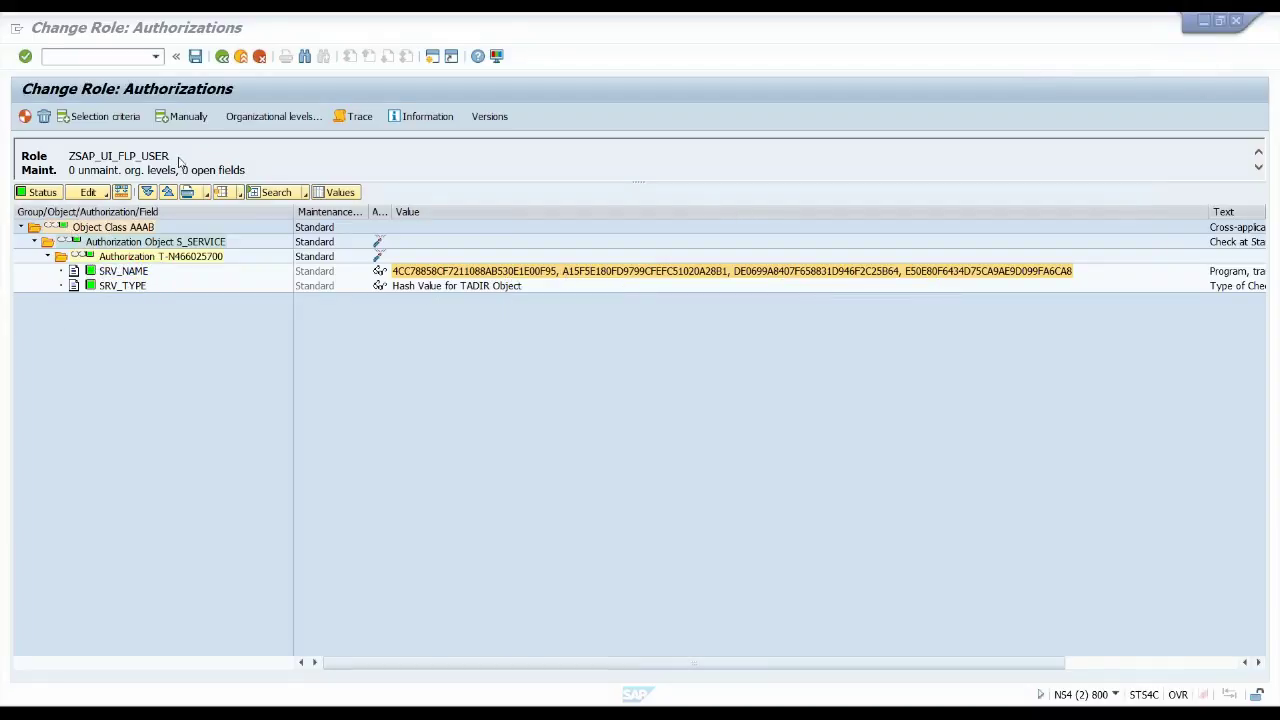
# - Generate the authorization profile with the proposed name and text, return to the role, and check its profile name and status
pyautogui.click(25, 117)
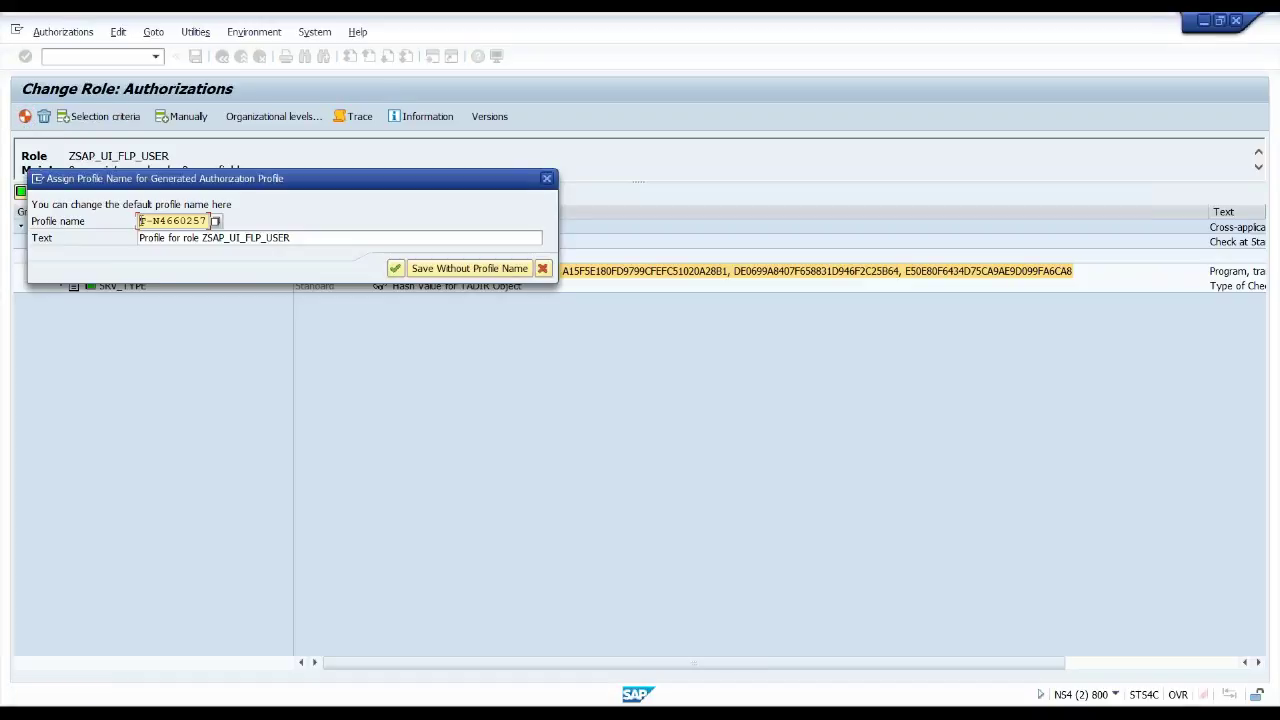
pyautogui.click(394, 268)
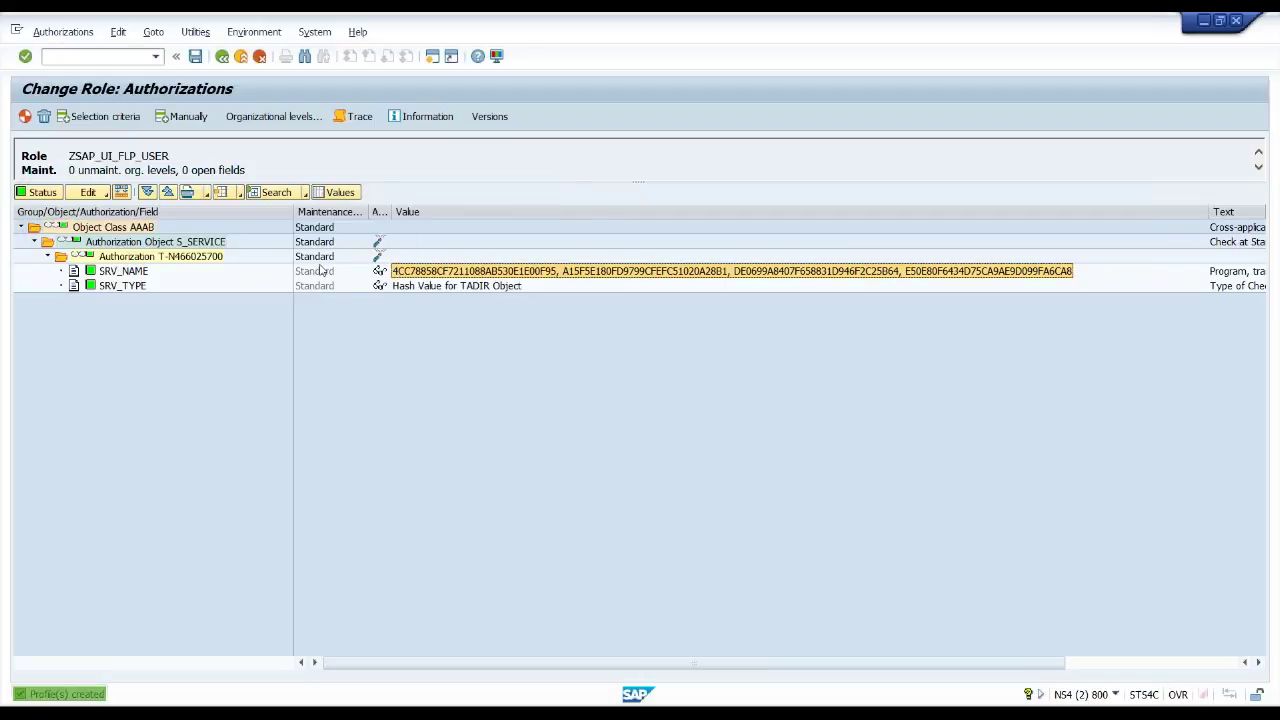
pyautogui.click(222, 57)
pyautogui.moveTo(185, 362); pyautogui.dragTo(113, 360)
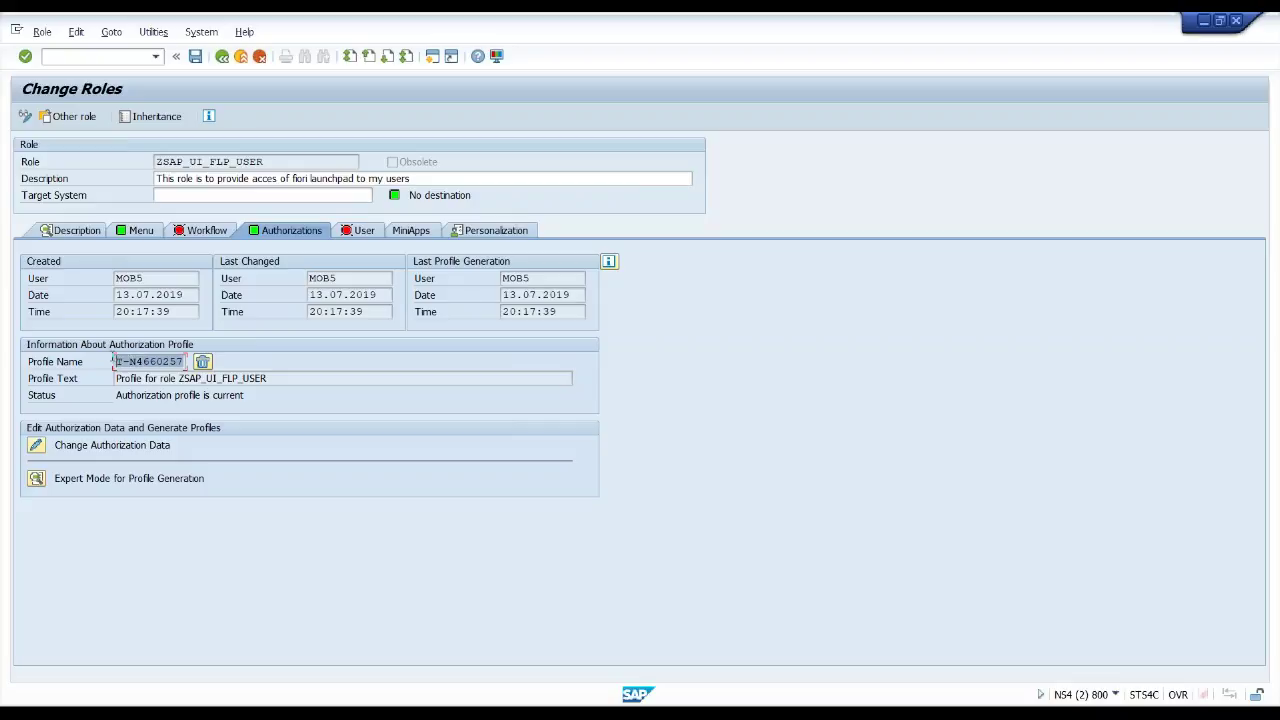
pyautogui.click(330, 390)
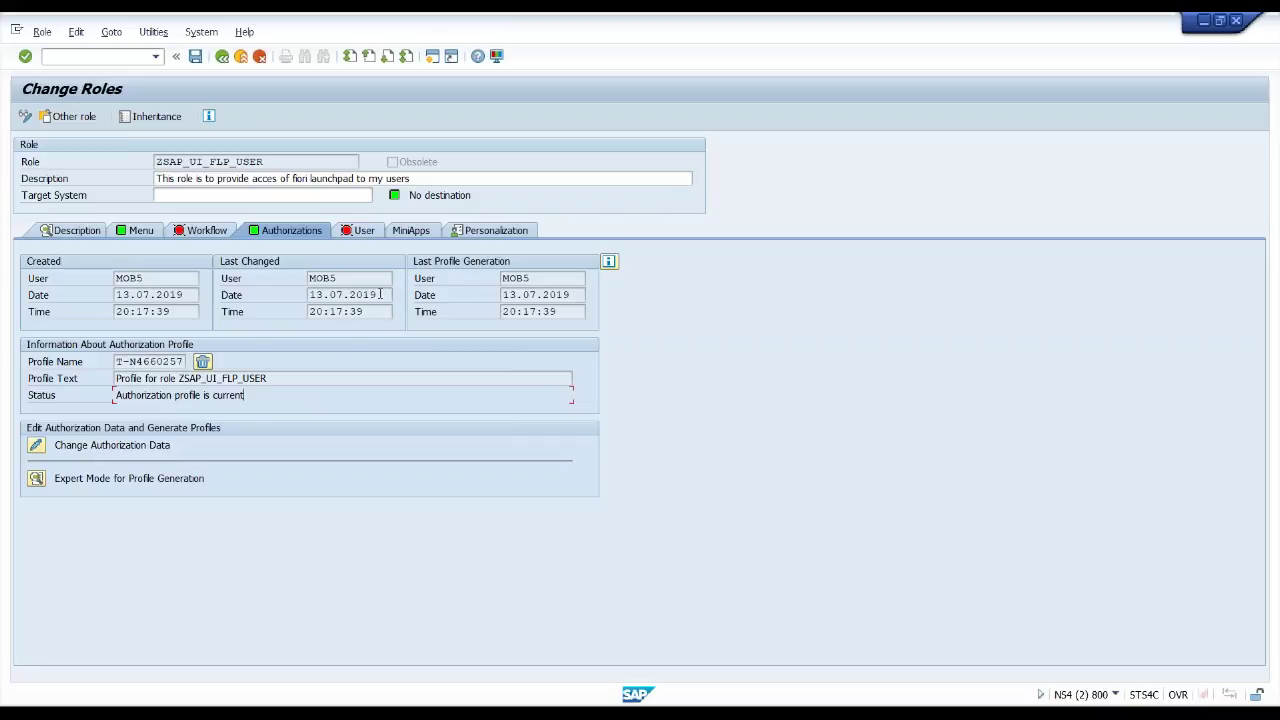
# - Assign user BUSER to role ZSAP_UI_FLP_USER and check the user name of the new assignment
pyautogui.click(364, 236)
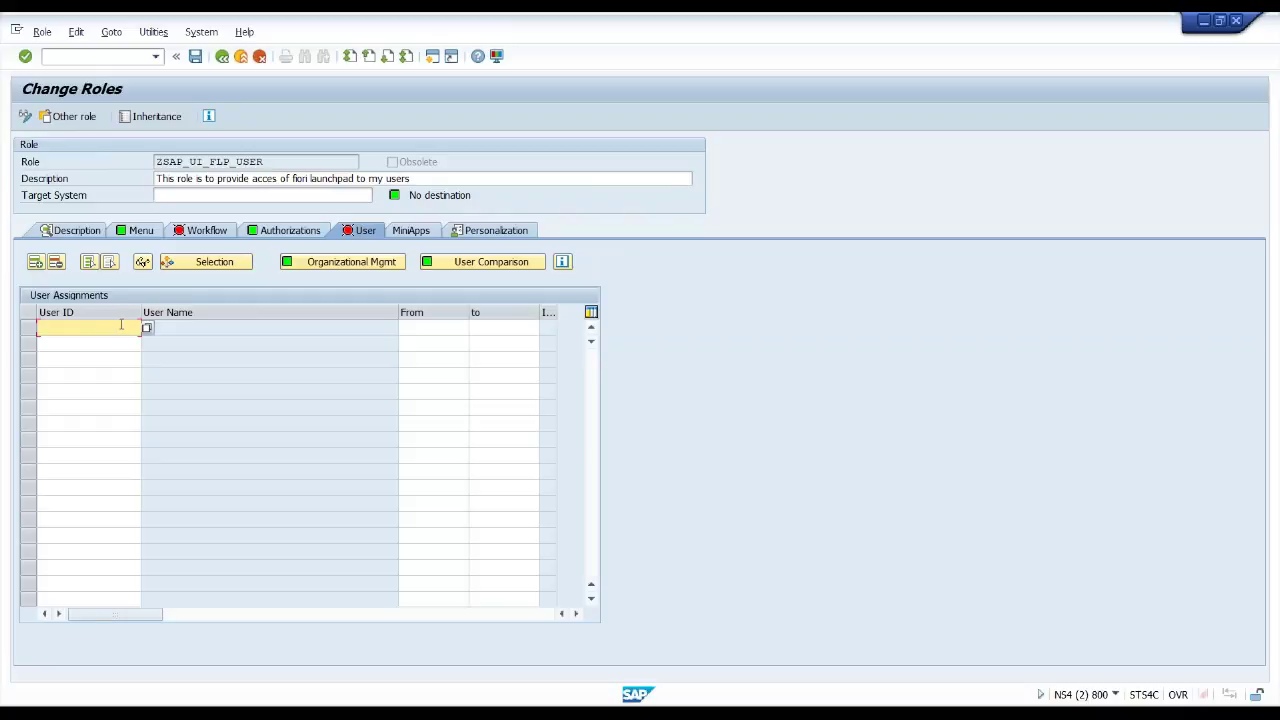
pyautogui.press('capslock')
pyautogui.write('BUSER')
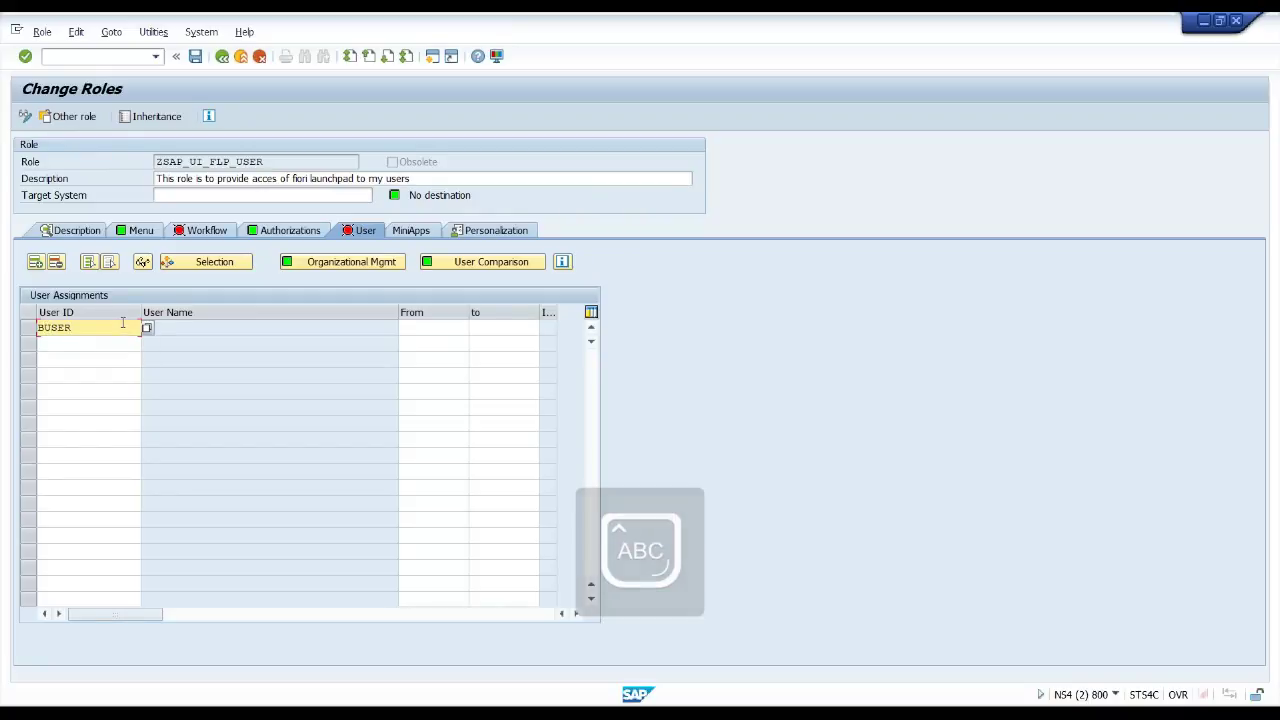
pyautogui.press('Return')
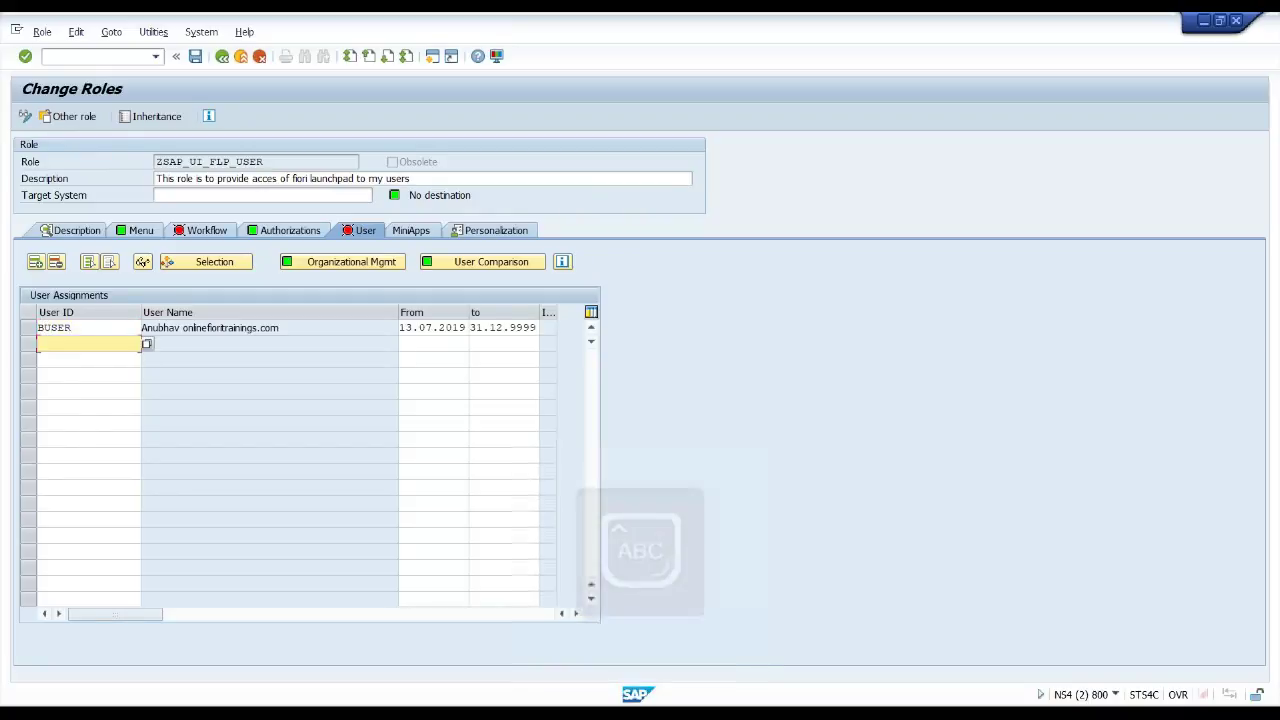
pyautogui.moveTo(317, 331); pyautogui.dragTo(145, 327)
pyautogui.click(324, 327)
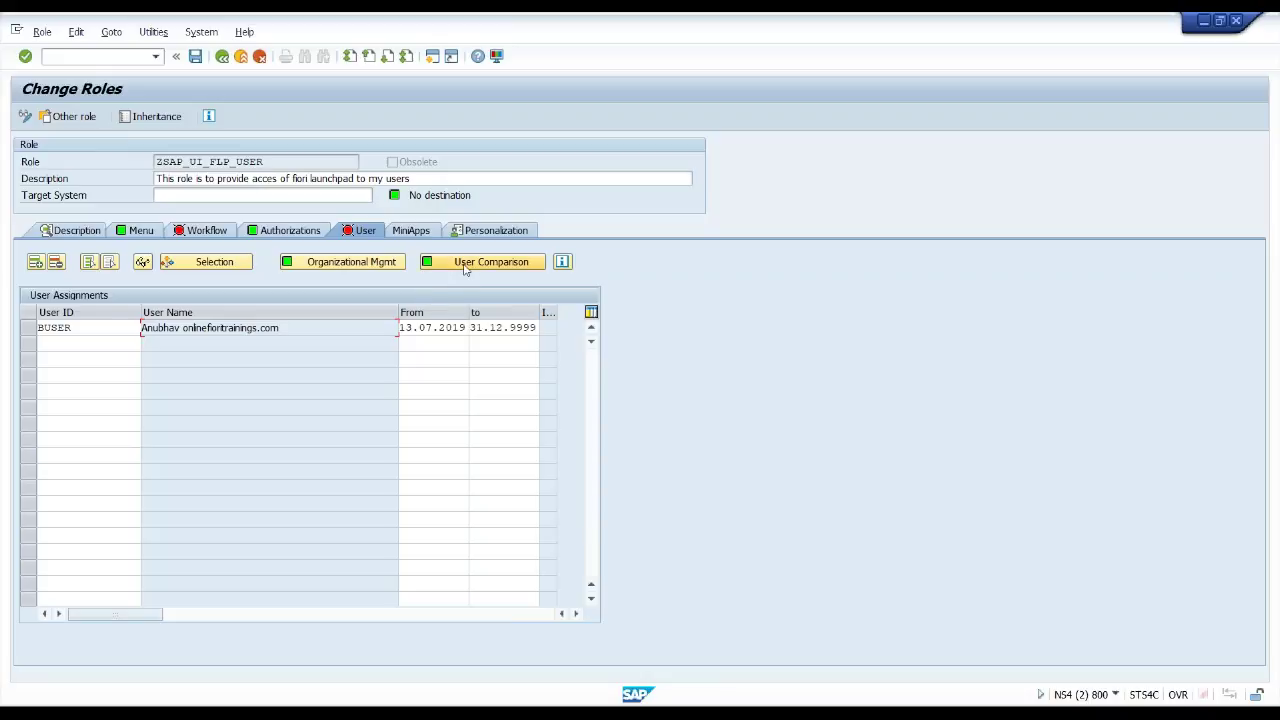
# - Run the user comparison for role ZSAP_UI_FLP_USER and close the comparison result
pyautogui.click(491, 262)
pyautogui.click(300, 321)
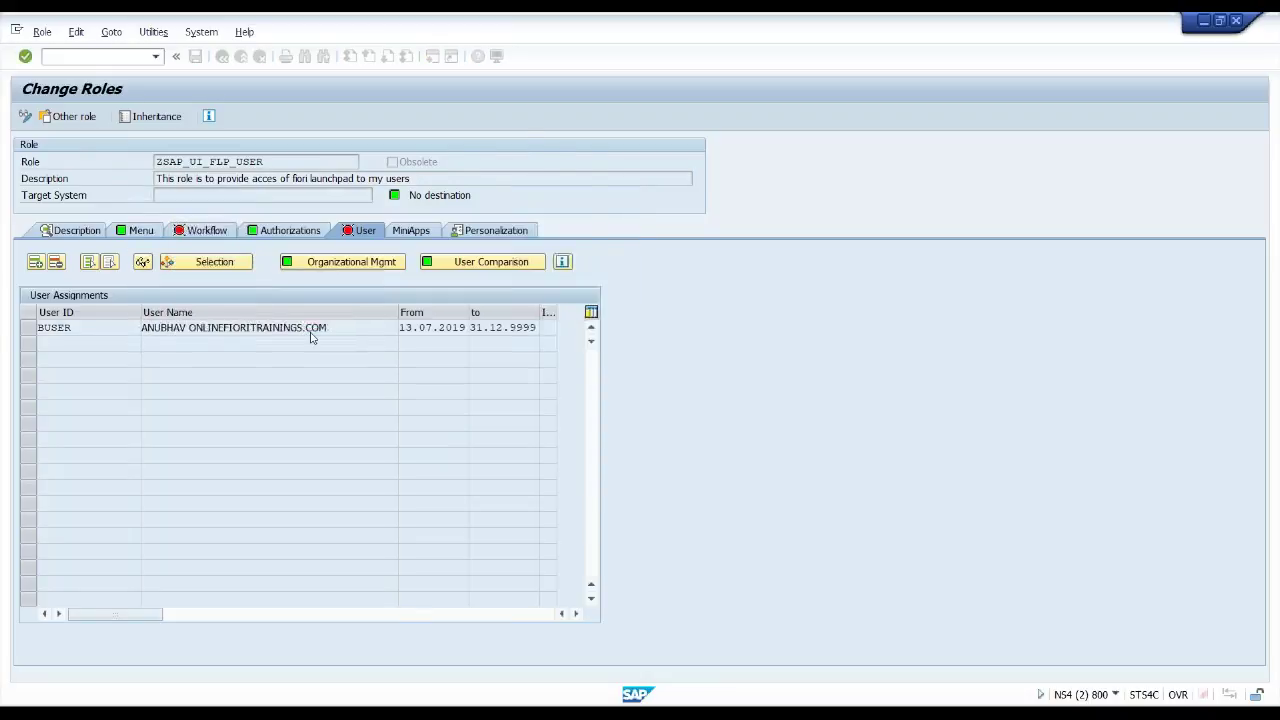
pyautogui.click(366, 319)
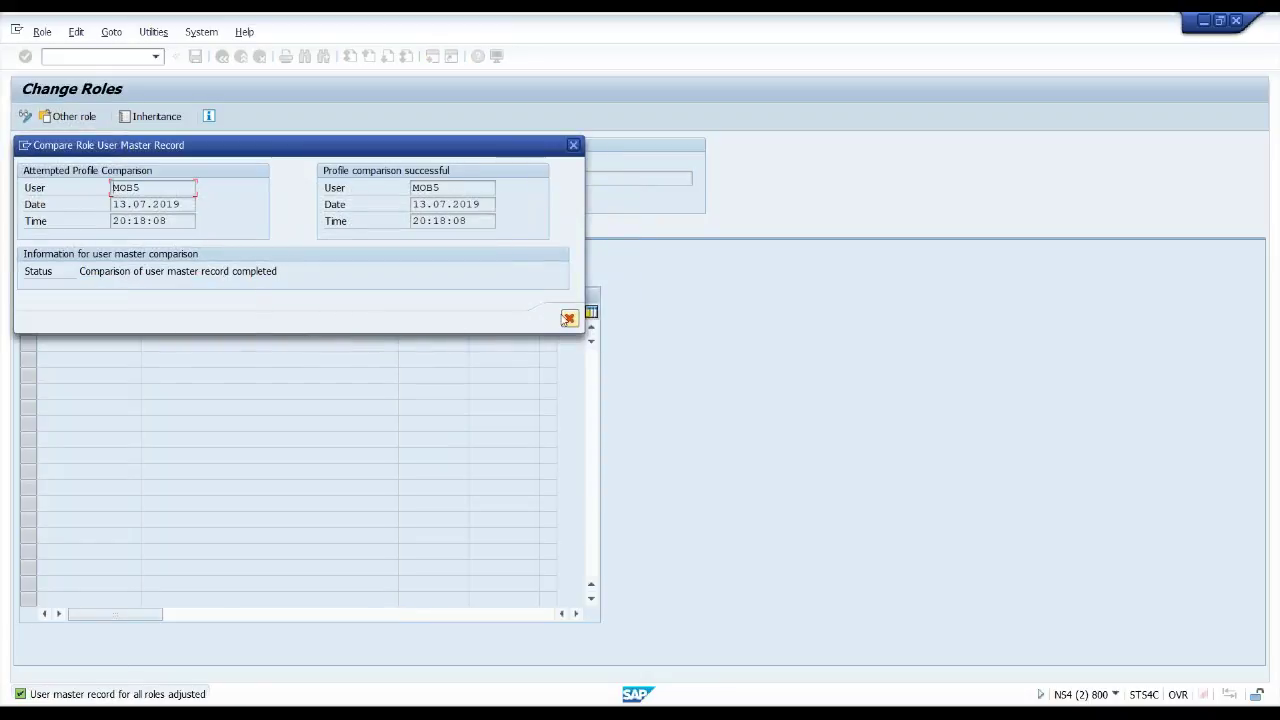
pyautogui.click(569, 318)
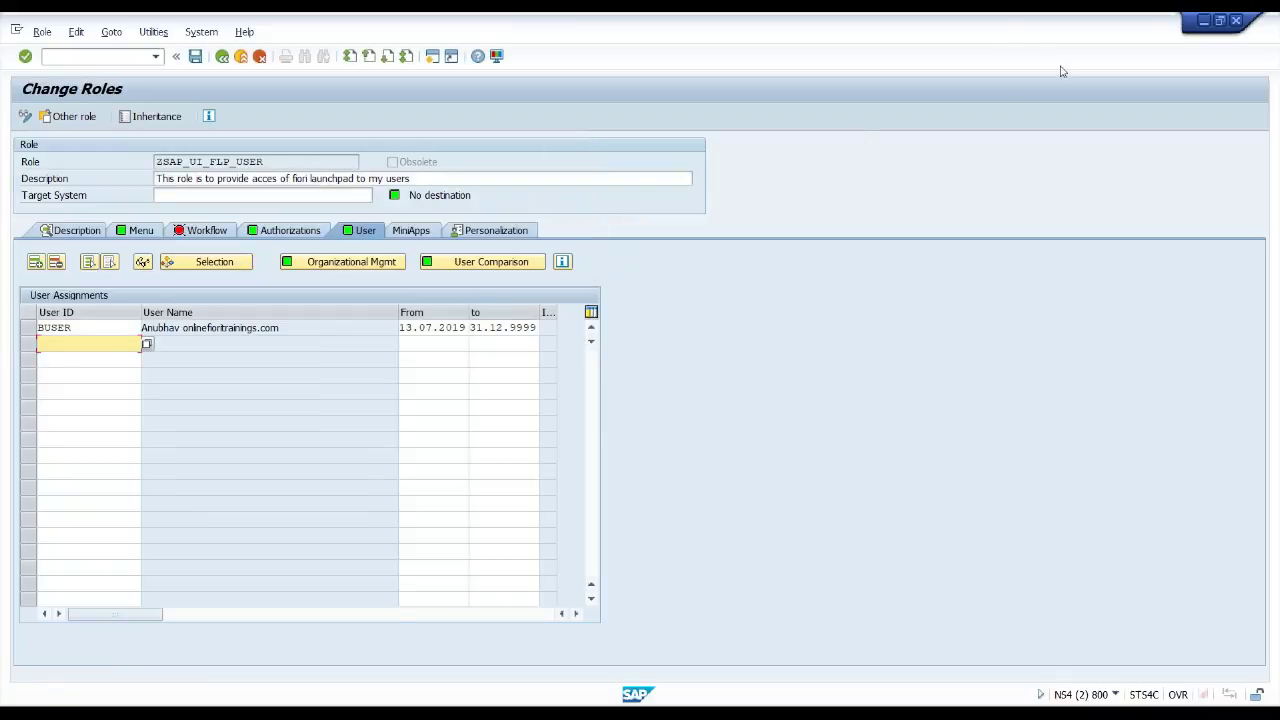
pyautogui.moveTo(354, 219)
pyautogui.mouseDown()
pyautogui.moveTo(336, 224)
pyautogui.moveTo(359, 228)
pyautogui.moveTo(352, 216)
pyautogui.mouseUp()
pyautogui.moveTo(262, 218)
pyautogui.mouseDown()
pyautogui.moveTo(240, 228)
pyautogui.moveTo(268, 230)
pyautogui.moveTo(258, 217)
pyautogui.mouseUp()
pyautogui.moveTo(128, 214); pyautogui.dragTo(133, 201)
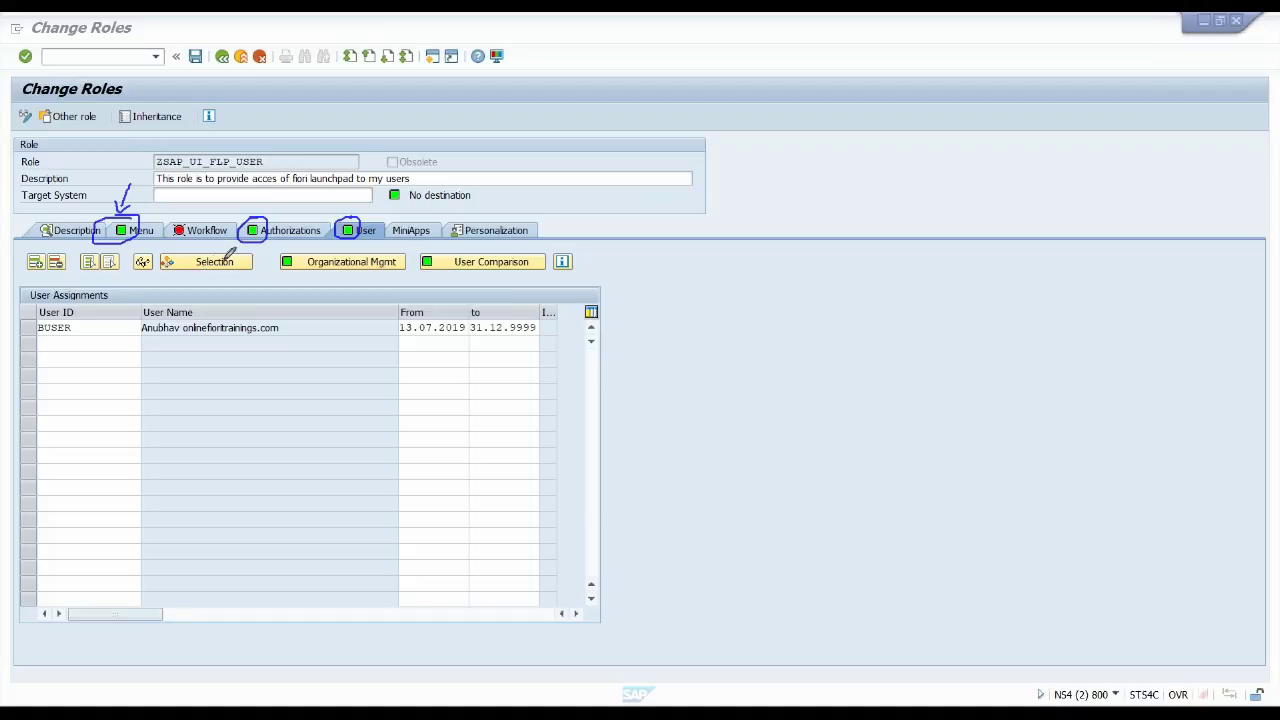
pyautogui.moveTo(288, 192)
pyautogui.mouseDown()
pyautogui.moveTo(260, 214)
pyautogui.moveTo(271, 213)
pyautogui.mouseUp()
pyautogui.moveTo(386, 200)
pyautogui.mouseDown()
pyautogui.moveTo(365, 213)
pyautogui.moveTo(372, 222)
pyautogui.mouseUp()
pyautogui.moveTo(124, 338)
pyautogui.mouseDown()
pyautogui.moveTo(150, 406)
pyautogui.moveTo(148, 452)
pyautogui.moveTo(128, 462)
pyautogui.mouseUp()
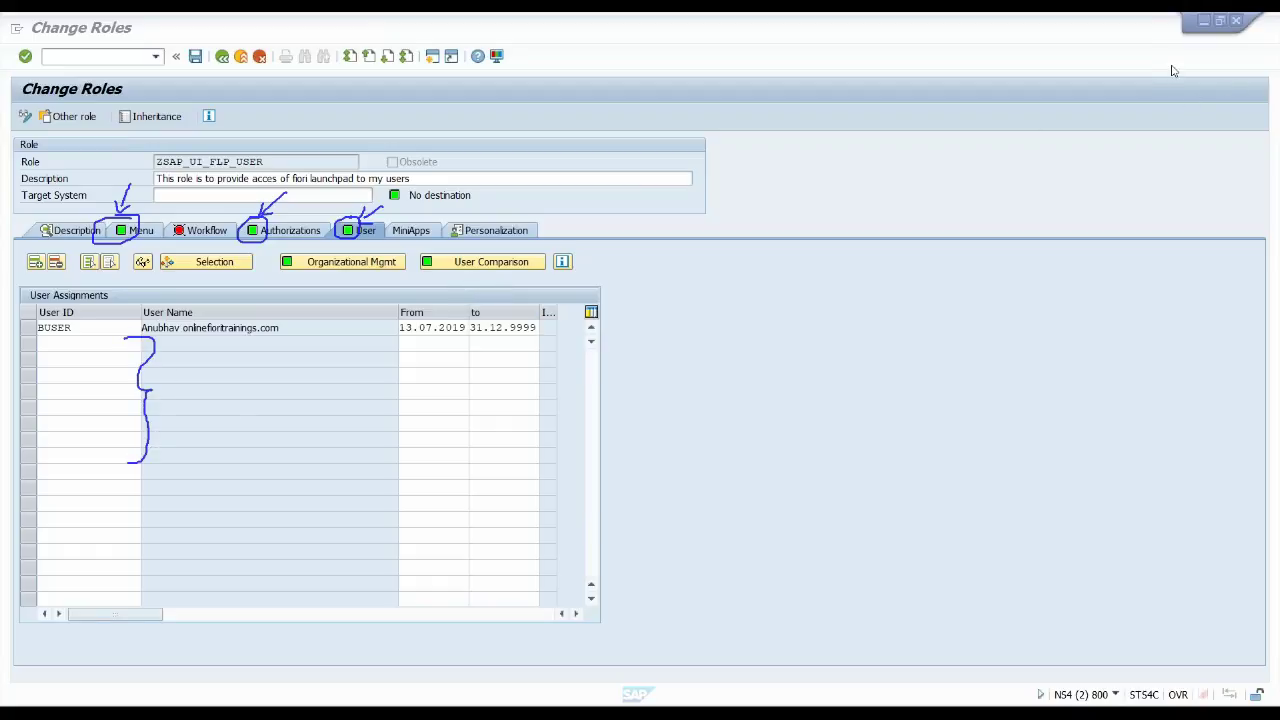
pyautogui.press('Escape')
pyautogui.click(964, 186)
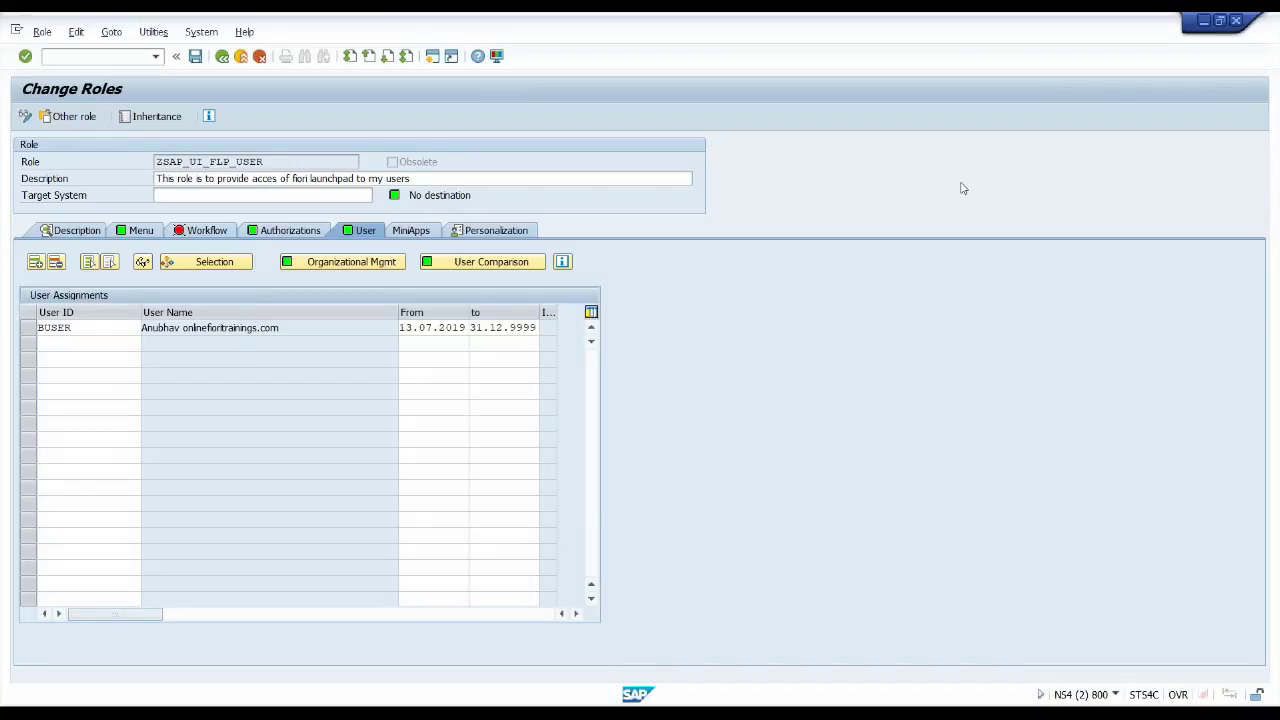
# - Switch to the Fiori Launchpad in Chrome, dismiss the "Unable to load groups" error, and reload the page with a cleared console
pyautogui.click(334, 709)
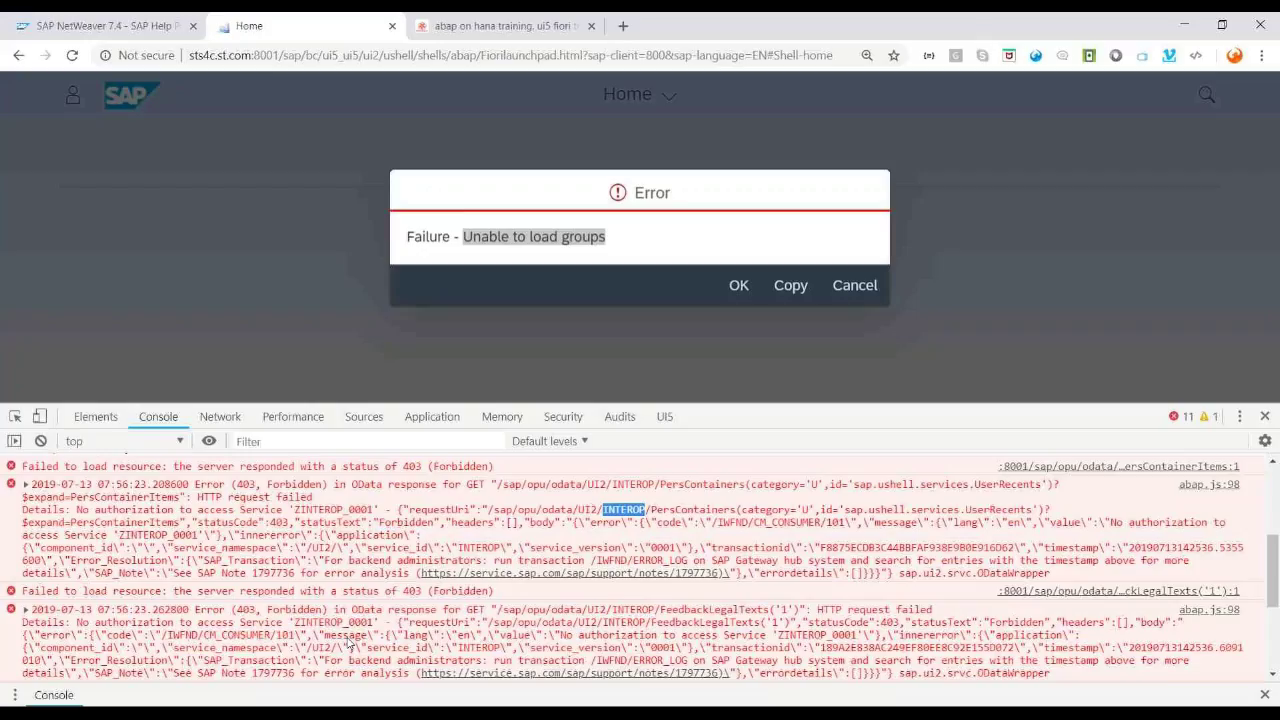
pyautogui.moveTo(463, 236); pyautogui.dragTo(585, 236)
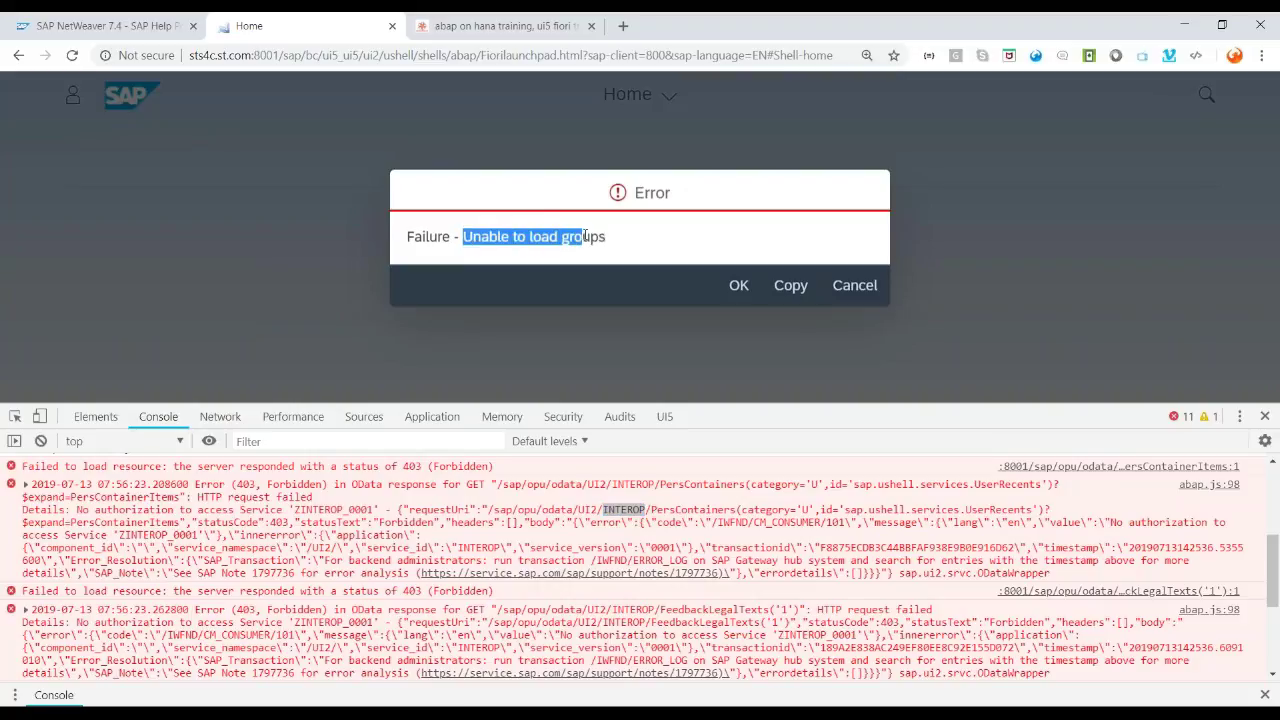
pyautogui.click(862, 291)
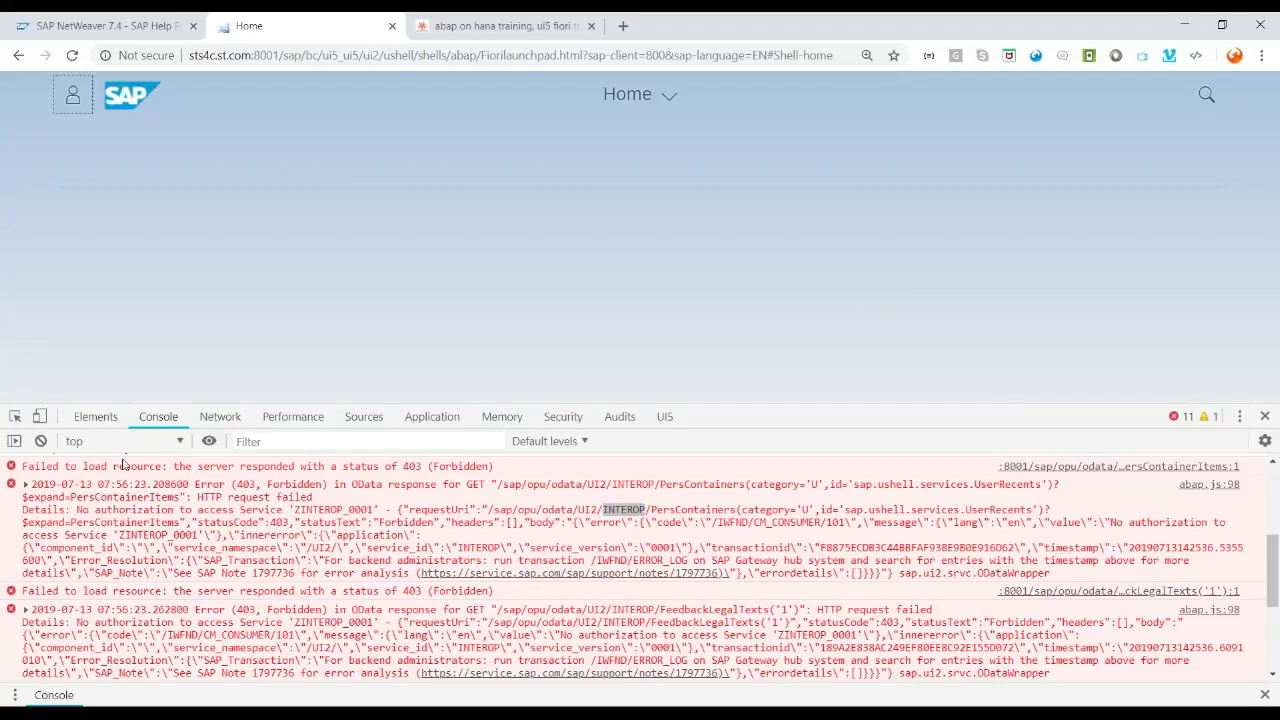
pyautogui.click(41, 441)
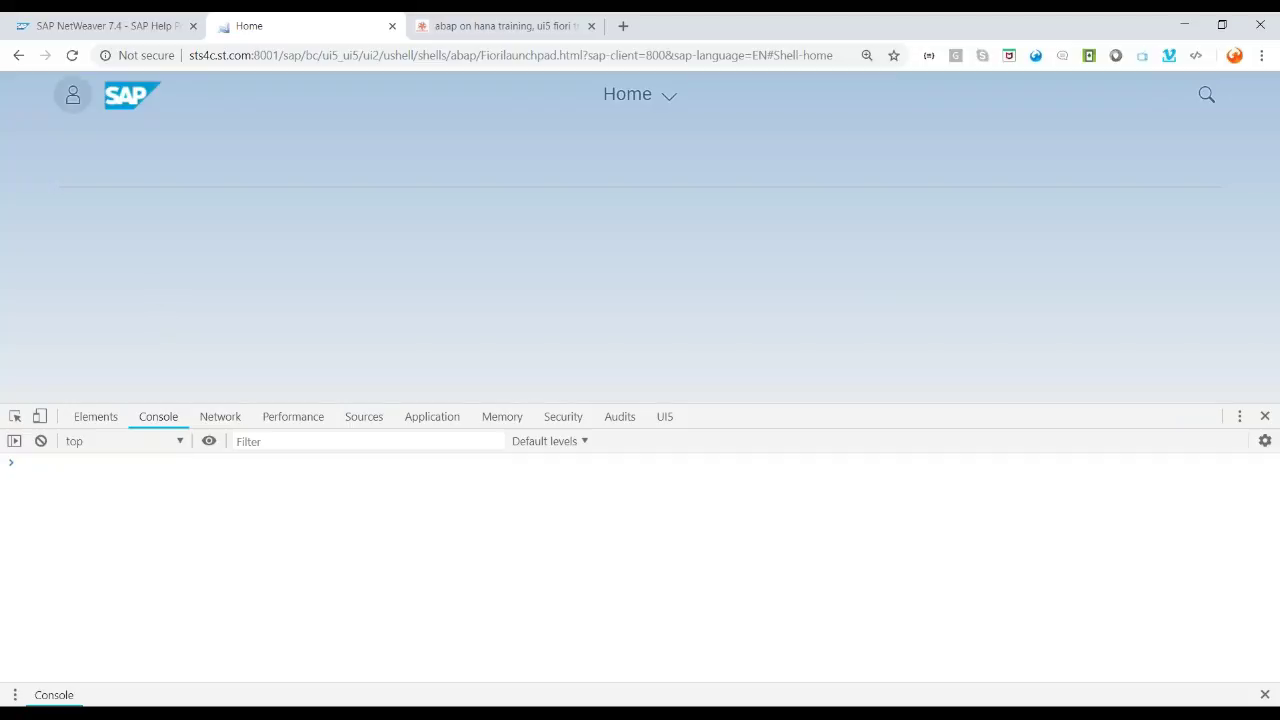
pyautogui.click(72, 55)
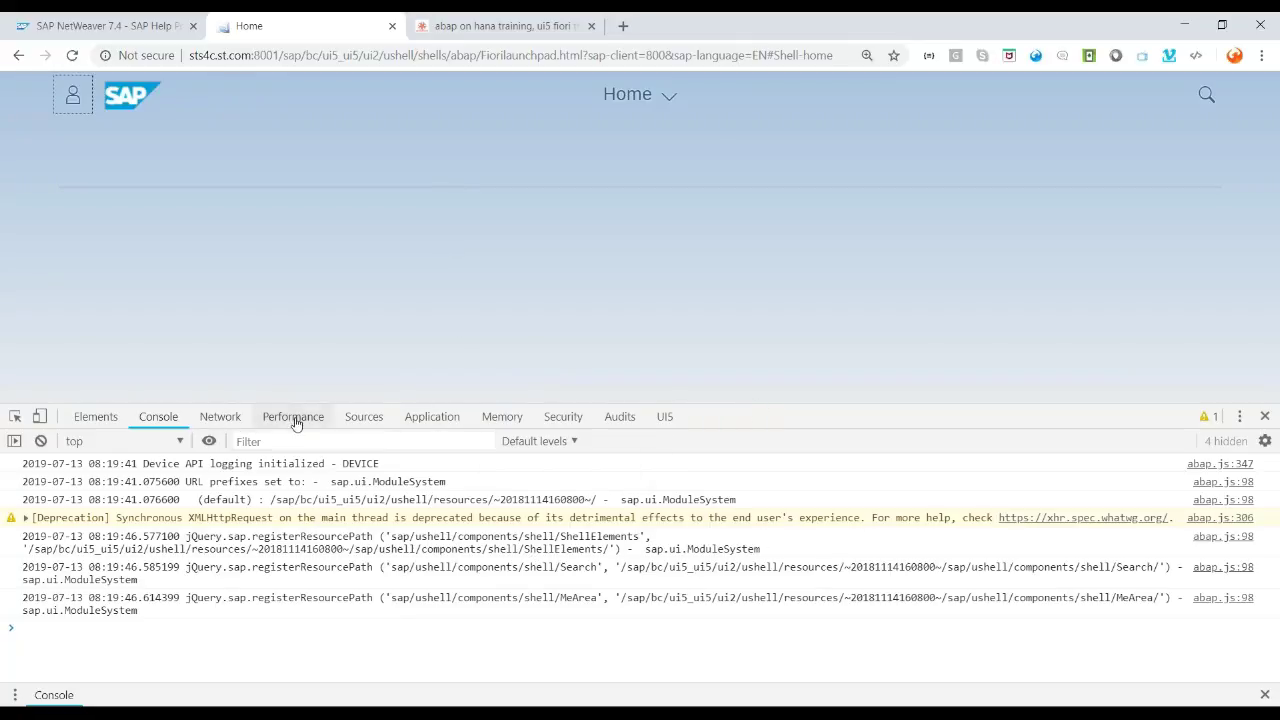
pyautogui.click(364, 418)
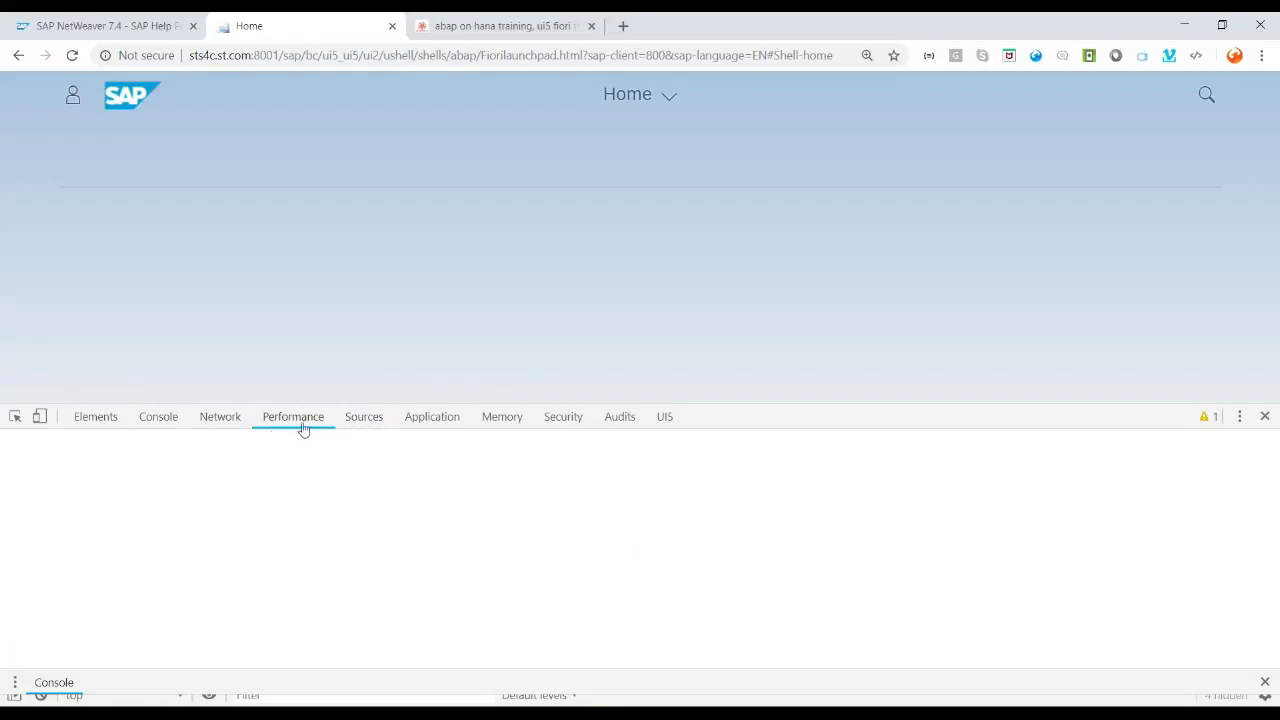
# - Check the Fiori Launchpad's console messages, leave the developer tools, and close the launchpad's browser tab
pyautogui.click(158, 418)
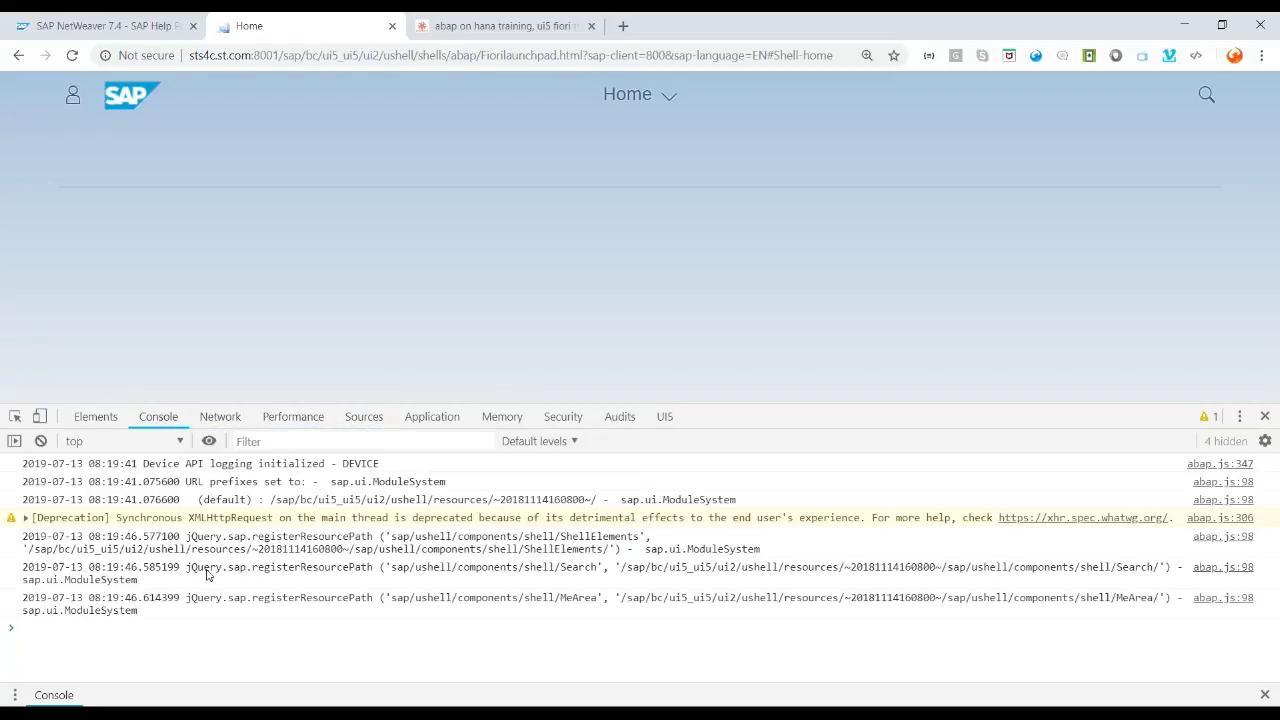
pyautogui.click(1264, 416)
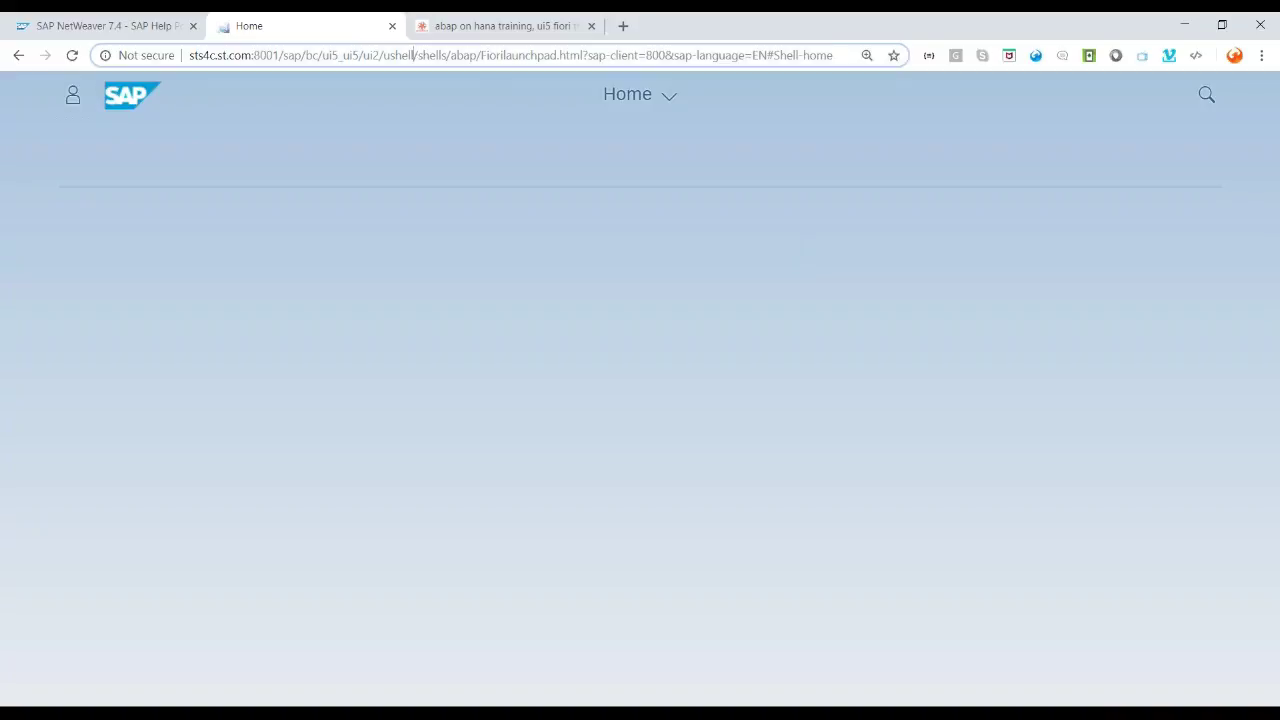
pyautogui.click(391, 27)
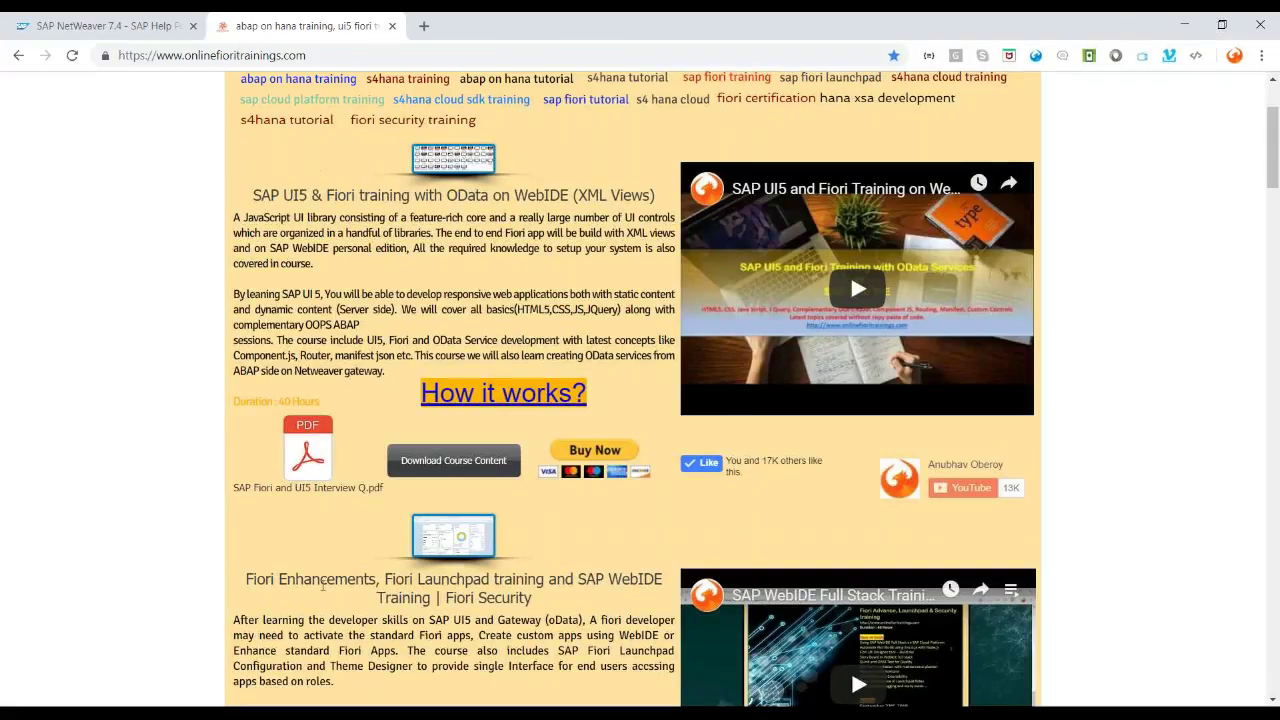
pyautogui.rightClick(290, 714)
pyautogui.click(316, 592)
pyautogui.write('http://sts4c.st.com:8001/sap/bc/ui5_ui5/ui2/ushell/shells/abap/Fiorilaunchpad.html?sap-client=800&sap-language=EN#Shell-home')
pyautogui.press('Return')
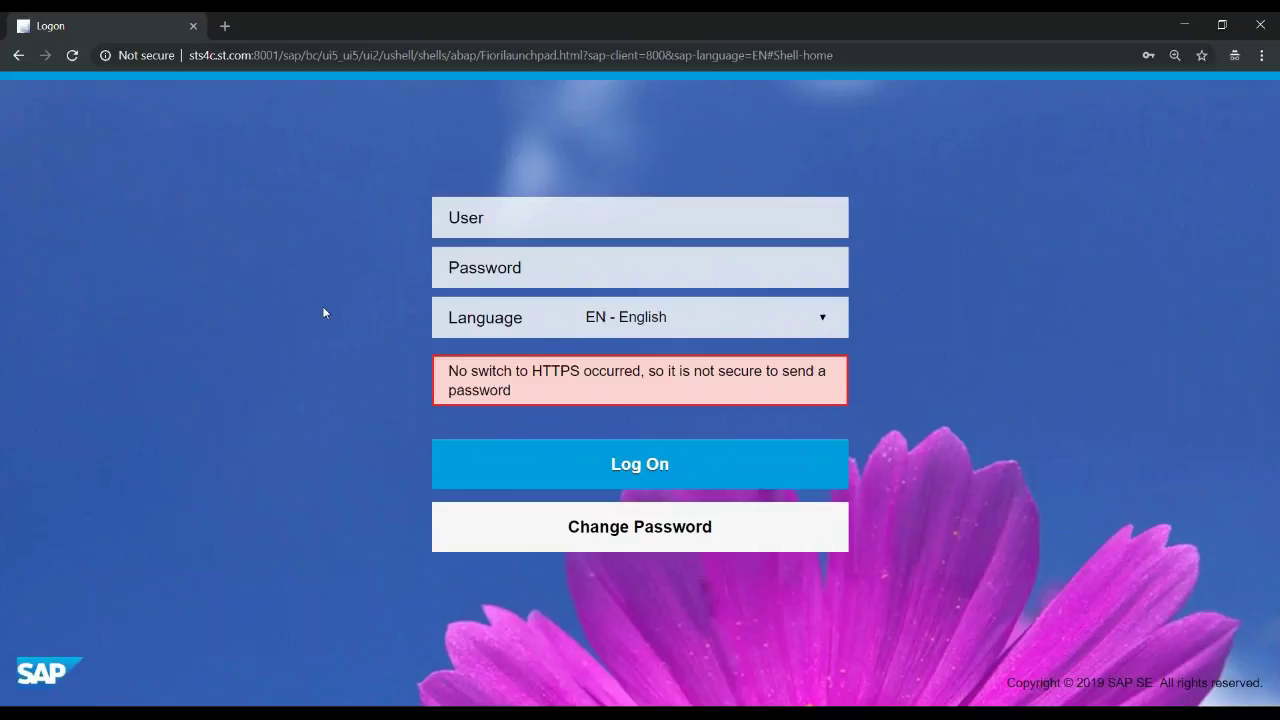
# - Log on to the launchpad as user BUSER, filling in the password field with the saved account password
pyautogui.write('BUSER')
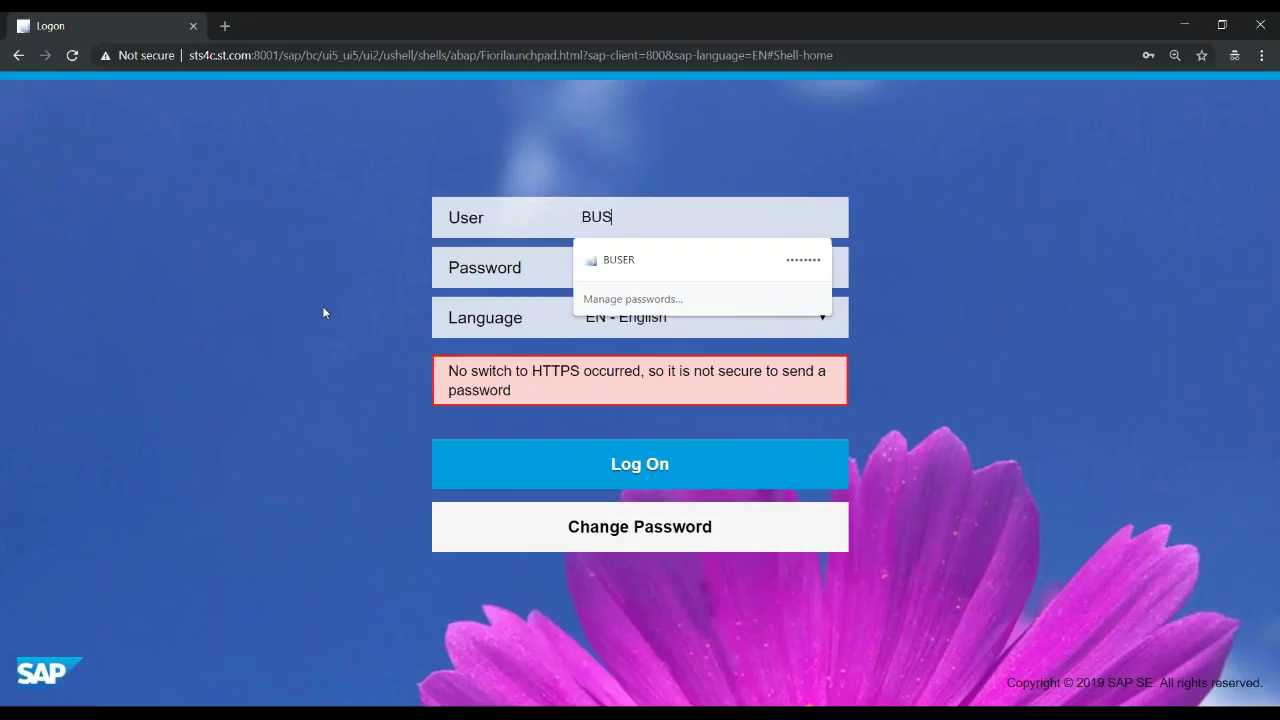
pyautogui.press('Down')
pyautogui.press('Return')
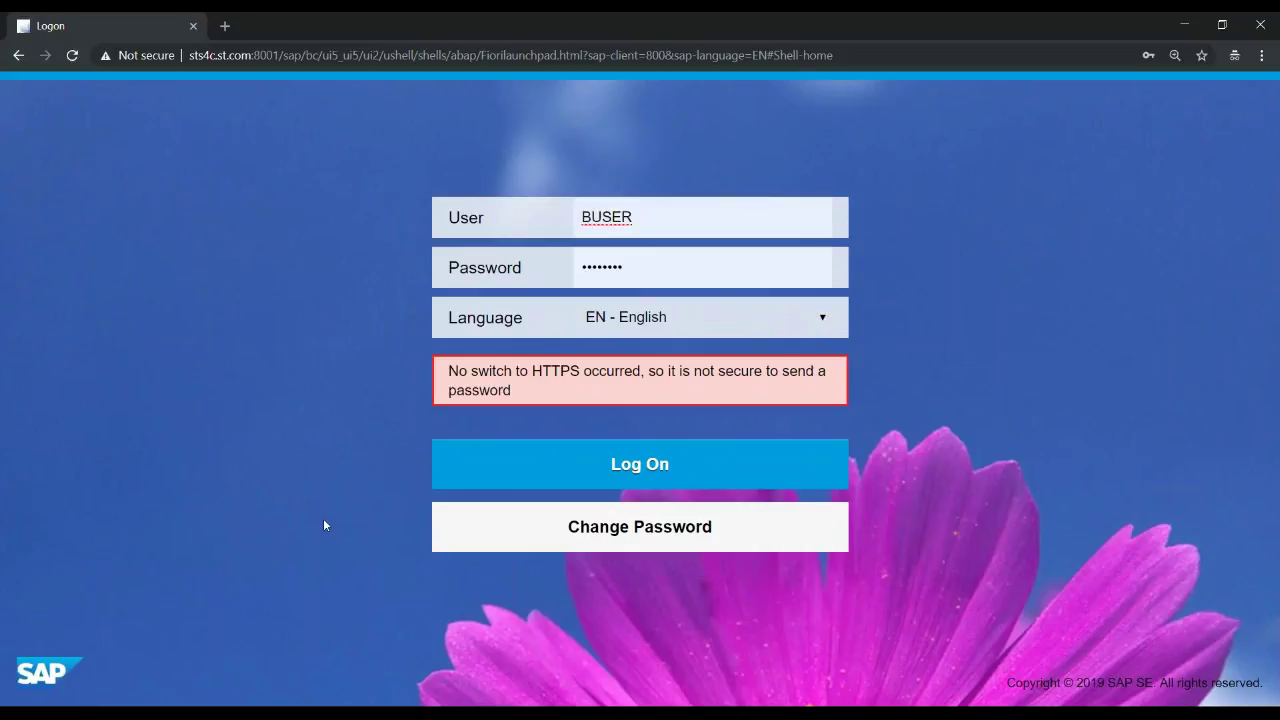
pyautogui.click(563, 483)
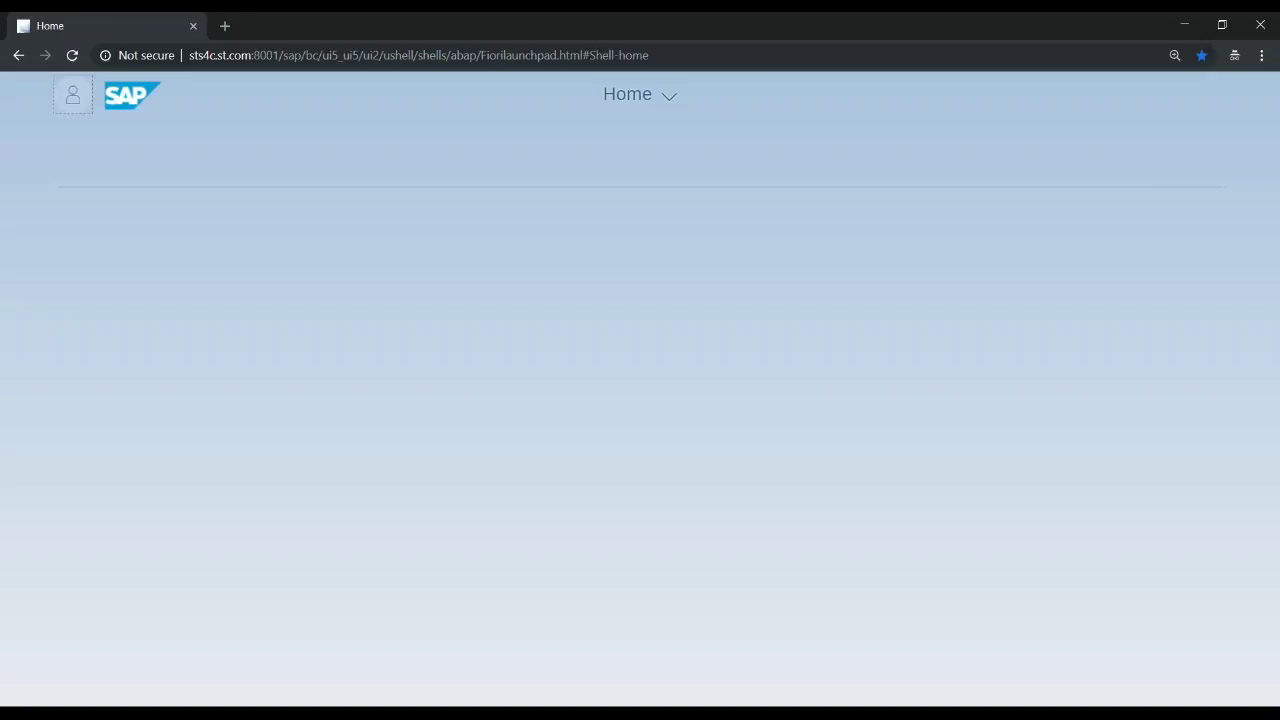
# - Check the launchpad's console messages, close the developer tools, and view the user area with its actions and recent activity
pyautogui.press('F12')
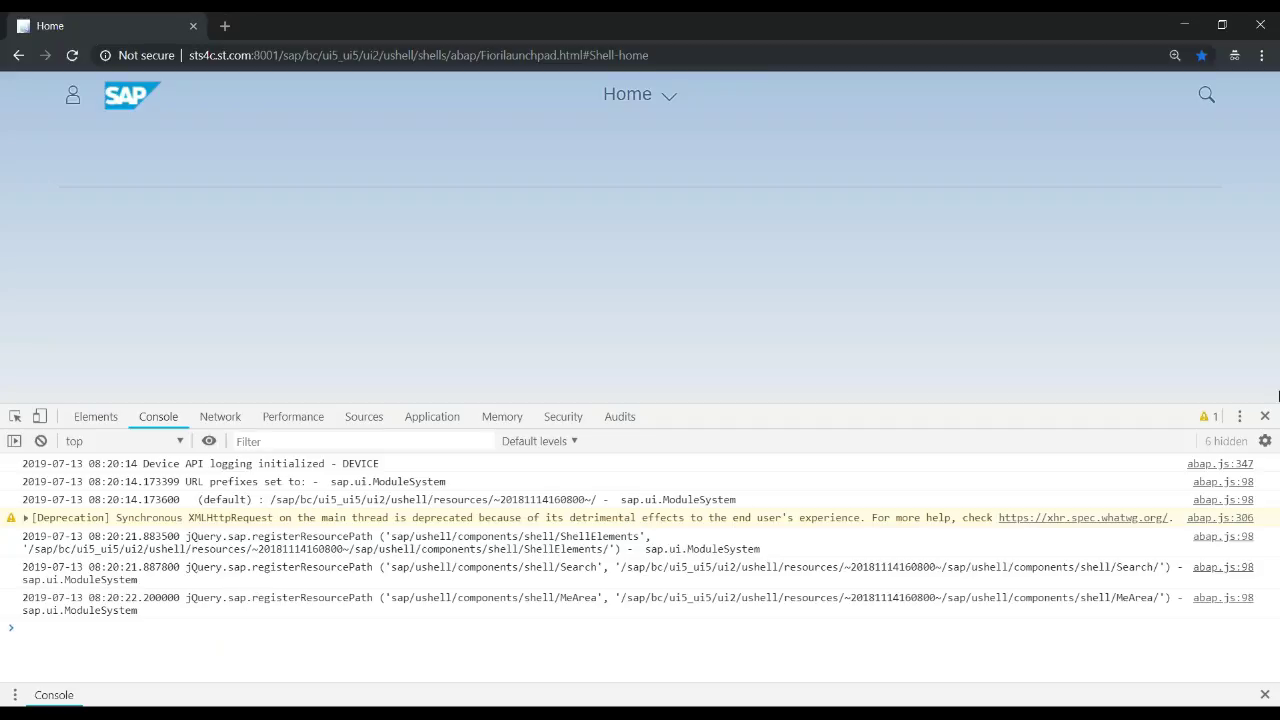
pyautogui.click(1265, 417)
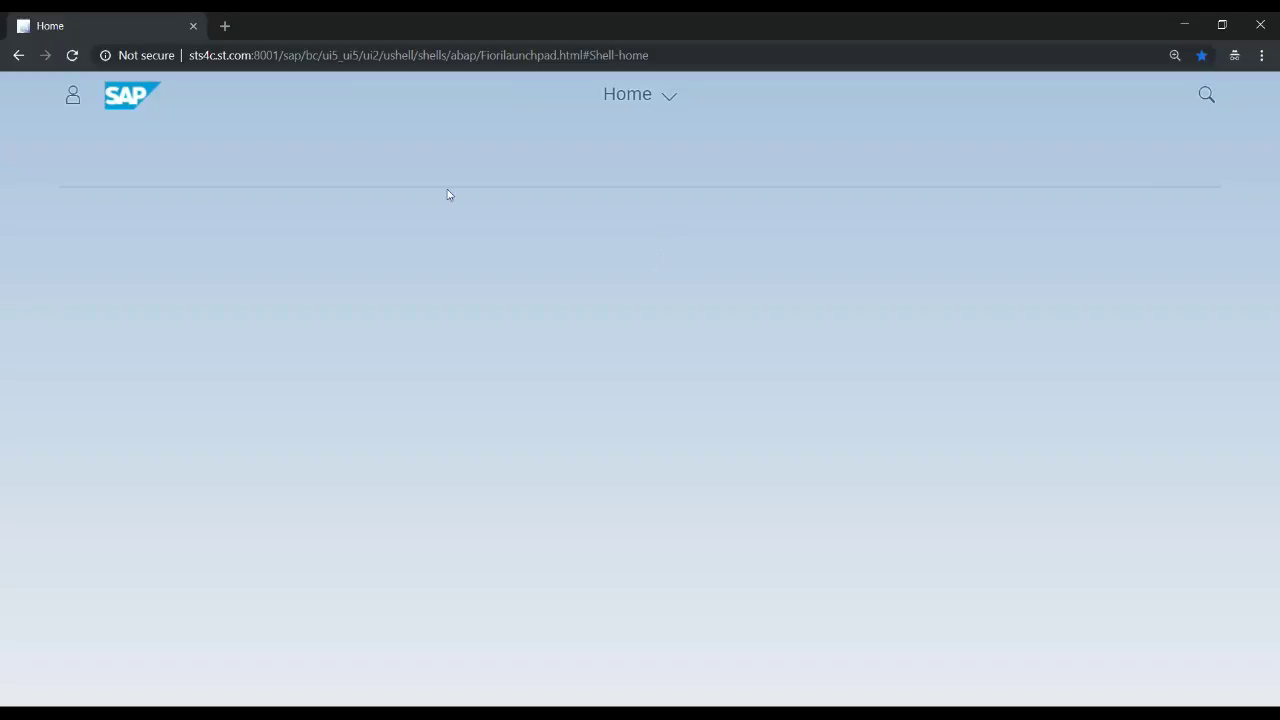
pyautogui.click(74, 98)
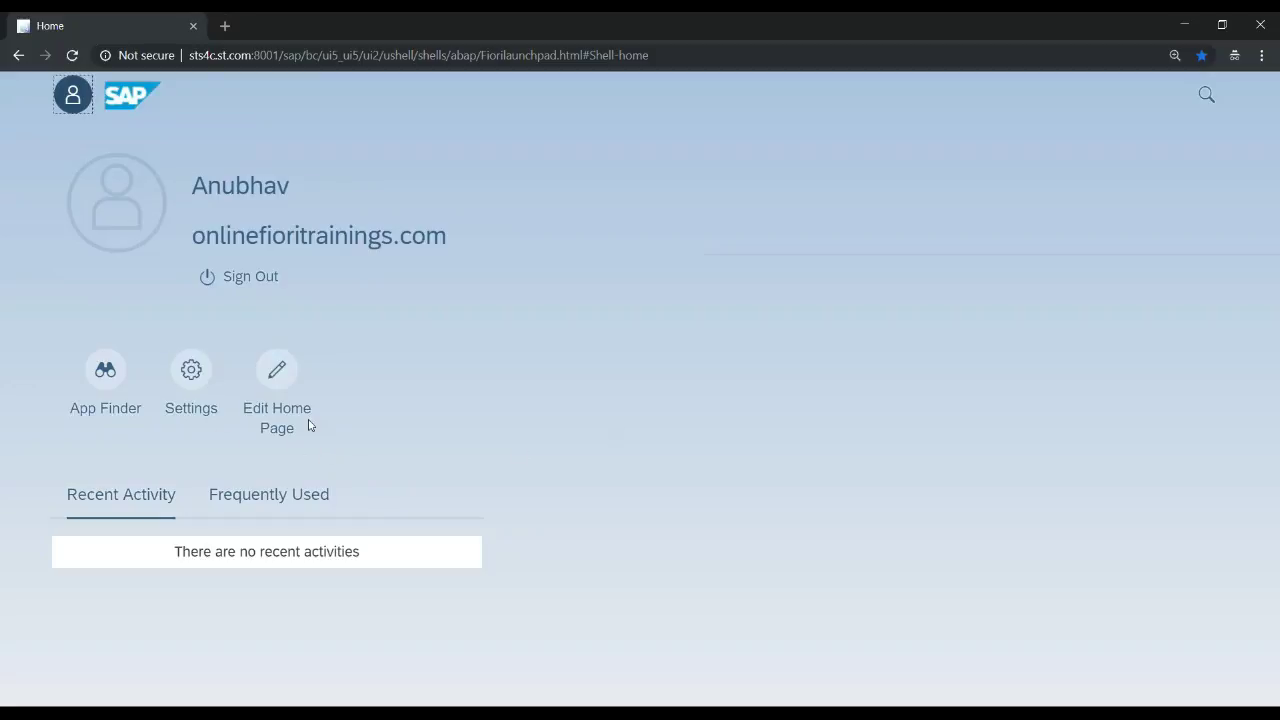
pyautogui.click(493, 463)
pyautogui.click(73, 94)
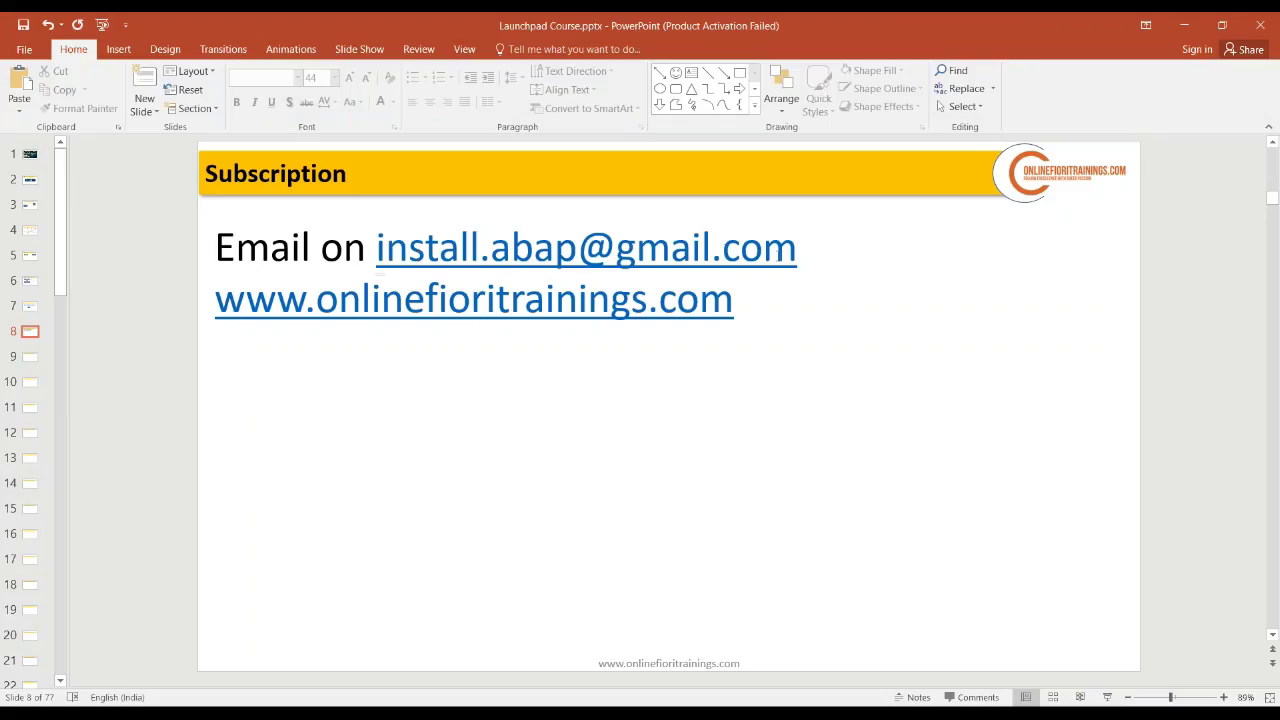
# - Switch to the Launchpad Course presentation in PowerPoint and select the contact e-mail address on the Subscription slide
pyautogui.click(779, 255)
pyautogui.moveTo(779, 255); pyautogui.dragTo(376, 250)
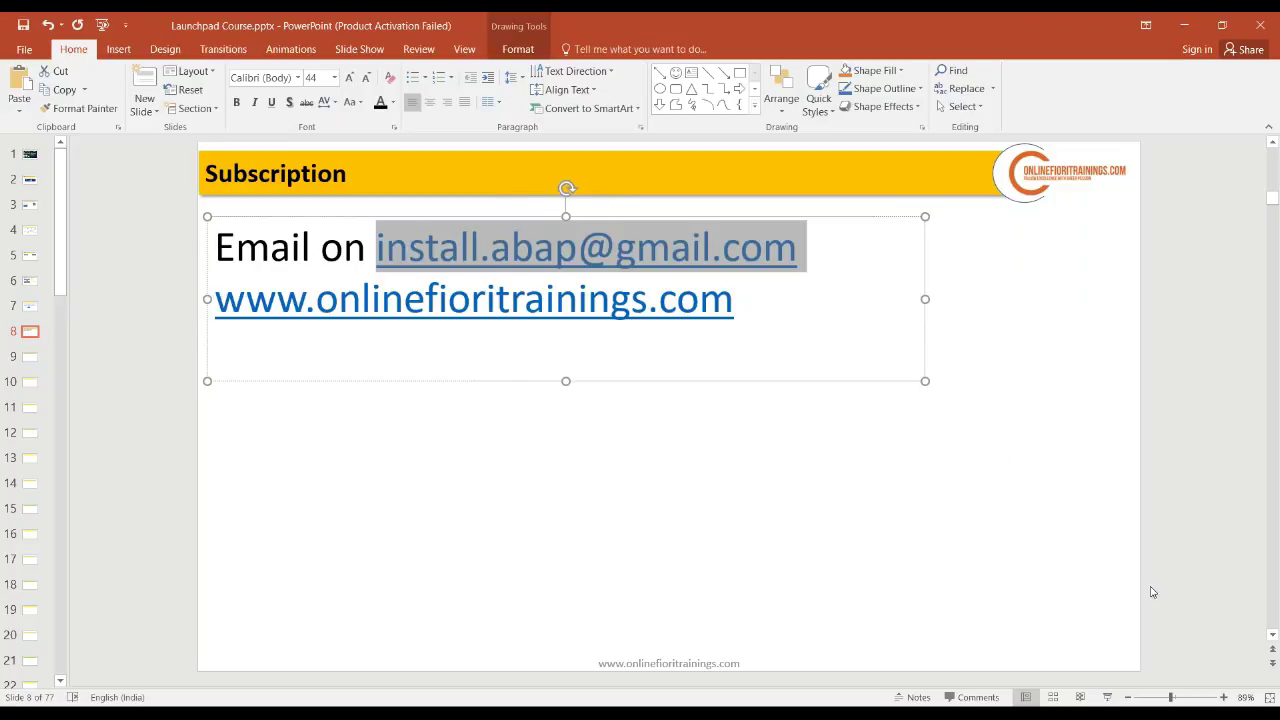